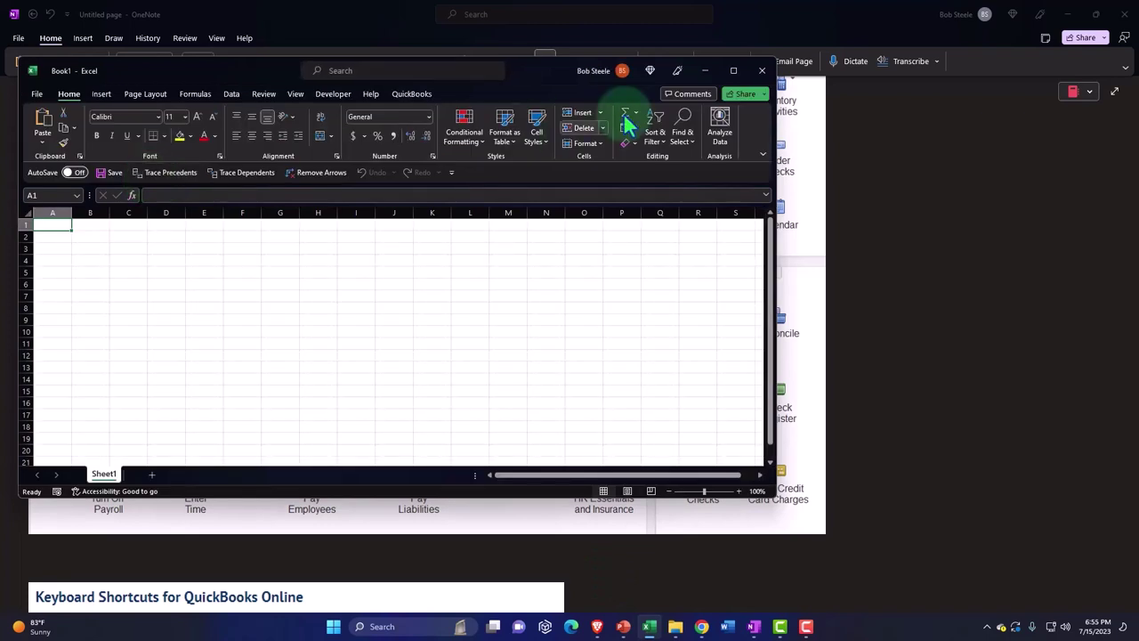
- Format every cell in the sheet as Currency with no symbol, 0 decimal places and red bracketed negative numbers
left_click(733, 71)
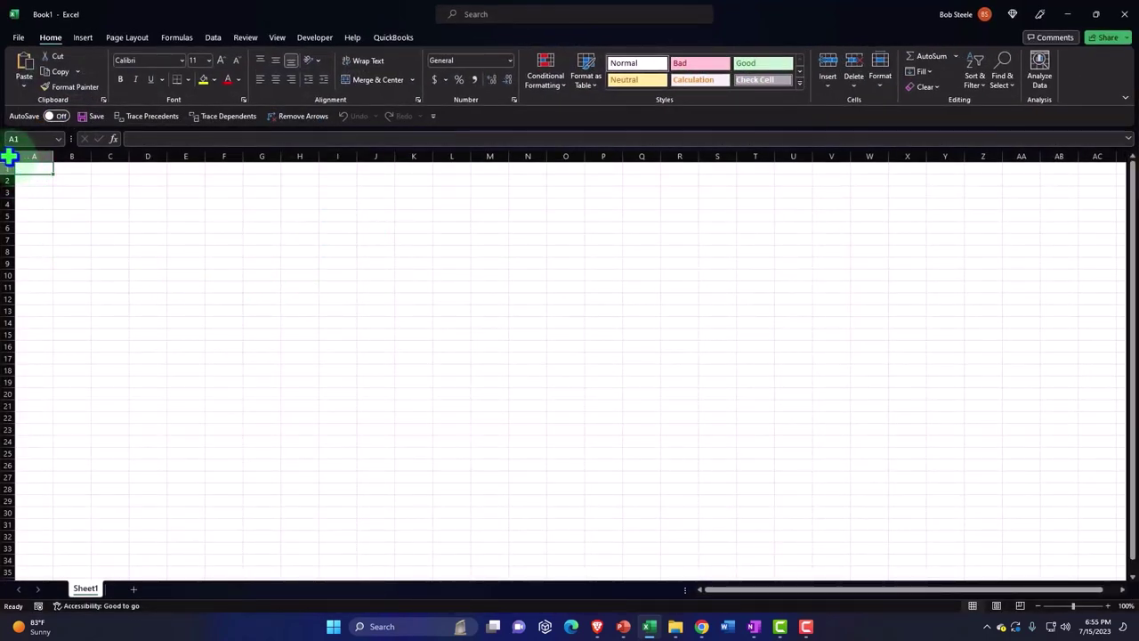
left_click(10, 156)
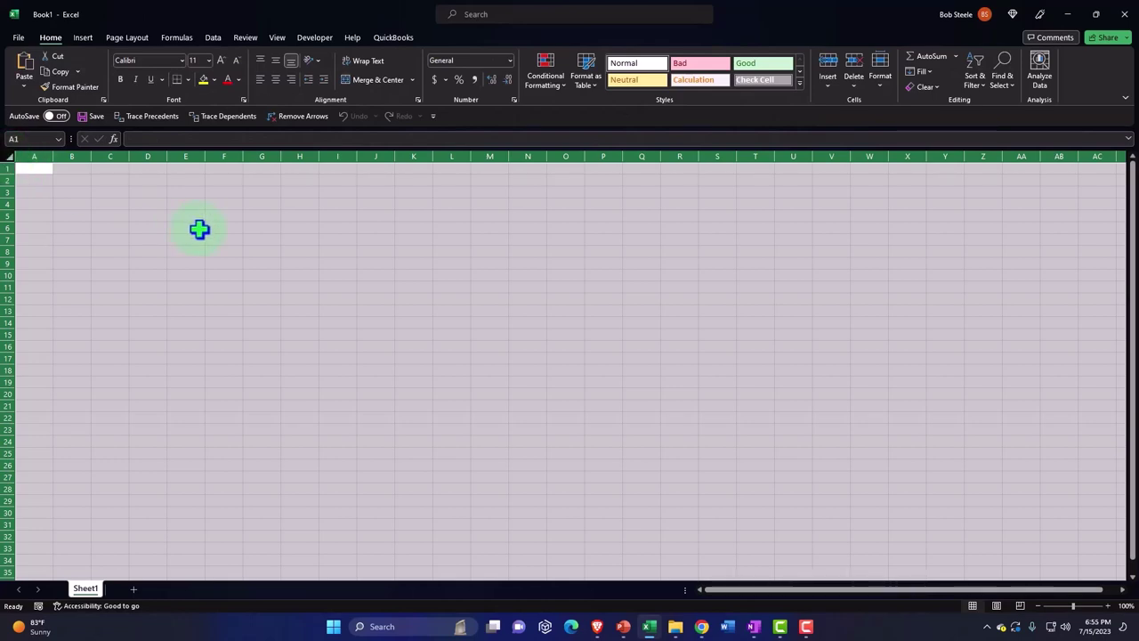
right_click(248, 284)
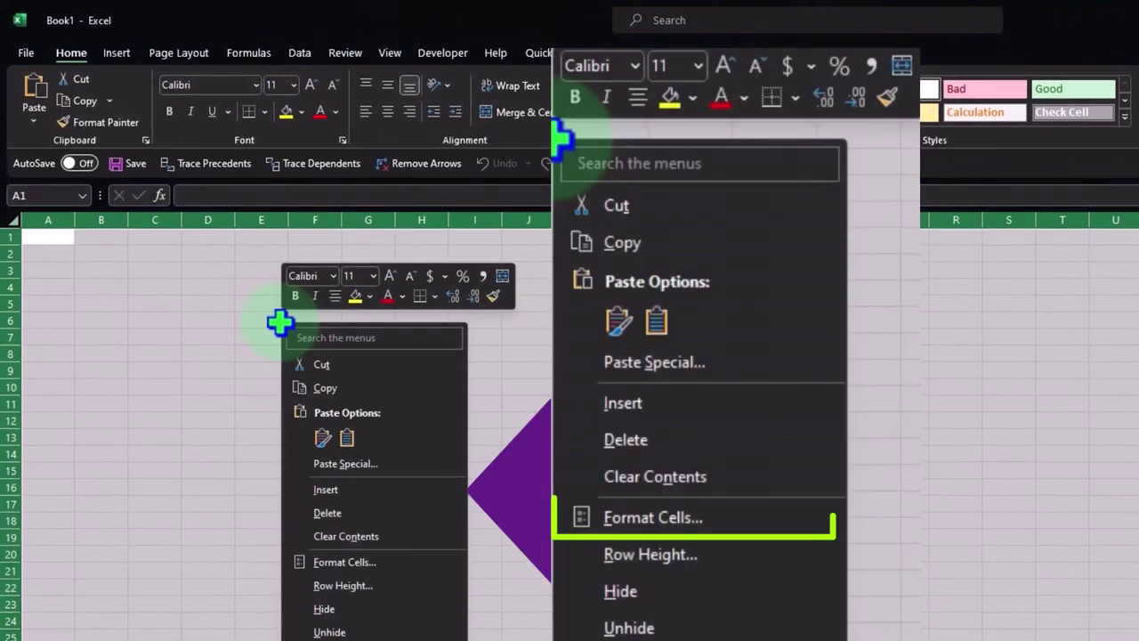
left_click(354, 561)
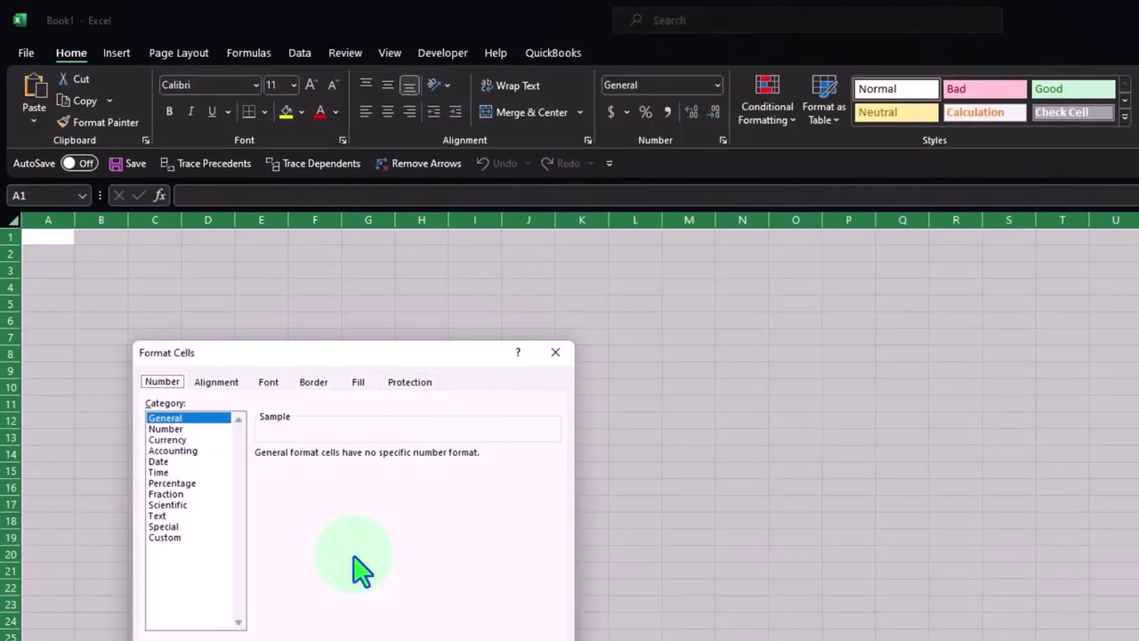
left_click(169, 439)
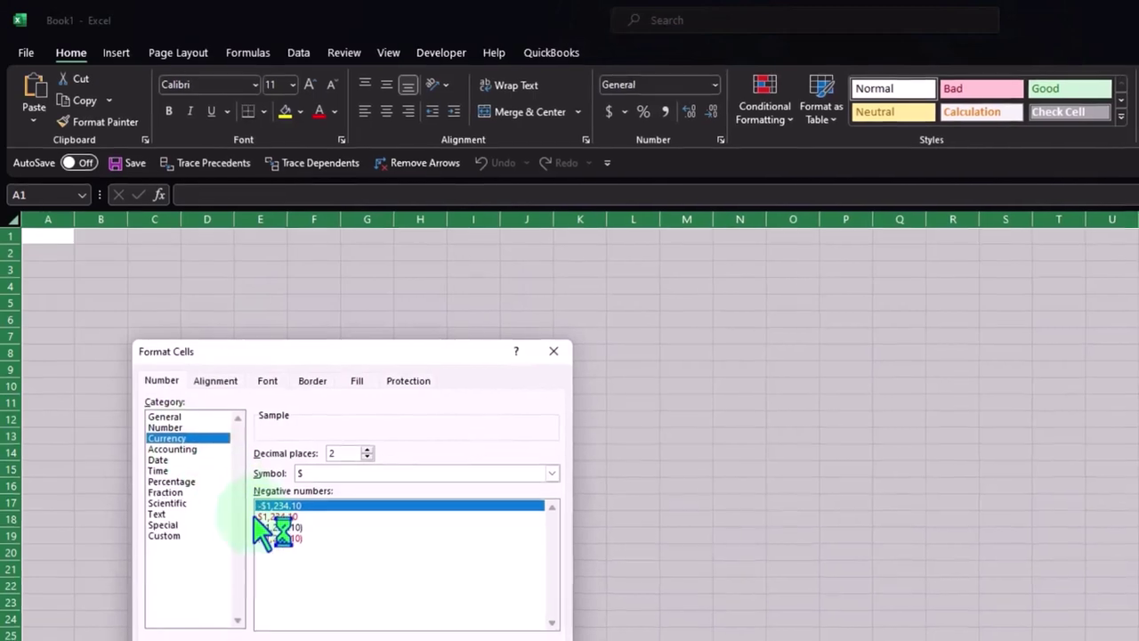
left_click(320, 539)
left_click(383, 474)
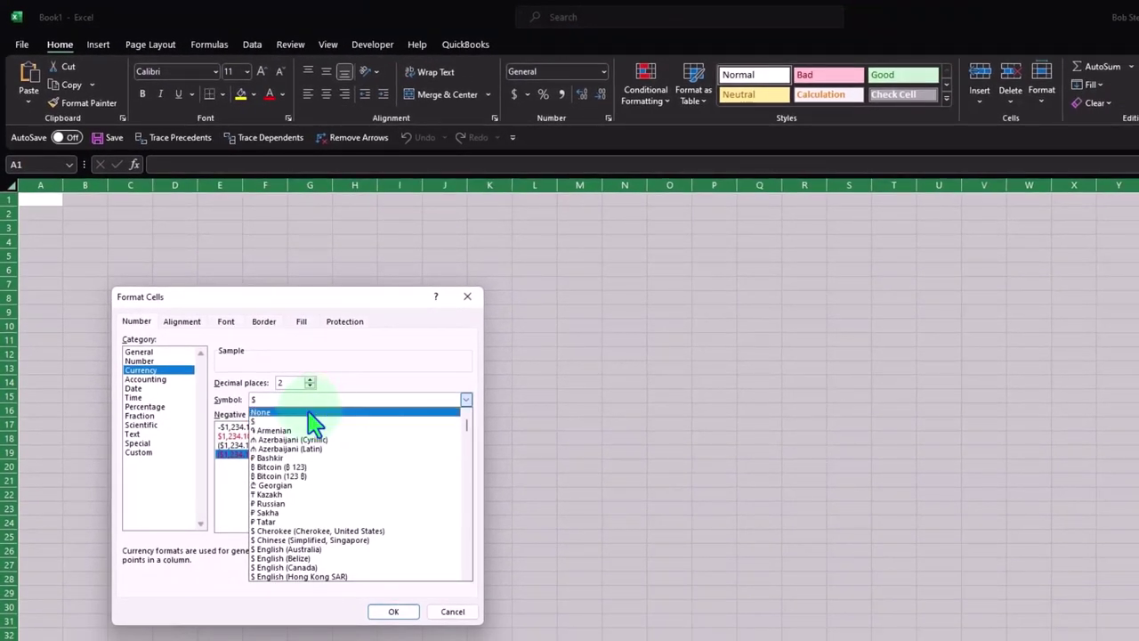
left_click(313, 411)
double_click(310, 385)
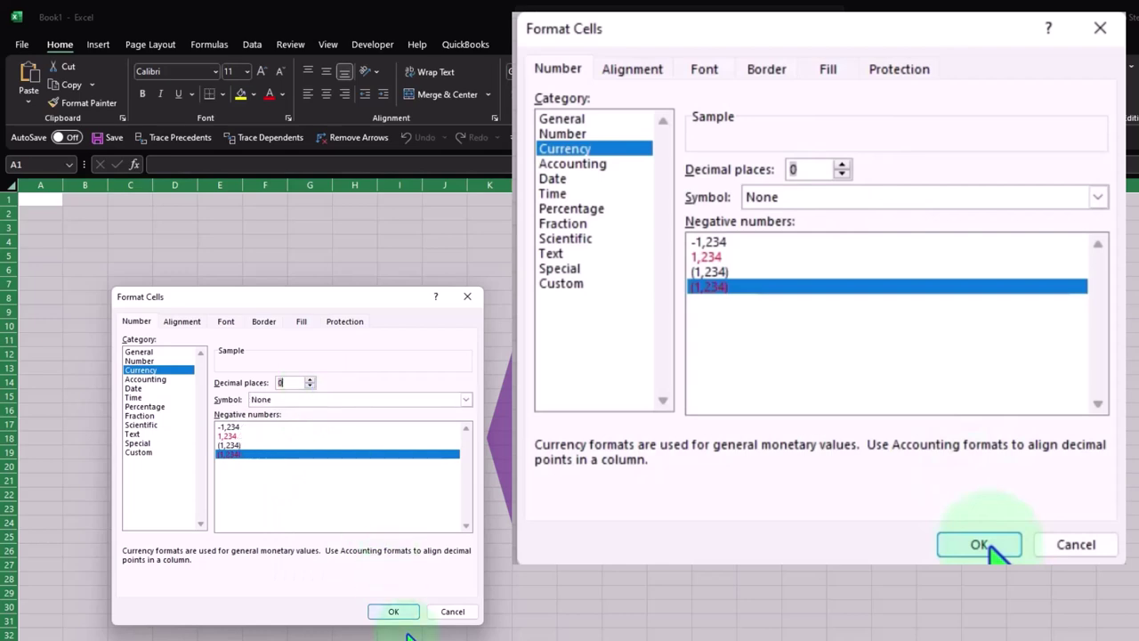
left_click(394, 612)
- Widen column A to about twice its default width to make room for row labels
left_click(342, 426)
scroll(342, 426, "up", 5, "ctrl")
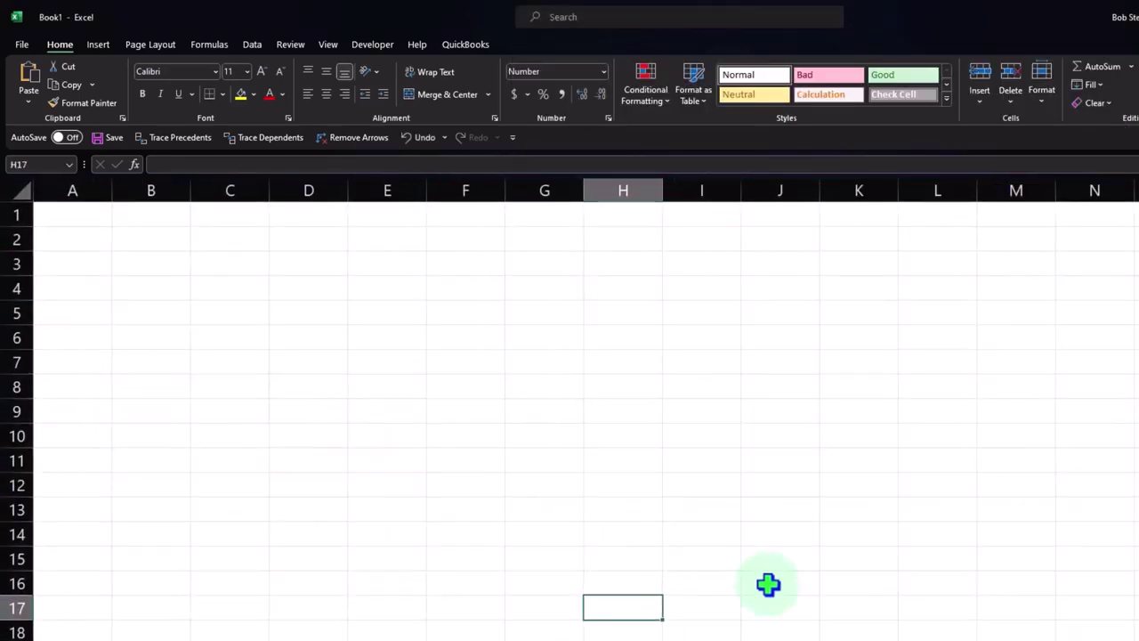
scroll(275, 435, "up", 3, "ctrl")
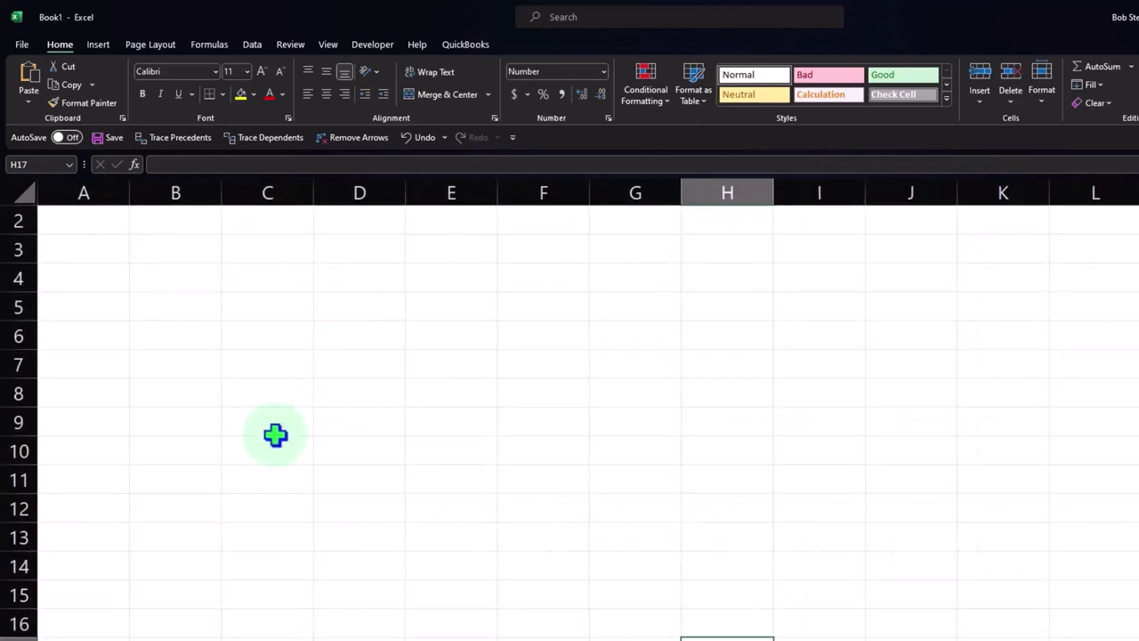
scroll(275, 435, "up", 1, "ctrl")
left_click(183, 402)
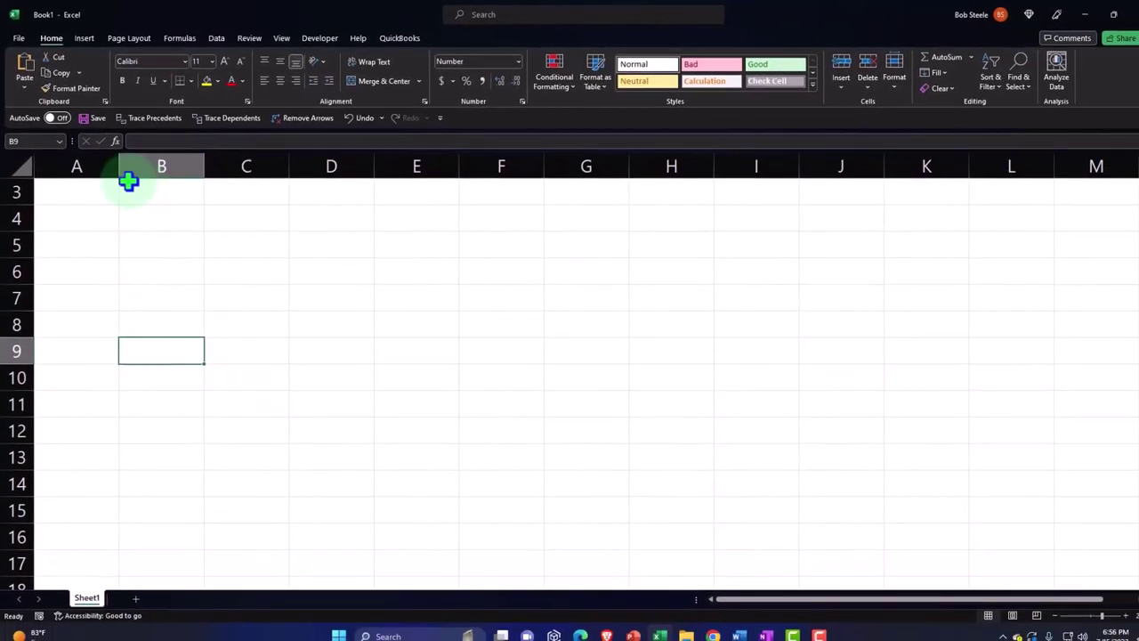
left_click_drag(117, 165, 226, 181)
- Enter the headers Employee 1 in B3 and Employee 2 in C3
left_click(236, 193)
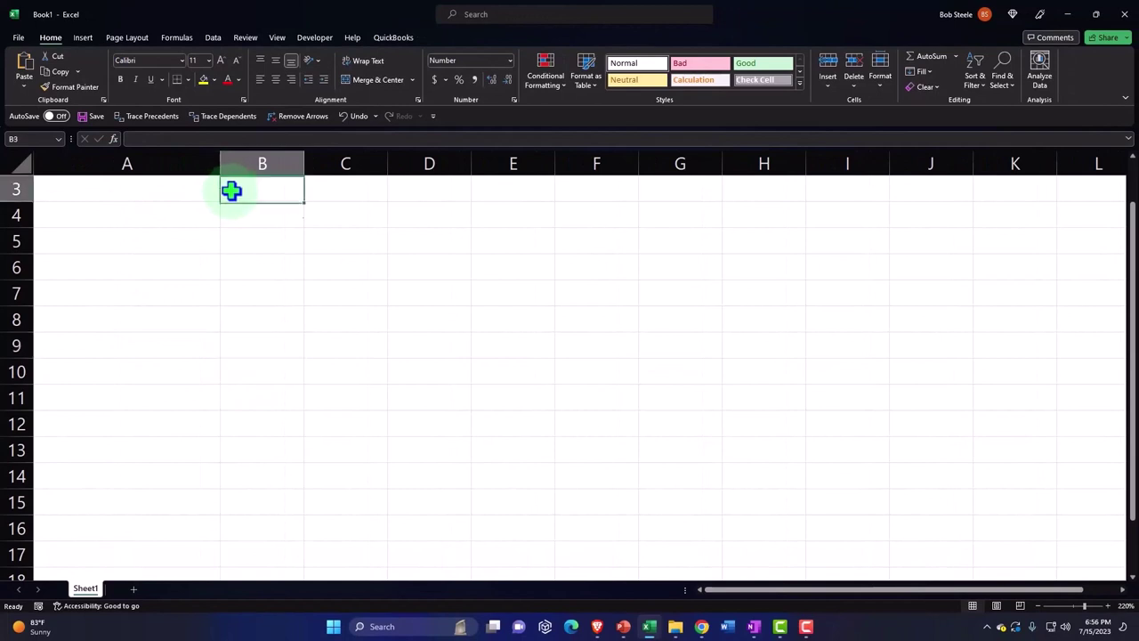
type("Employ")
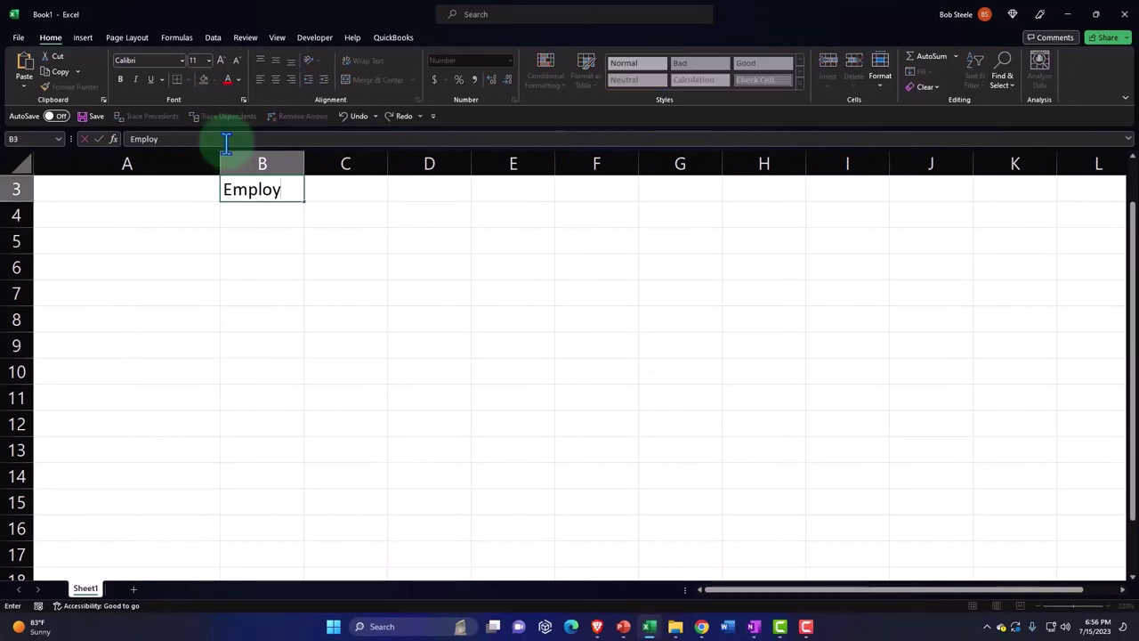
type("ee")
key("Tab")
type("Employee")
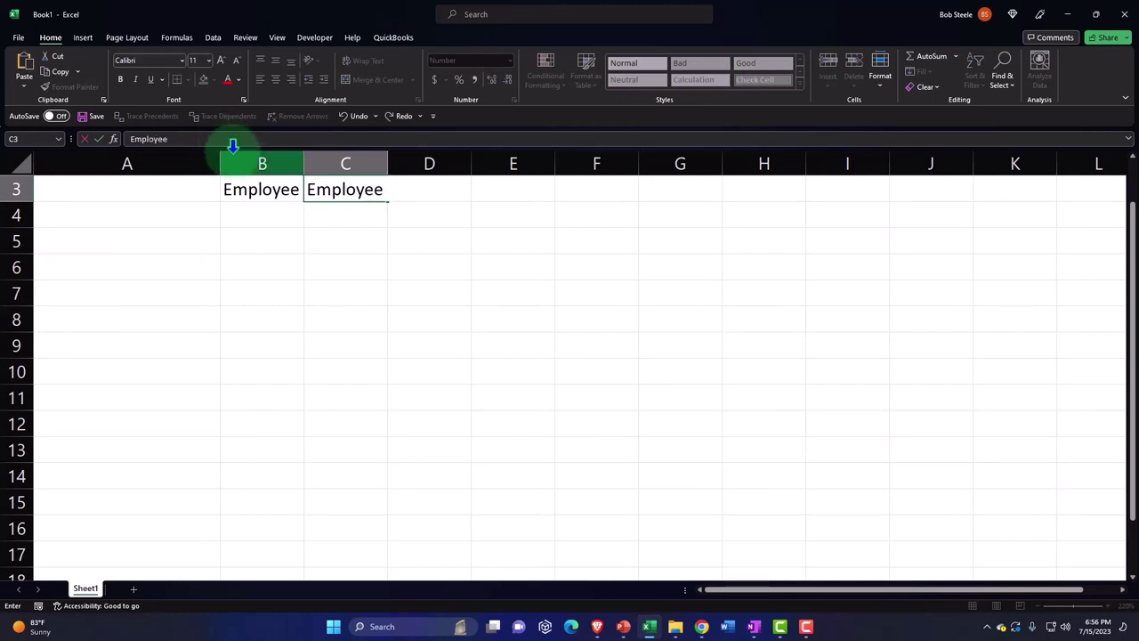
type(" 2")
key("Return")
- Make the whole sheet bold and widen columns B and C to fit their headers
left_click(14, 161)
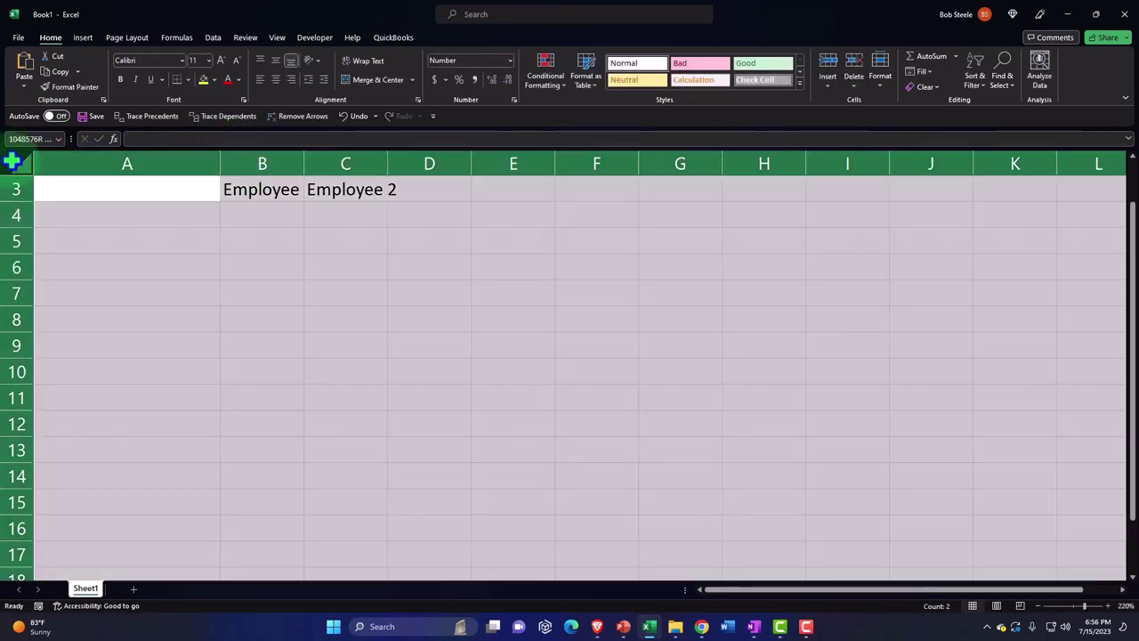
left_click(120, 79)
left_click(262, 266)
left_click_drag(295, 163, 365, 185)
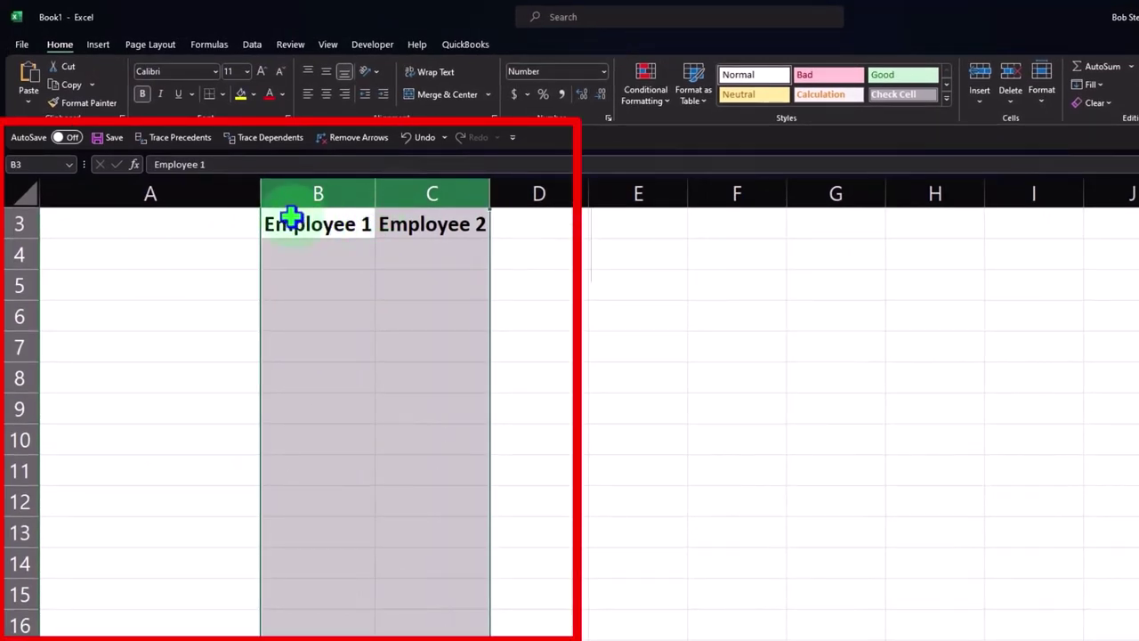
- Centre the Employee 1 and Employee 2 headers in white text on black fill, and fill A3 black too
left_click_drag(294, 219, 399, 232)
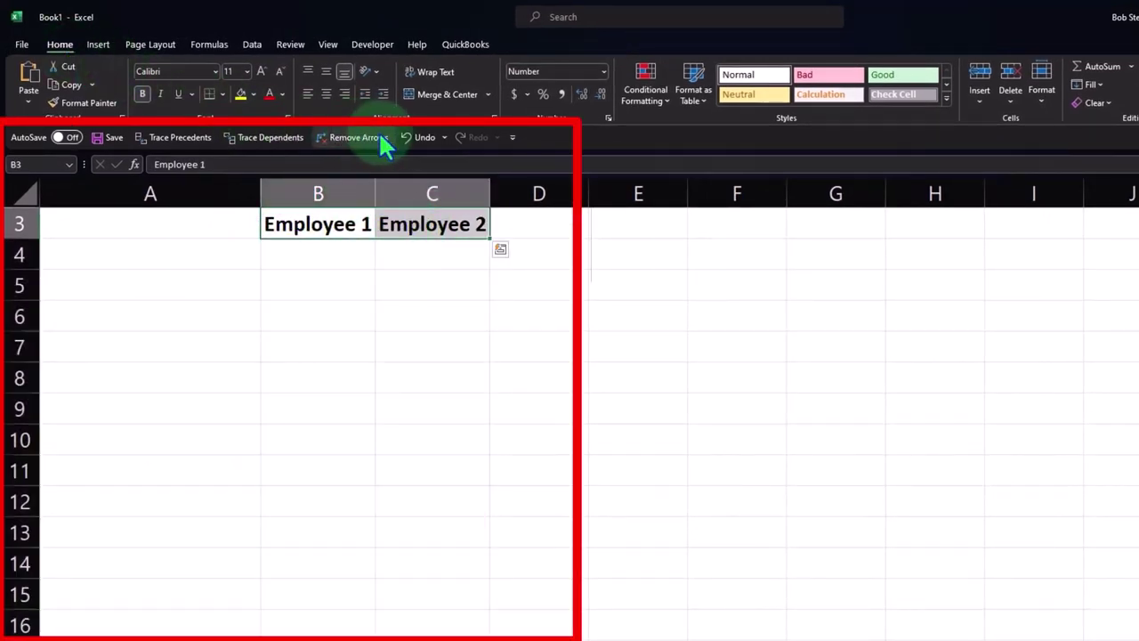
left_click(326, 94)
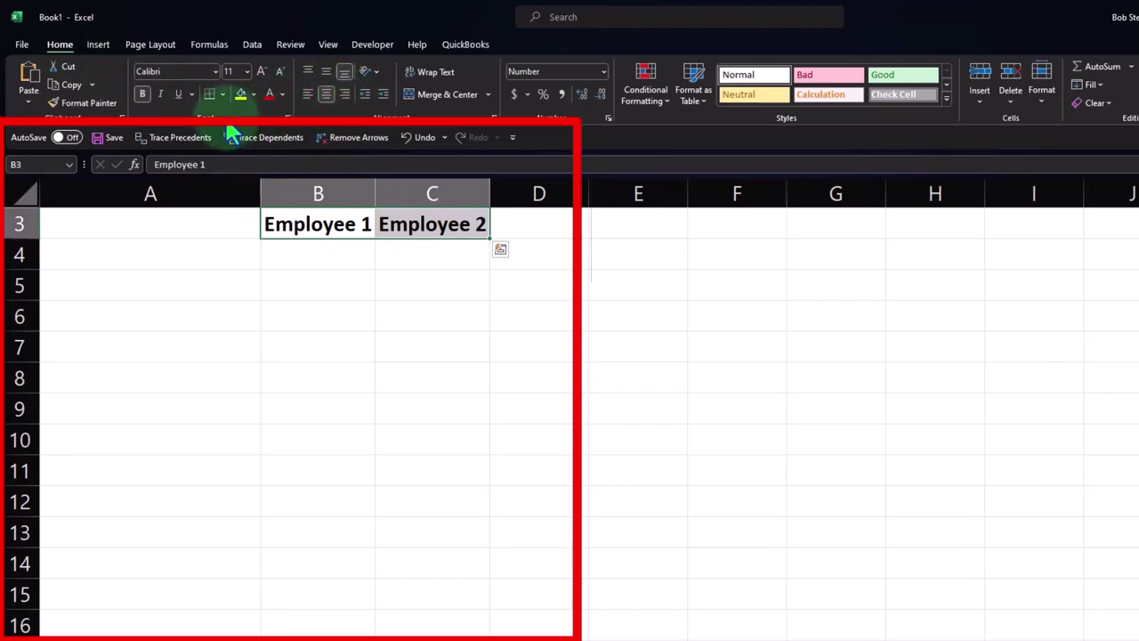
left_click(253, 94)
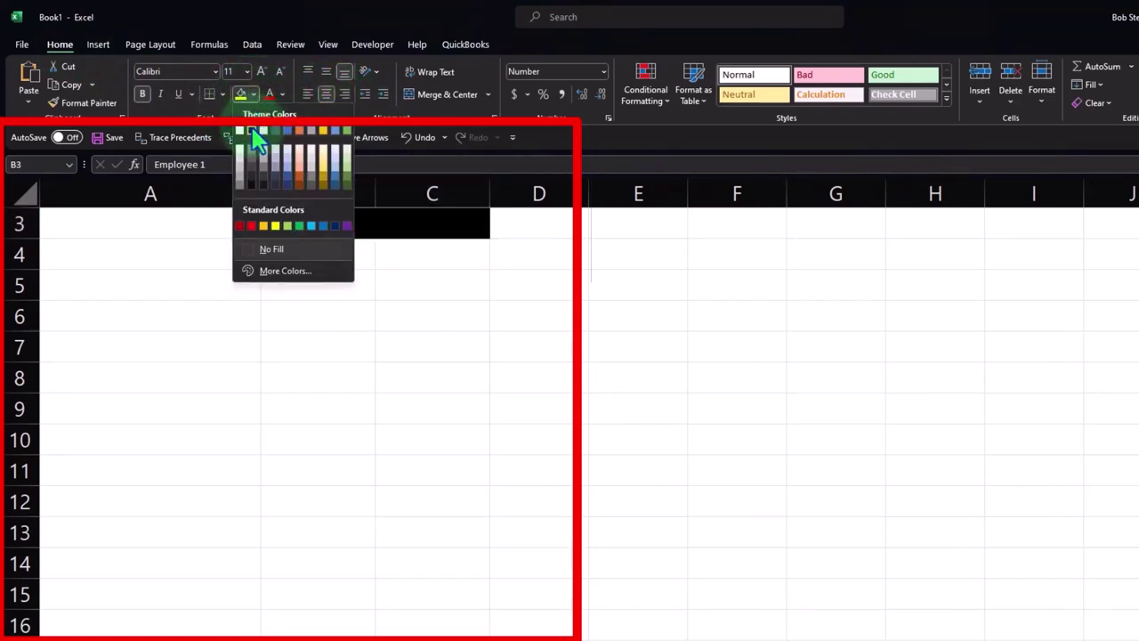
left_click(239, 130)
left_click(282, 94)
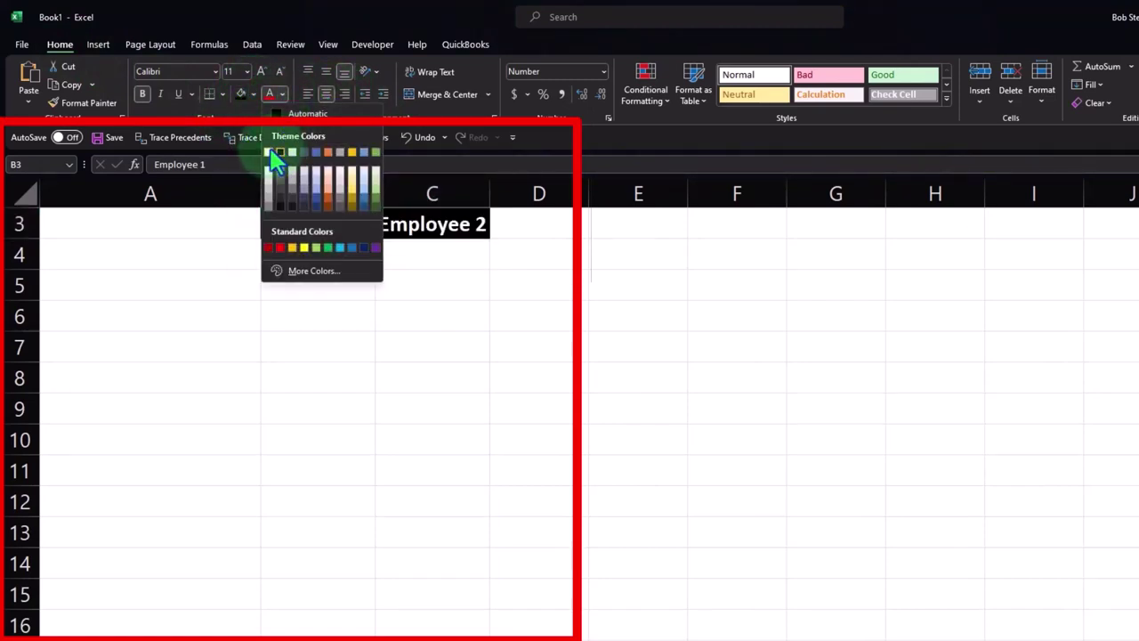
left_click(269, 148)
left_click(218, 226)
left_click(241, 92)
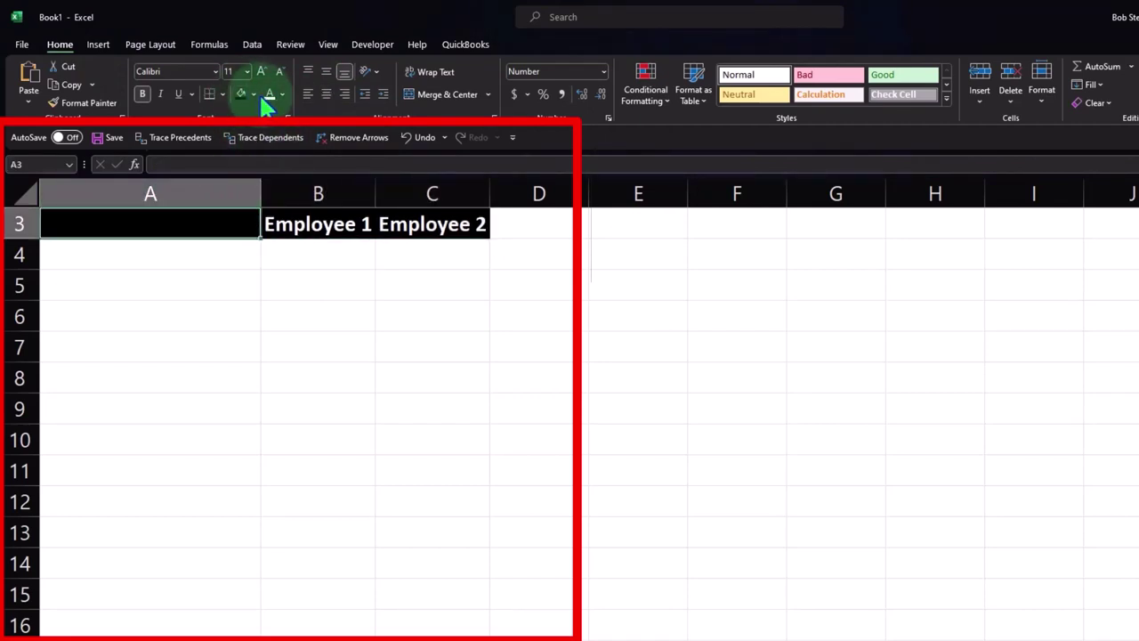
left_click(335, 322)
- Delete the two empty rows above the header row
scroll(335, 322, "up", 1)
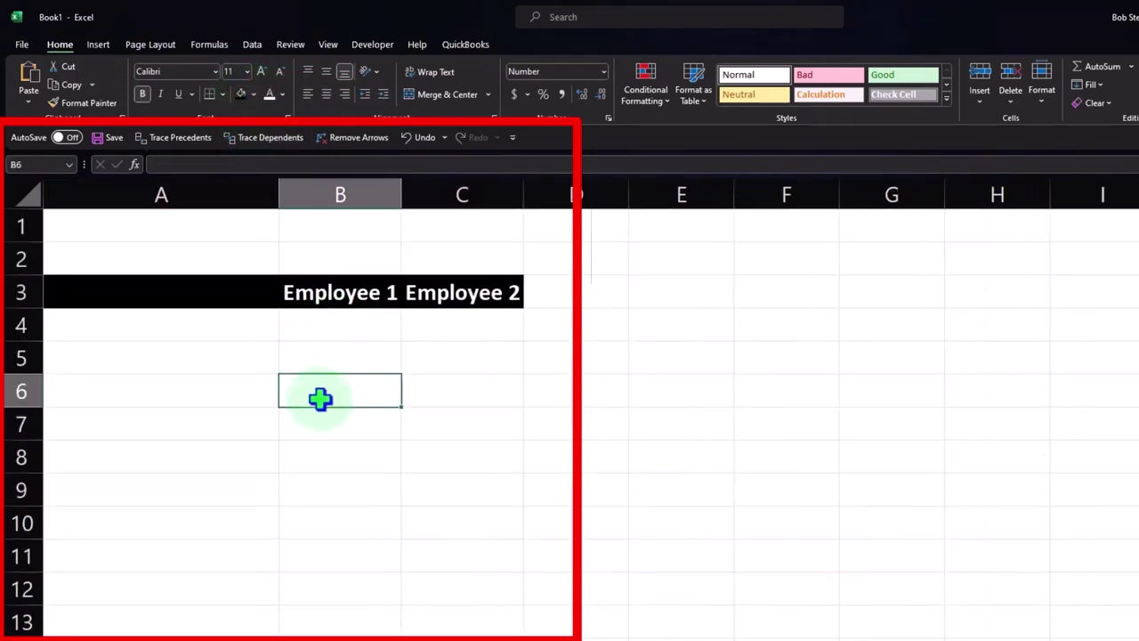
left_click_drag(21, 226, 26, 249)
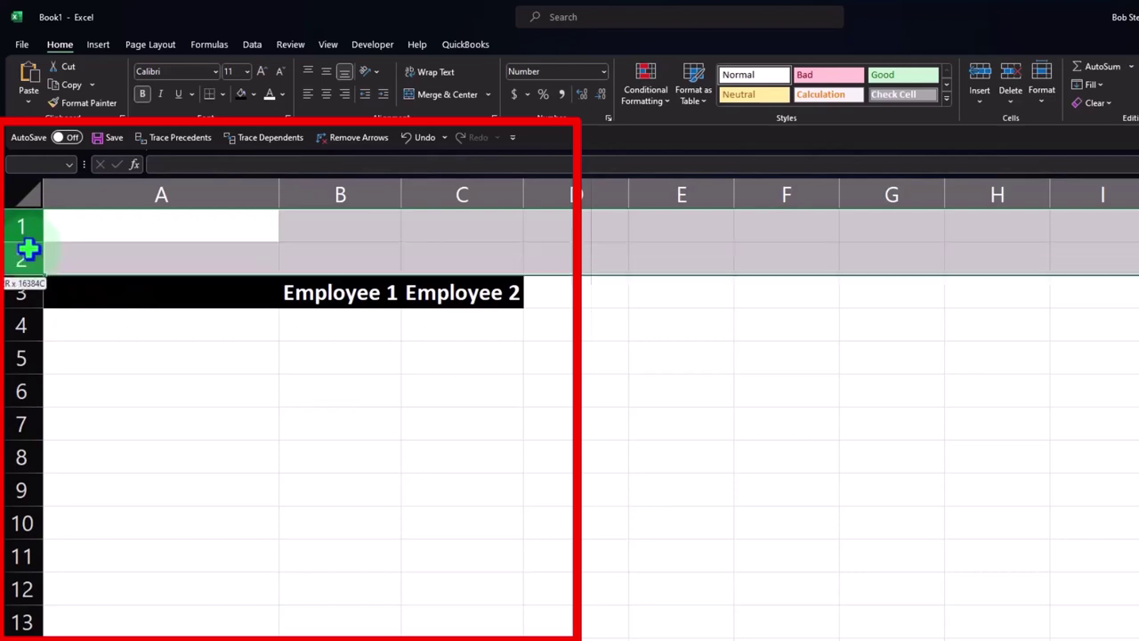
right_click(88, 231)
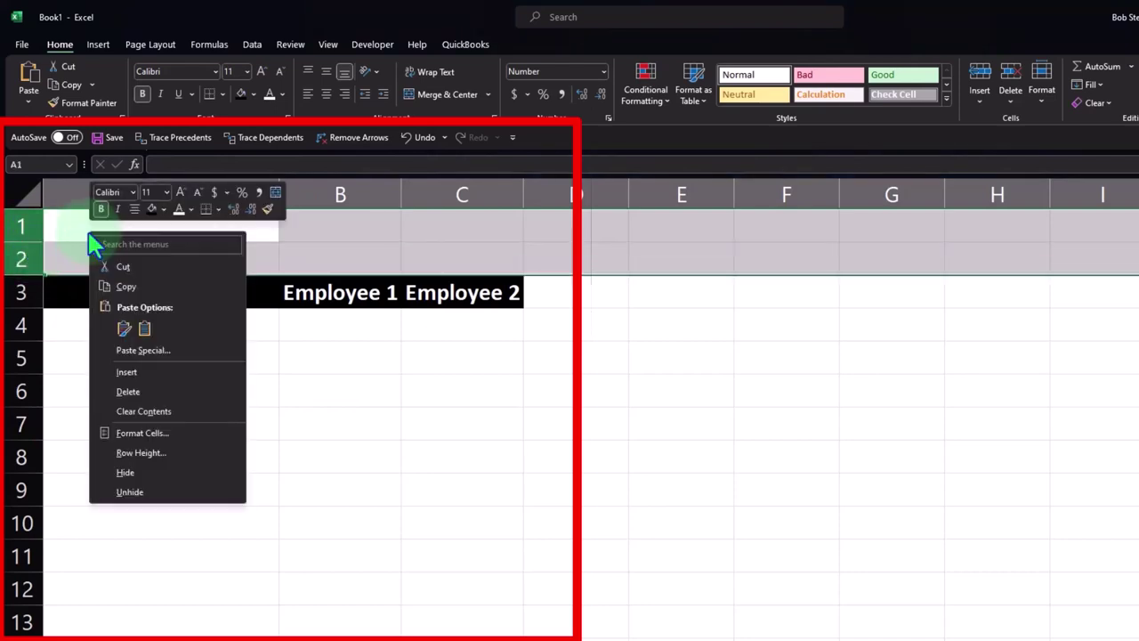
left_click(155, 385)
left_click(163, 381)
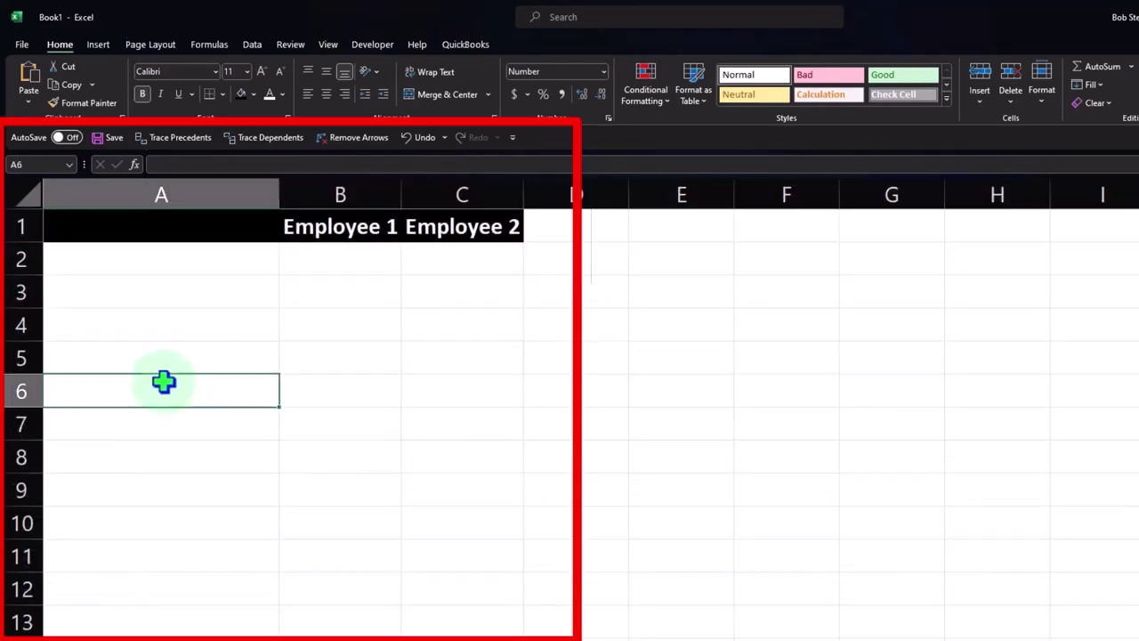
- Enter the row labels Earnings in A2 and FIT in A3
left_click(126, 275)
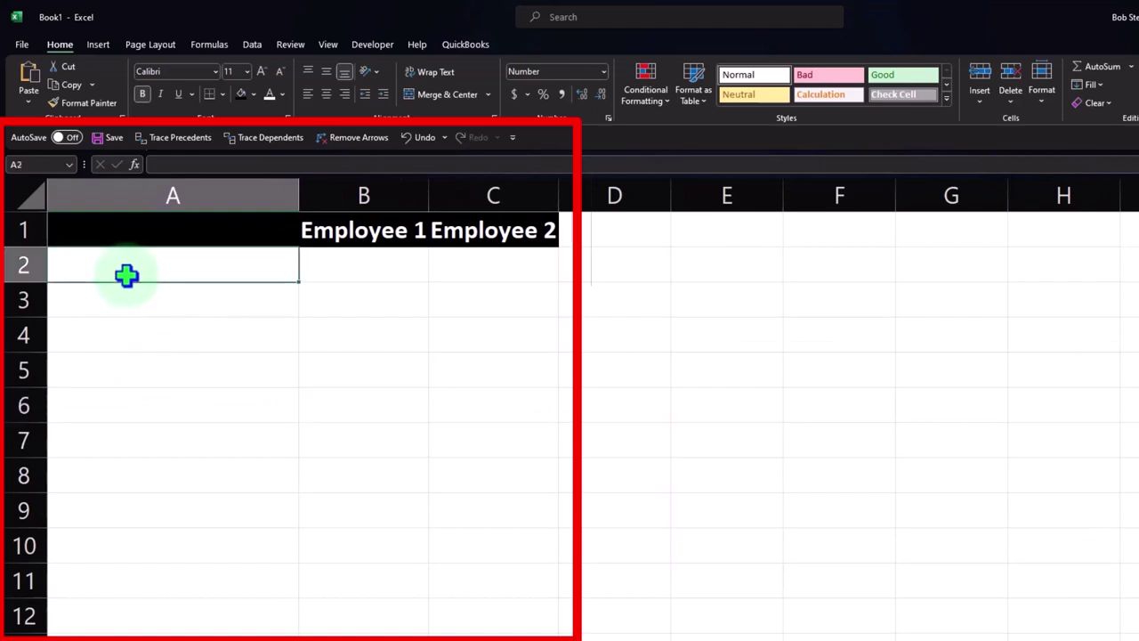
type("Earnings")
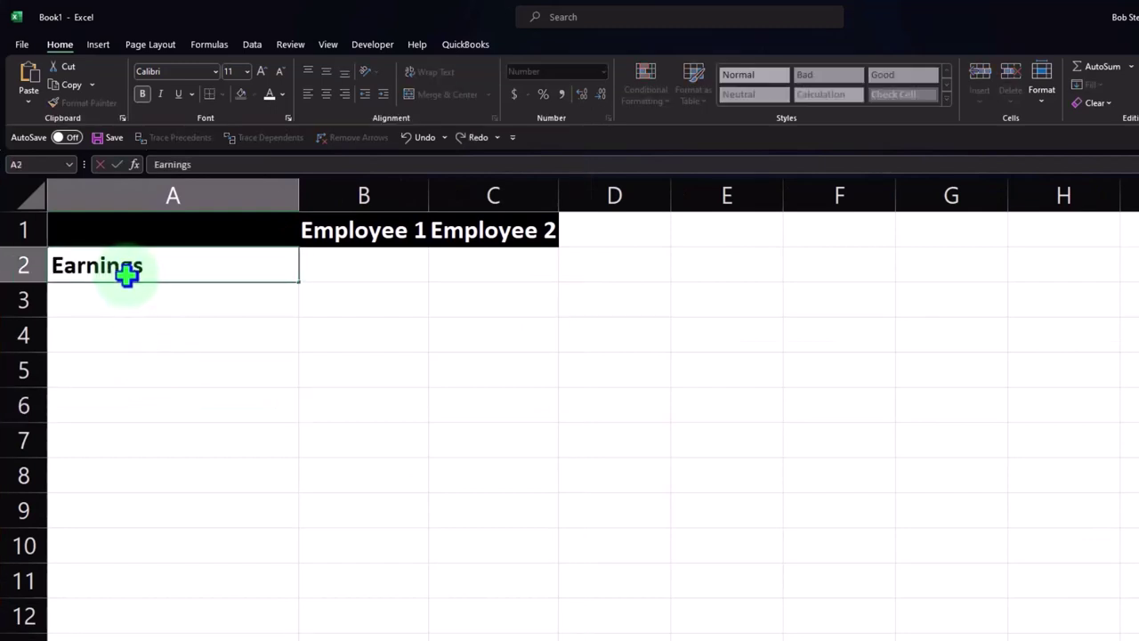
key("Return")
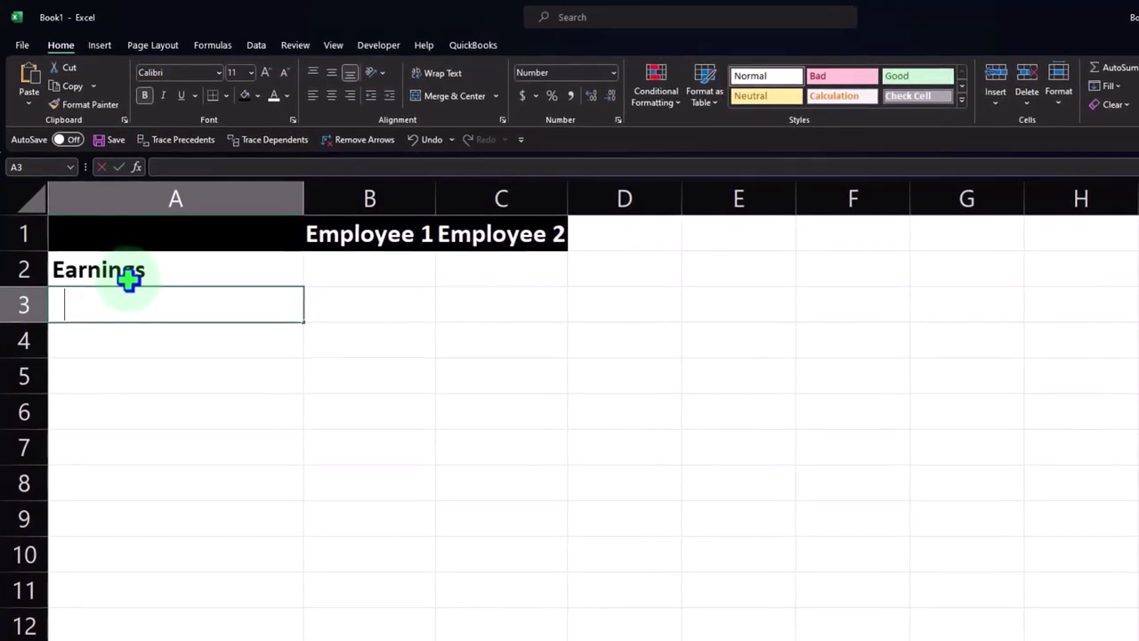
type("FIT")
key("Return")
- Enter the row label Social Security in A4, below FIT
type("Socil")
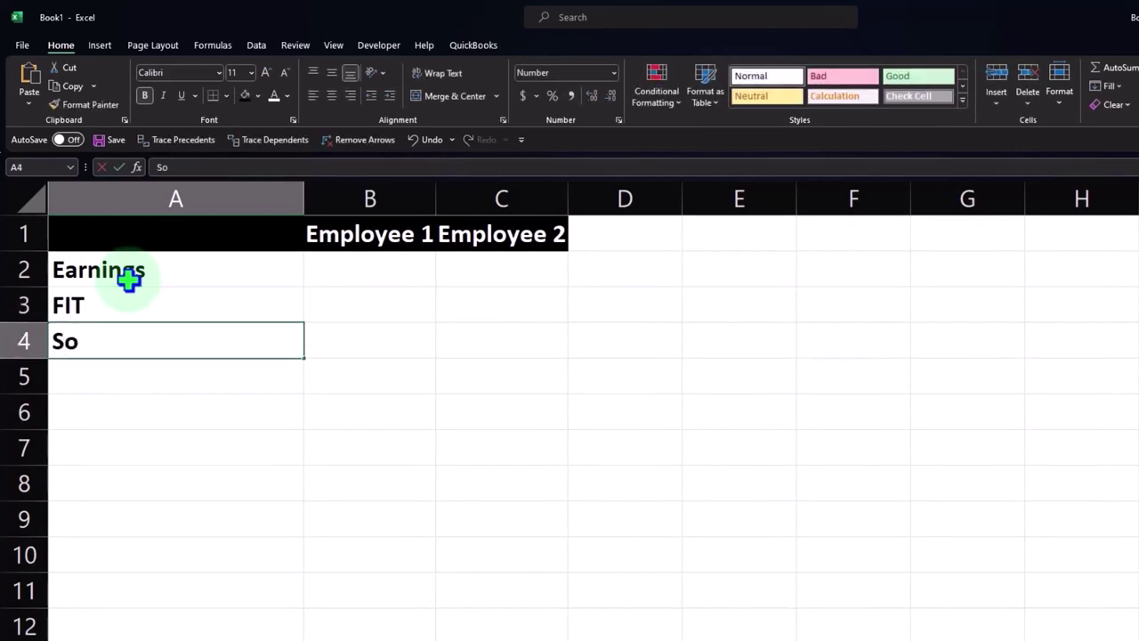
key("BackSpace")
key("BackSpace")
key("BackSpace")
type("cisl")
key("BackSpace")
key("BackSpace")
key("BackSpace")
key("BackSpace")
type("cial Se")
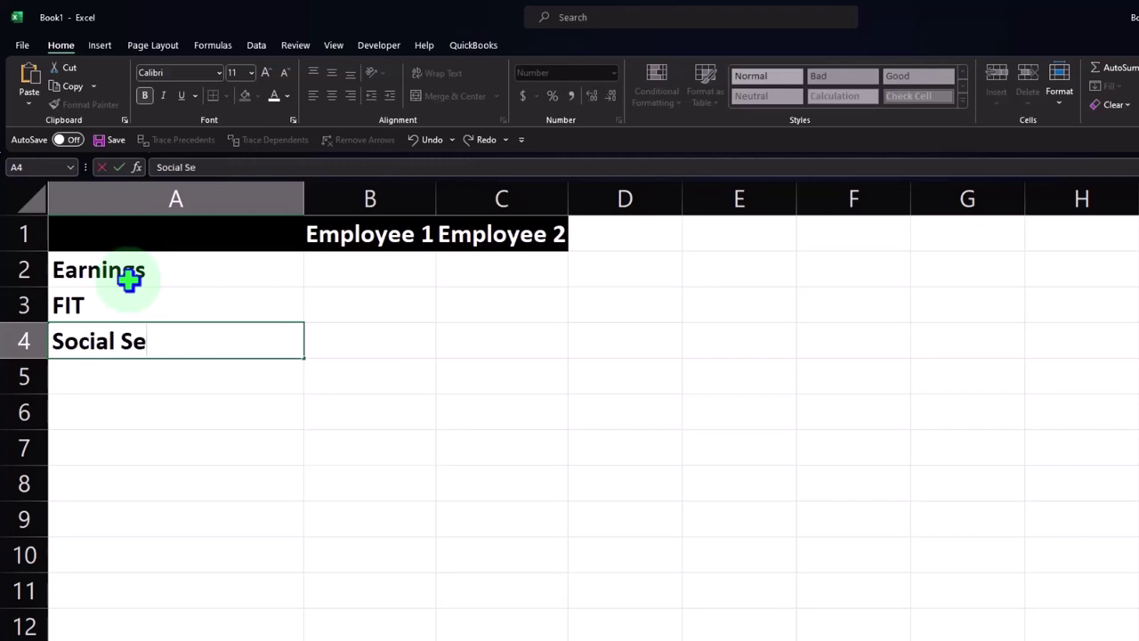
type("curity")
key("Return")
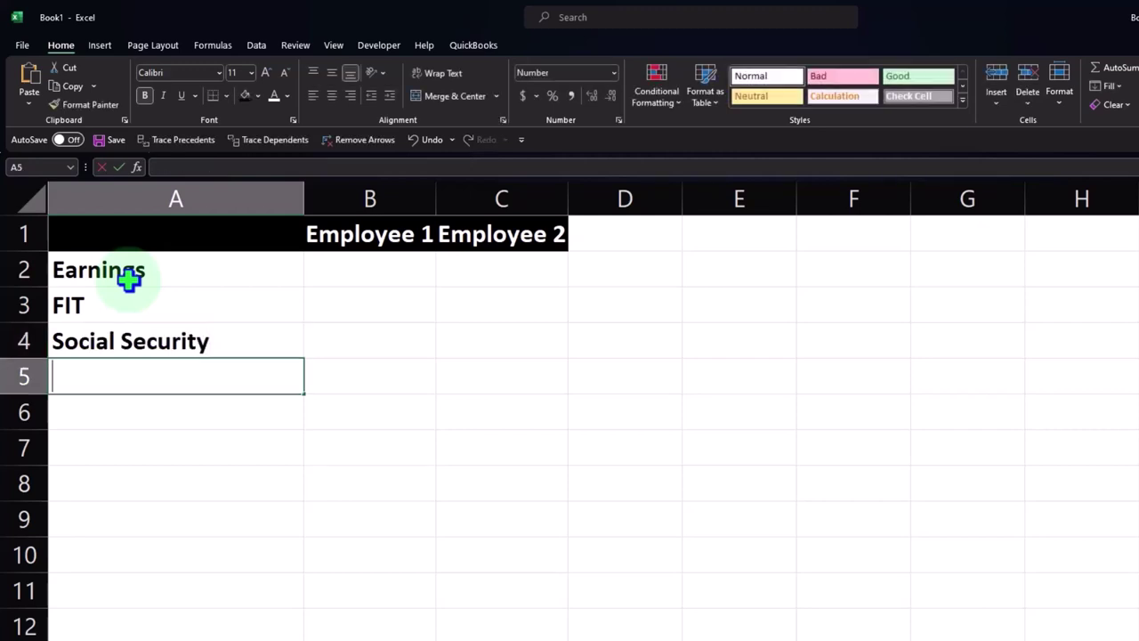
- Enter the row labels Medicare in A5 and Net check in A6
type("Medicare")
key("Return")
type("Ne")
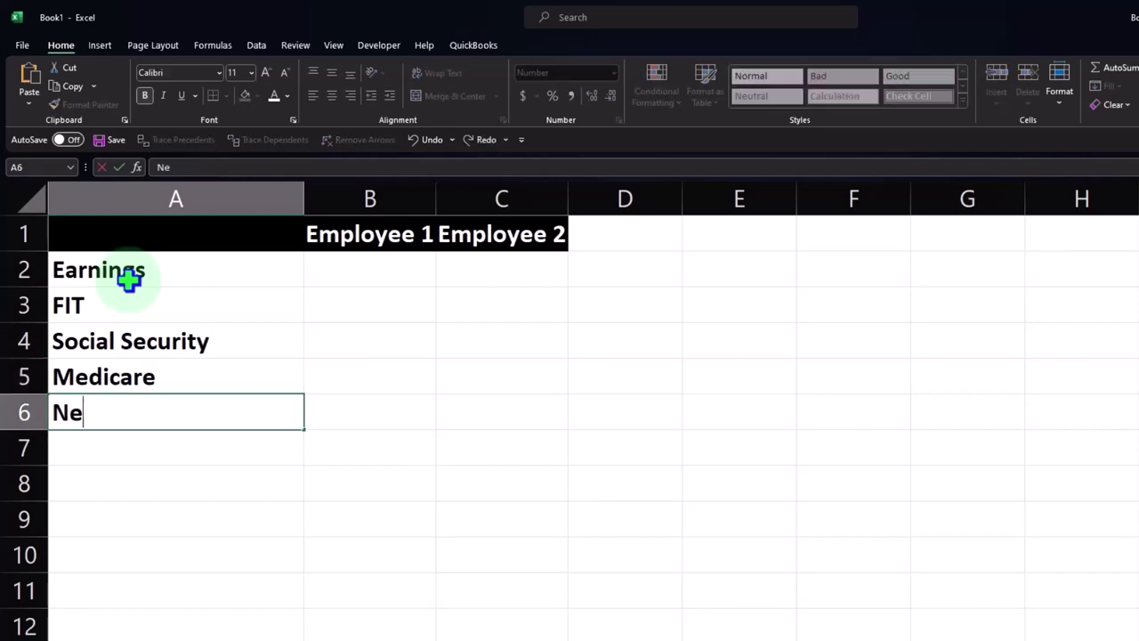
type("t check")
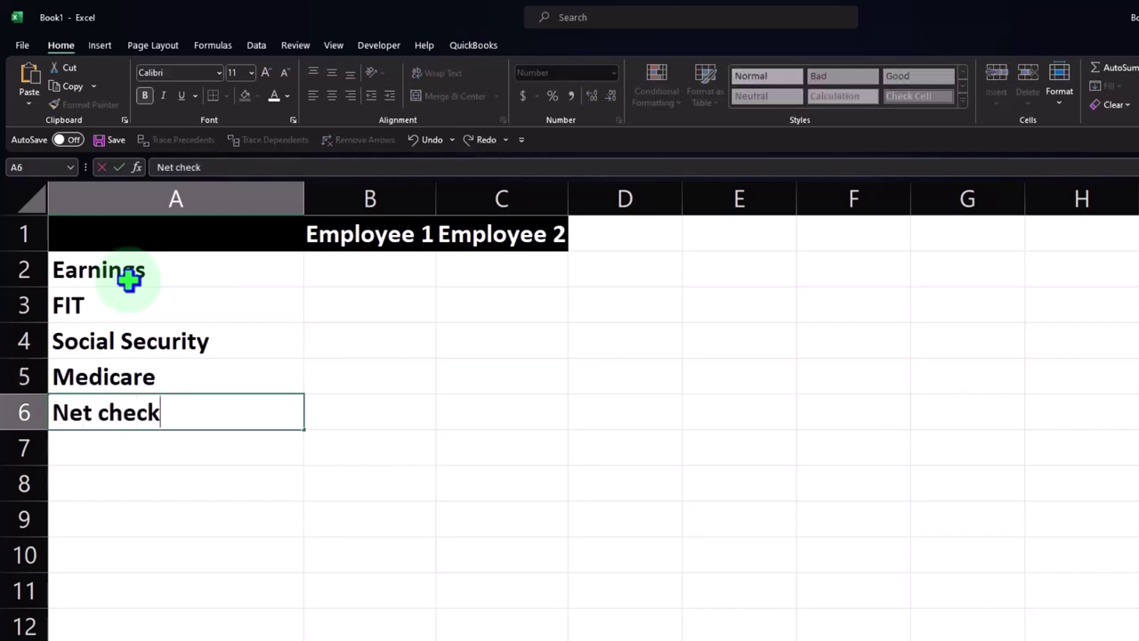
key("Tab")
- Enter 1200 as the earnings of Employee 1 in B2
key("Up")
key("Up")
key("Up")
key("Up")
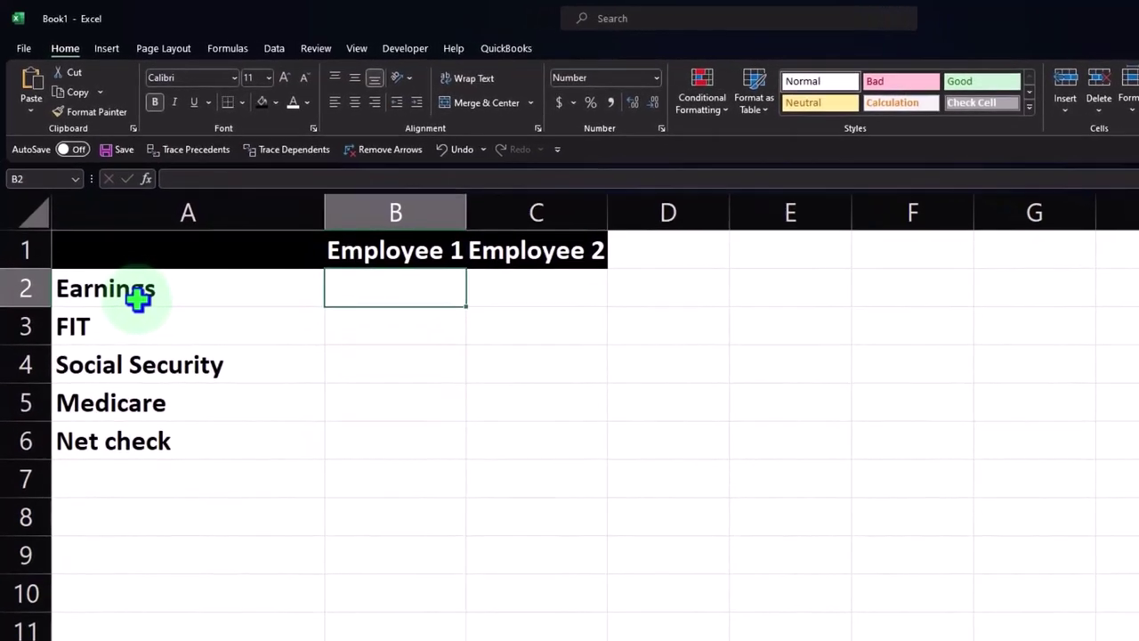
type("1200")
key("Return")
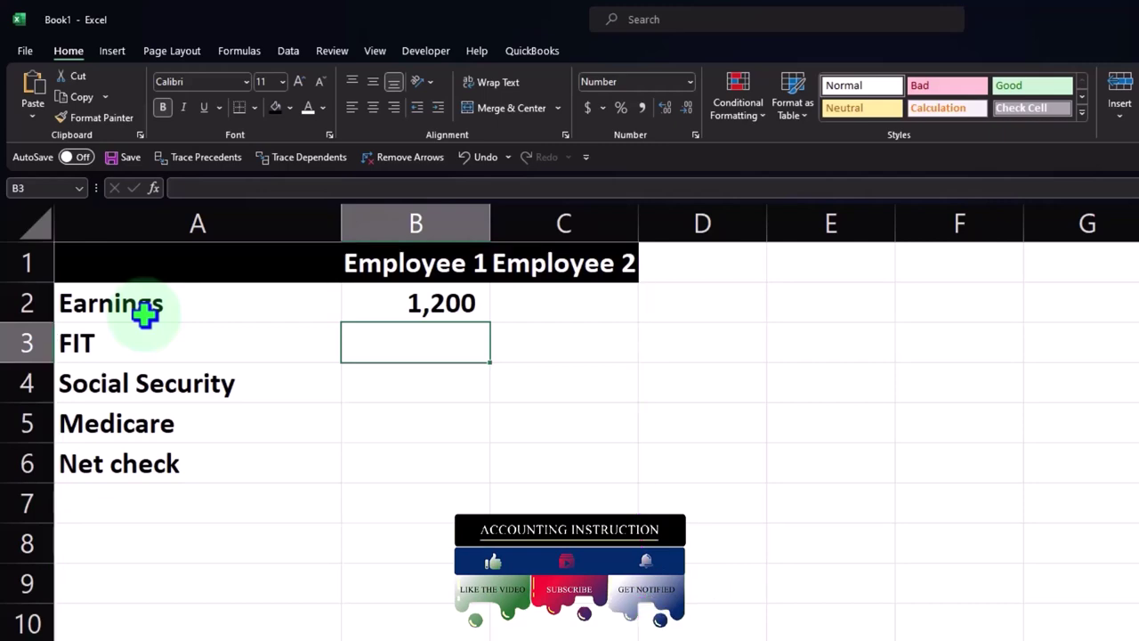
- Enter -180 as the FIT withholding of Employee 1 in B3
key("F2")
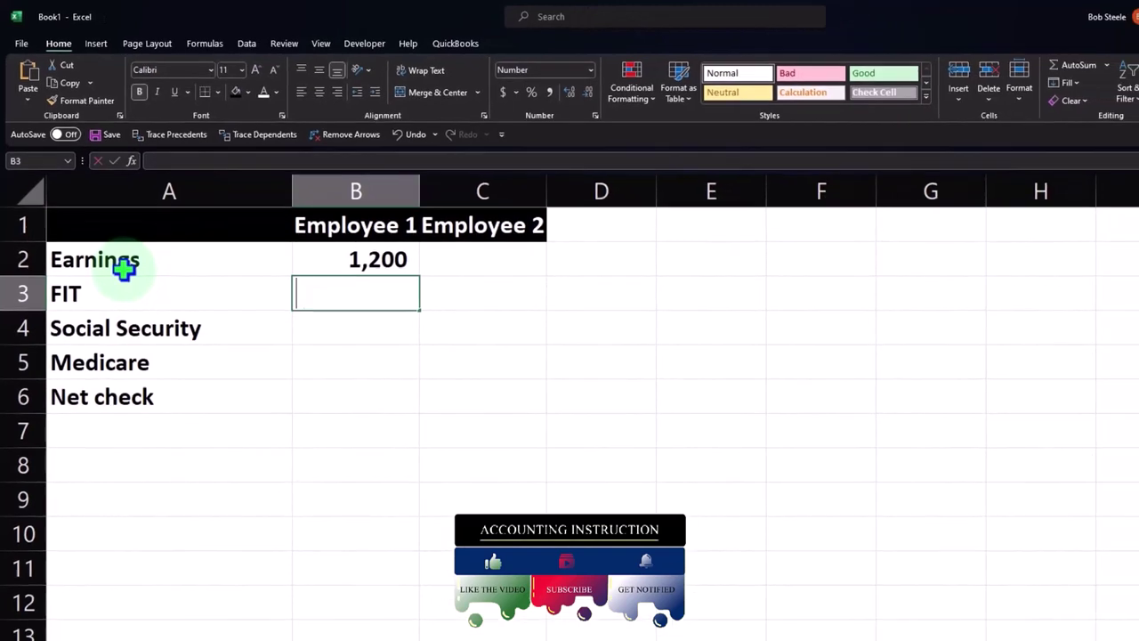
type("-180")
key("Return")
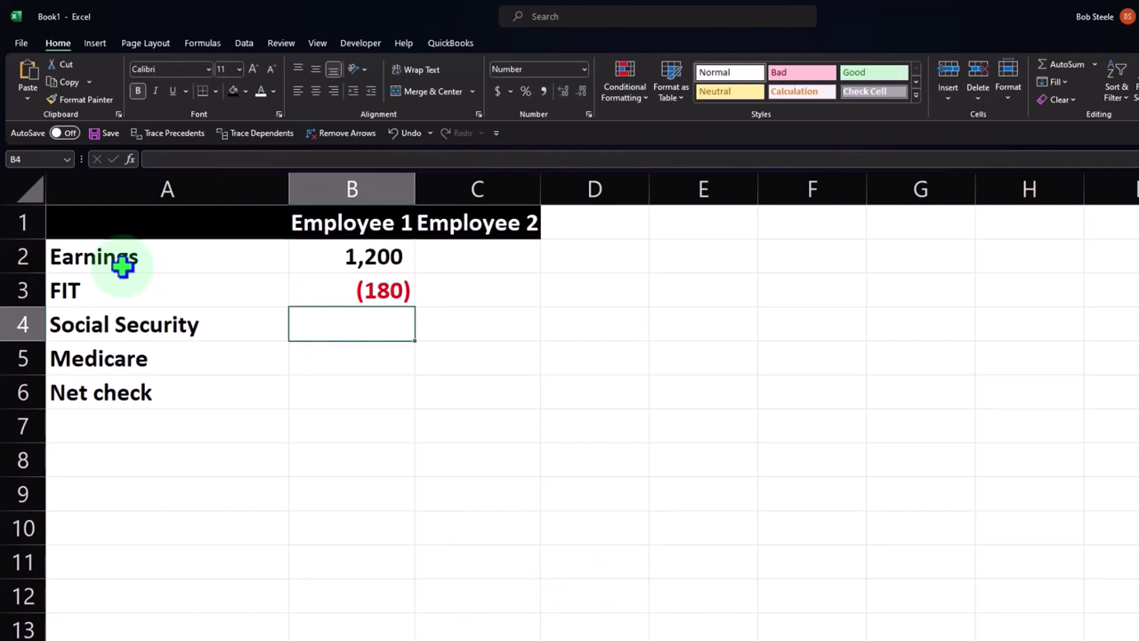
- Calculate Employee 1's Social Security in B4 with the formula -B2*.062
key("Down")
key("Up")
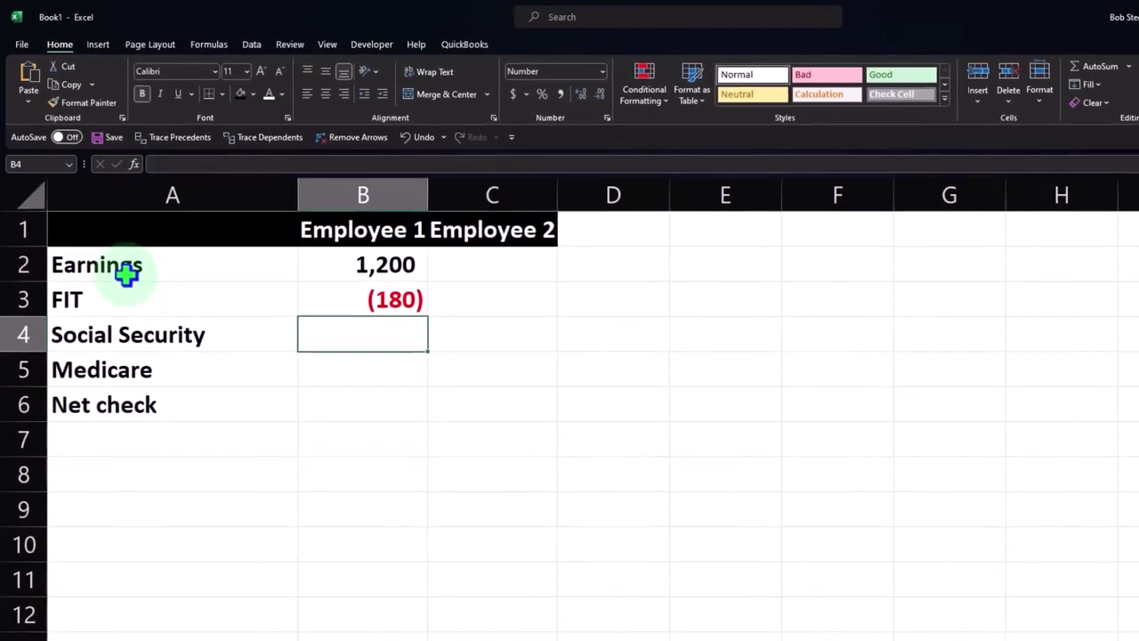
type("-")
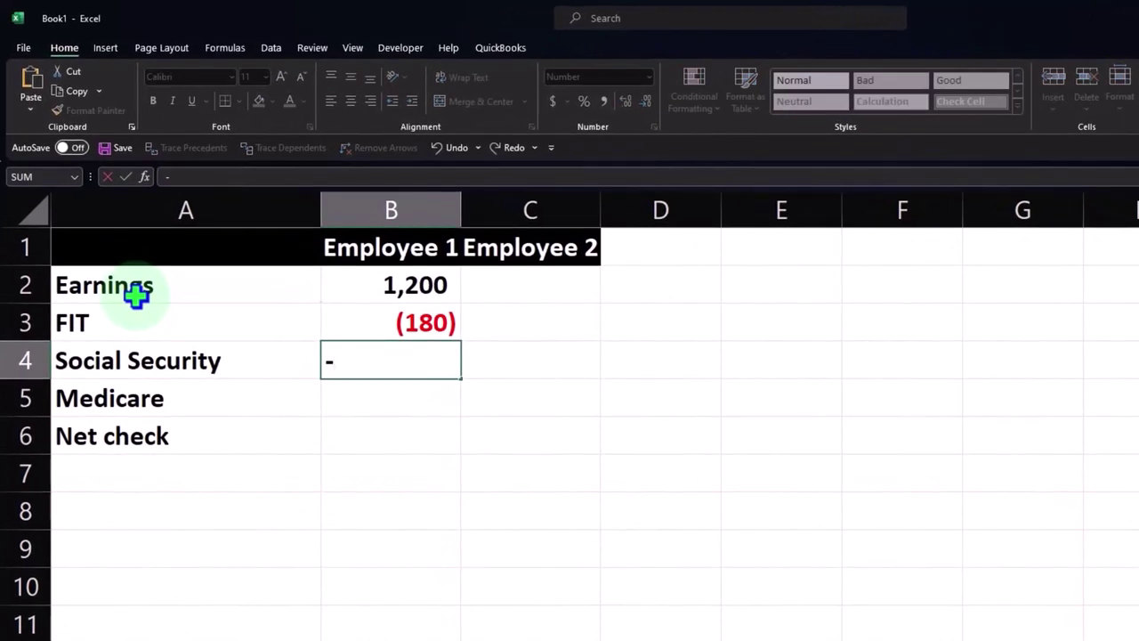
key("Up")
key("Up")
type("*.")
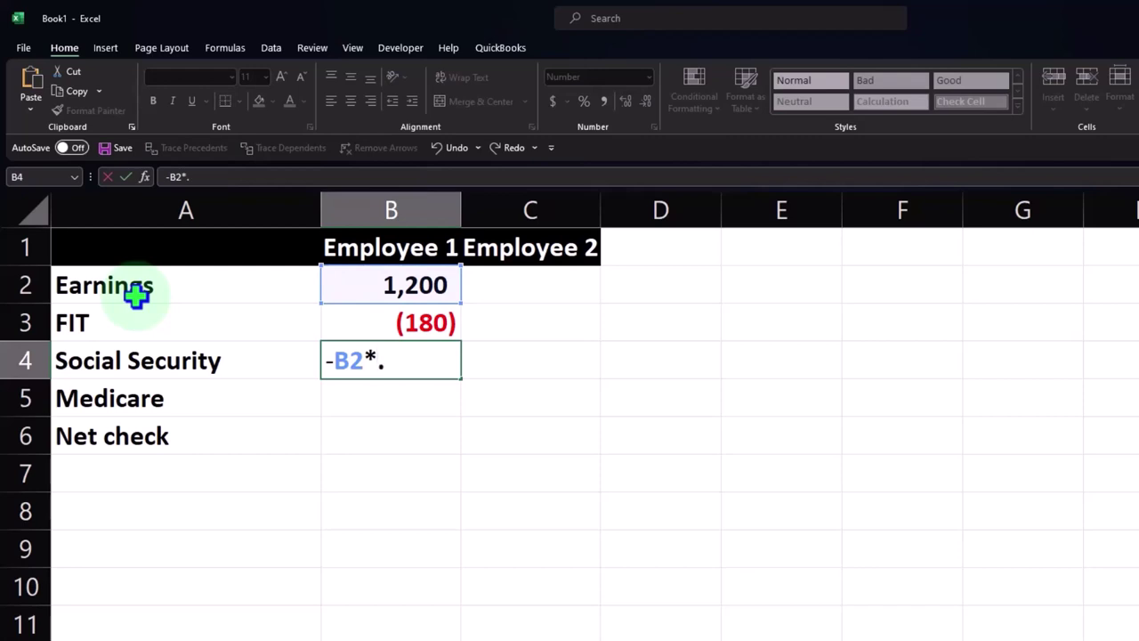
type("062")
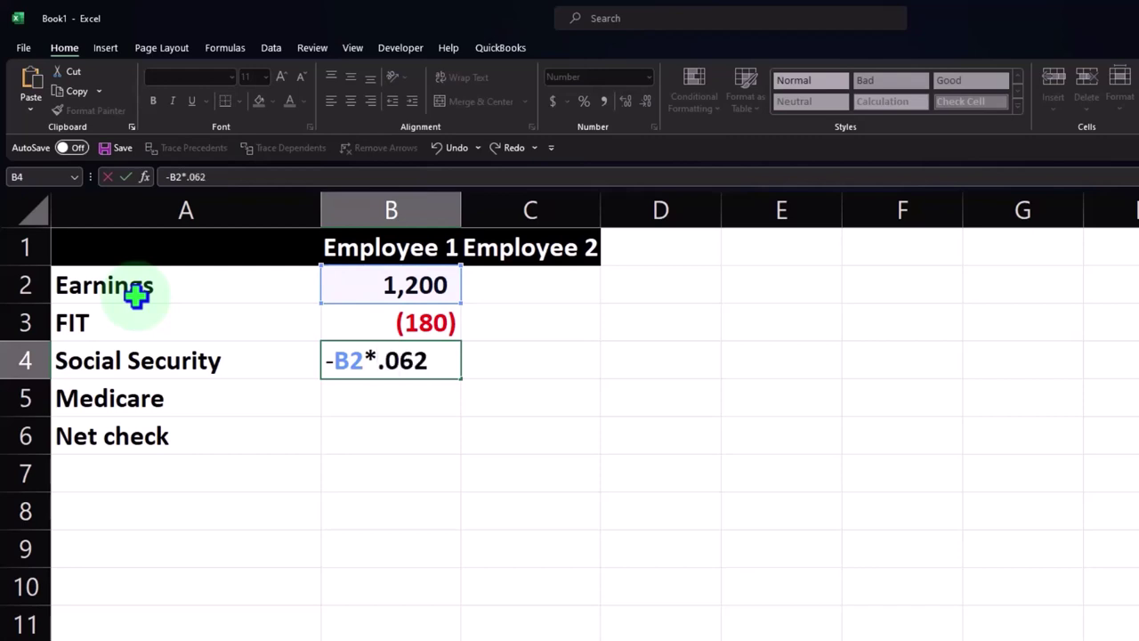
key("Return")
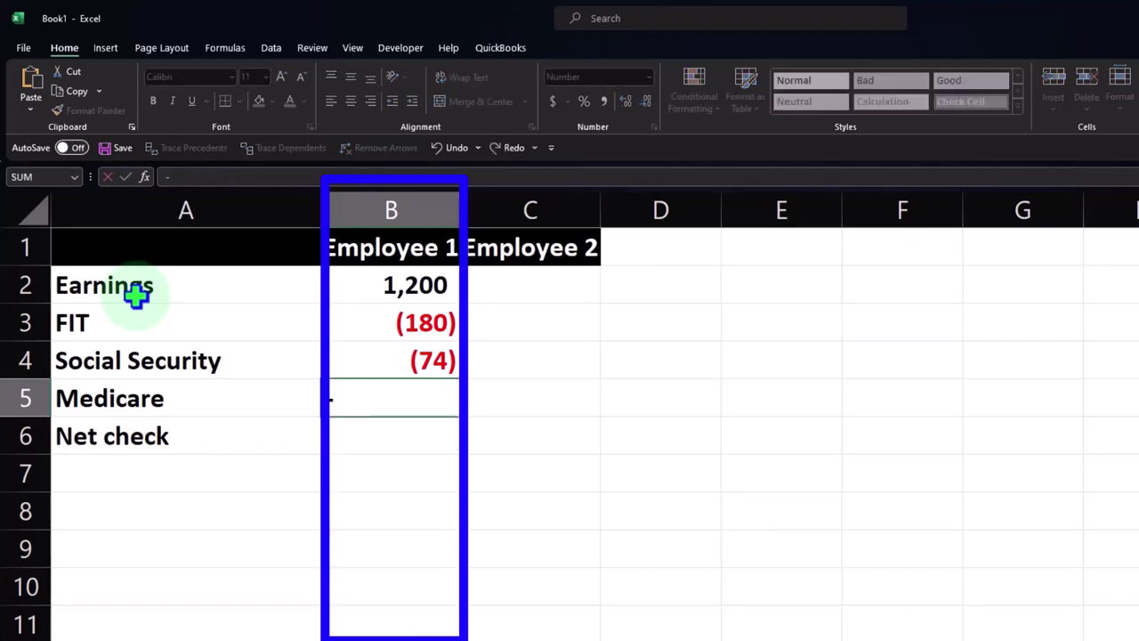
- Calculate Employee 1's Medicare in B5 as the negative of the earnings in B2 times .0145
key("Up")
key("Up")
key("Up")
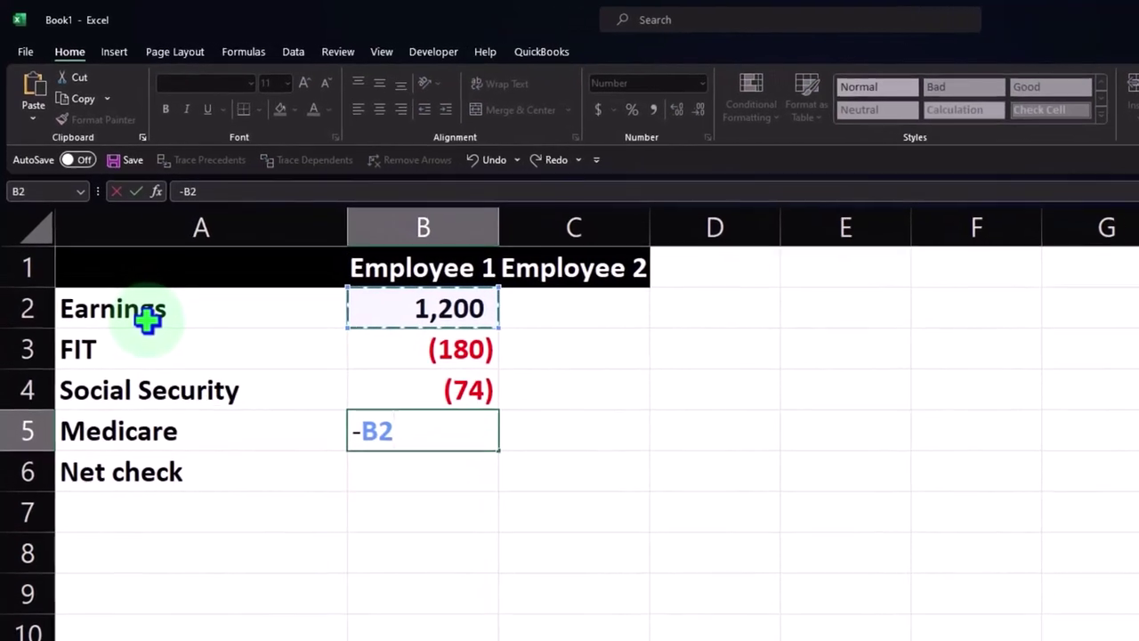
type("*.0")
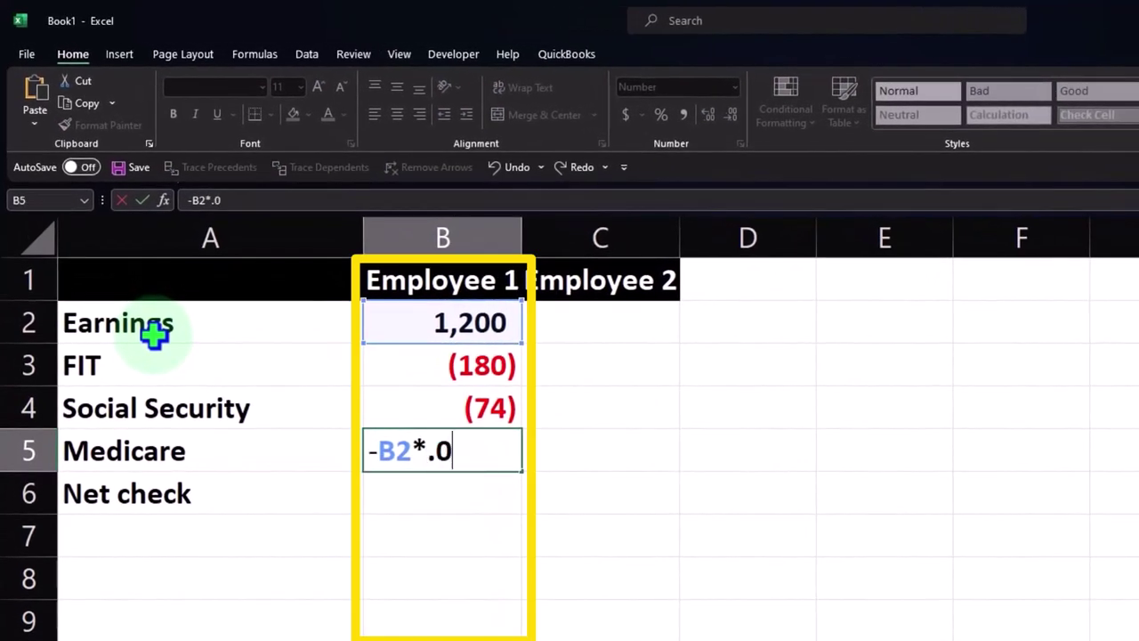
type("45")
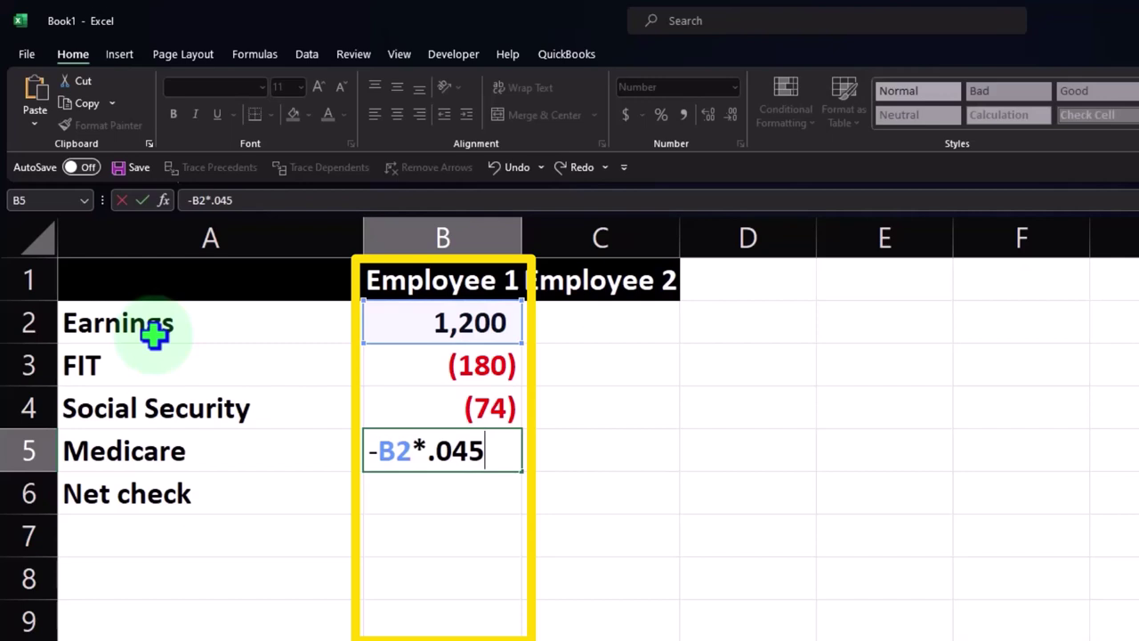
key("BackSpace")
key("BackSpace")
key("BackSpace")
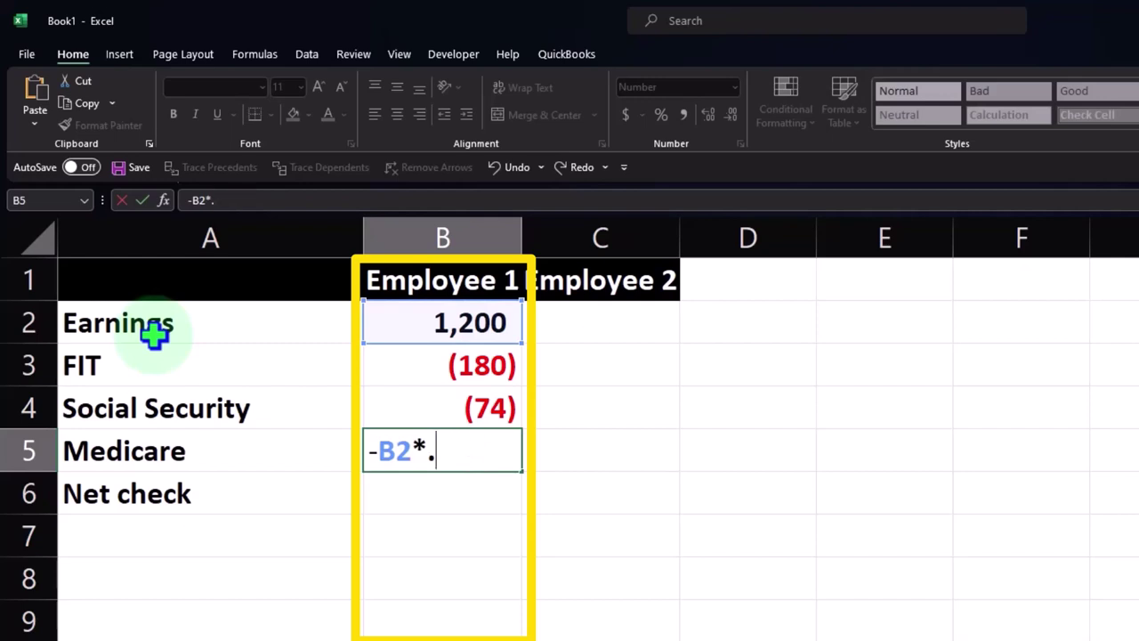
type("0145")
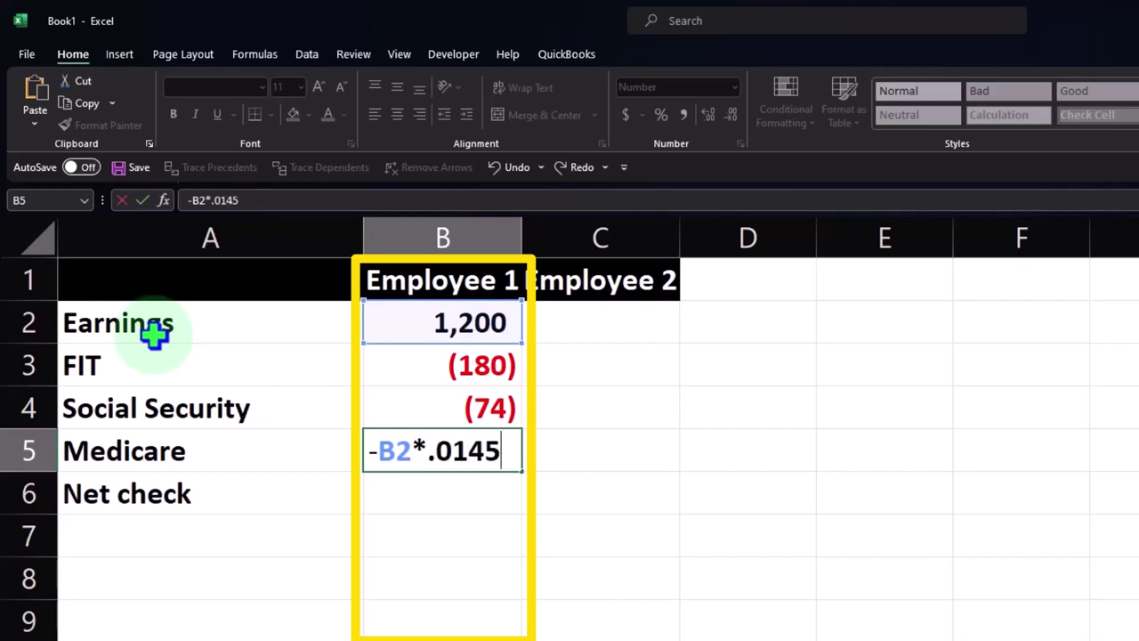
key("Return")
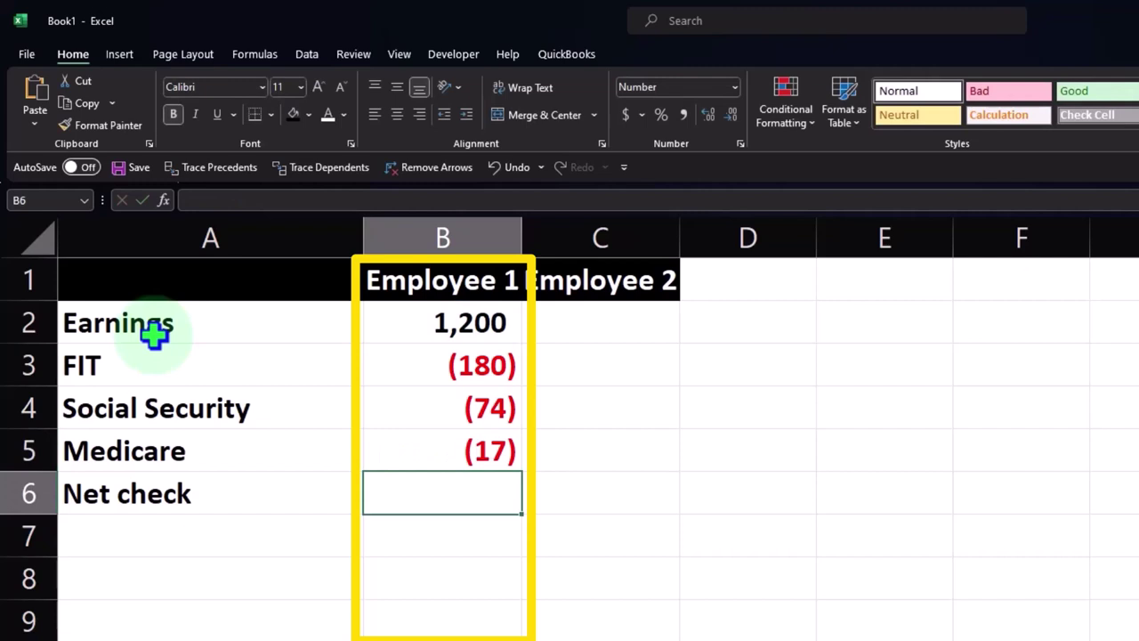
key("Up")
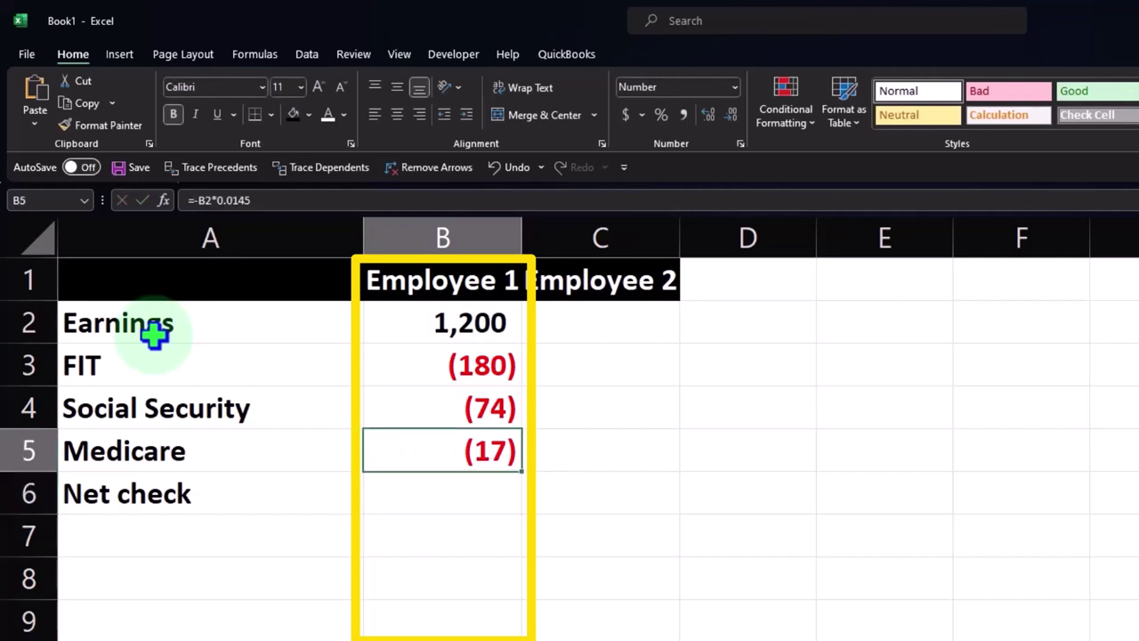
- Calculate Employee 1's net check in B6 with a SUM of B2:B5
key("Down")
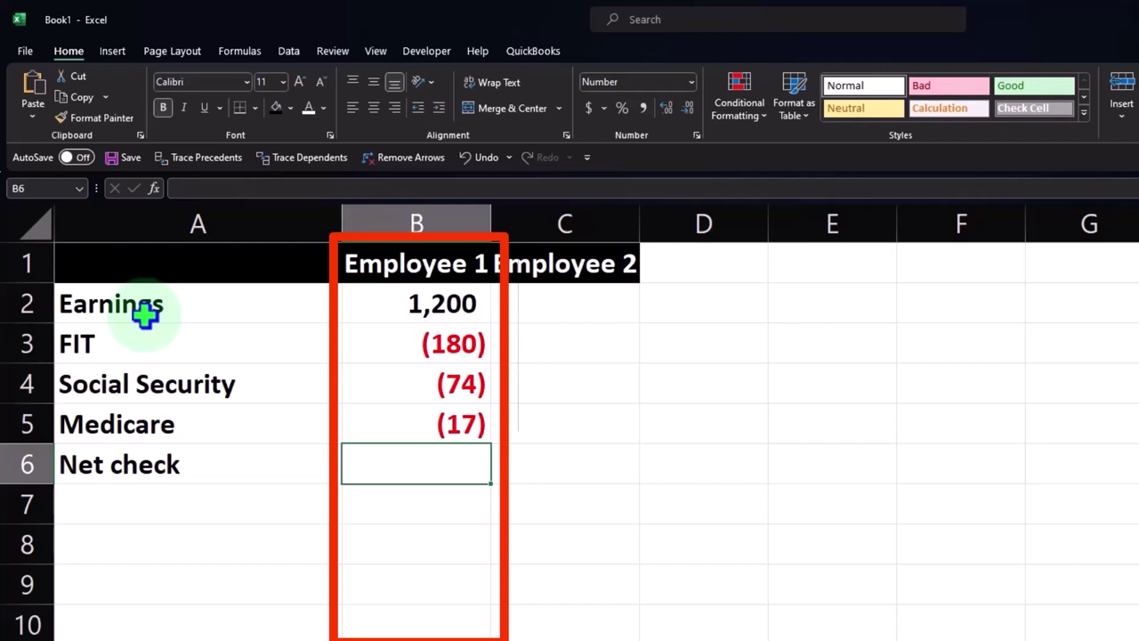
type("=sum(")
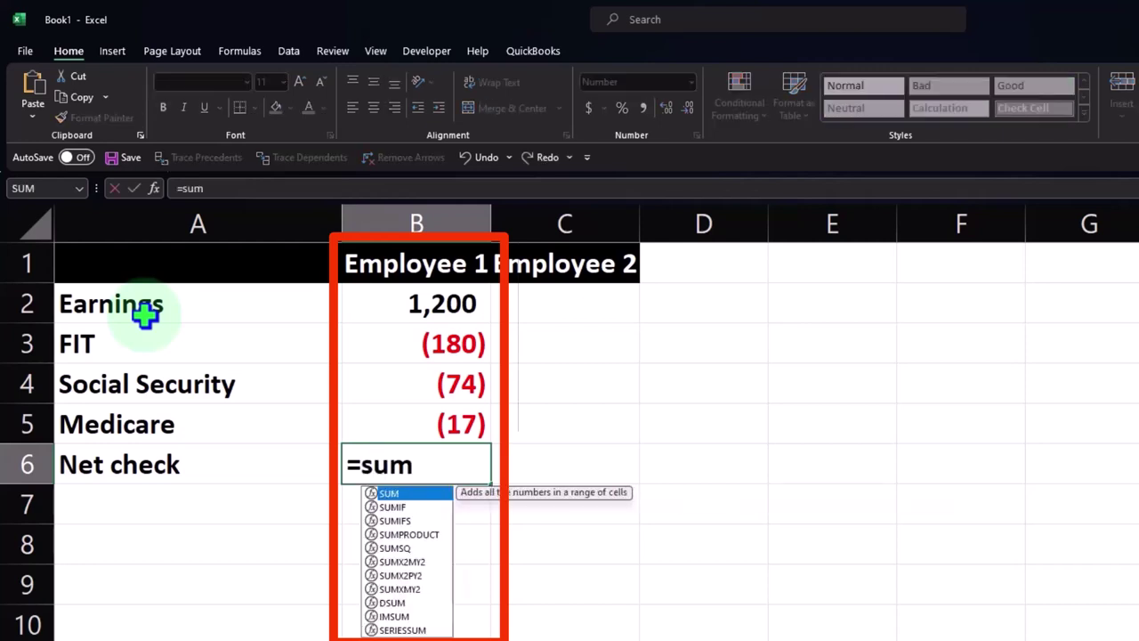
key("Up")
key("shift+Up")
key("shift+Up")
key("shift+Up")
key("Return")
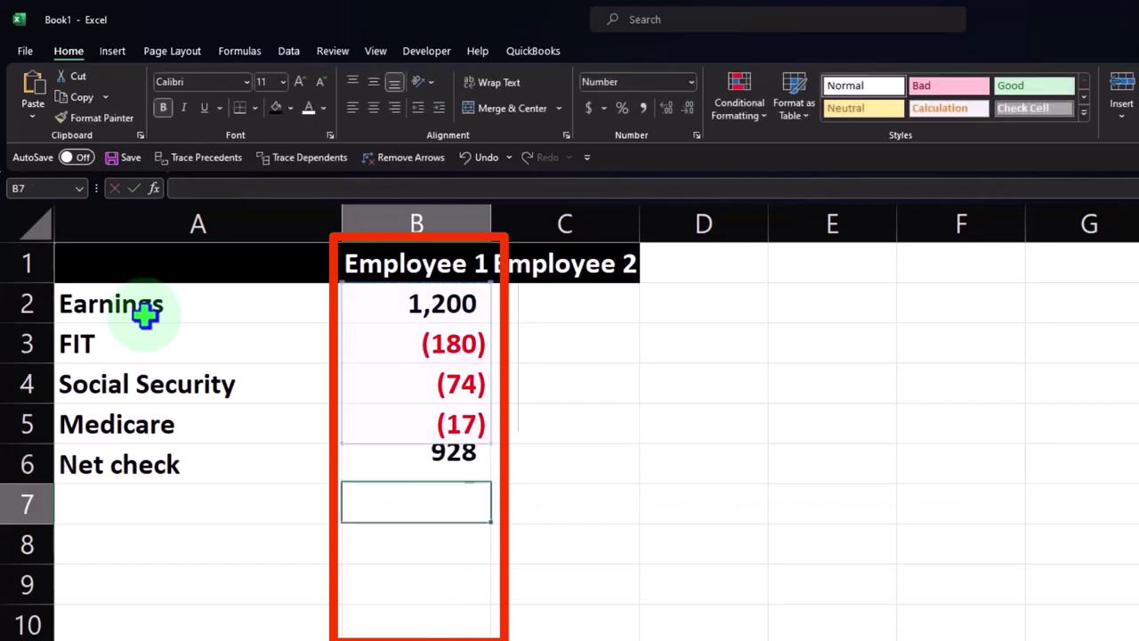
key("Up")
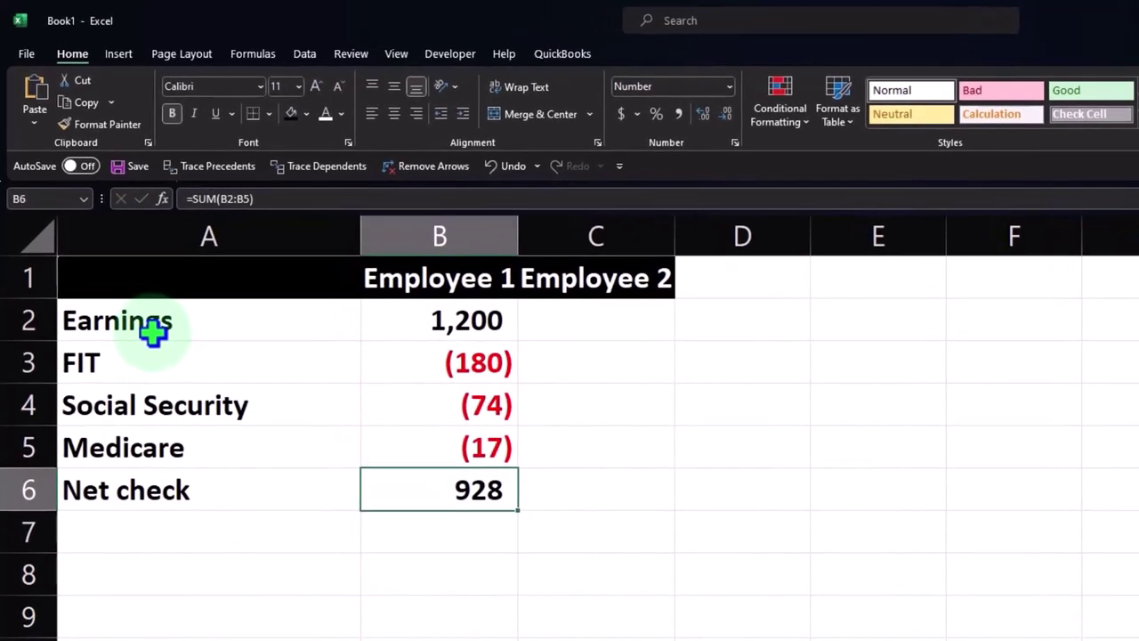
- Enter 2500 as Employee 2's earnings in C2 and -230 as the FIT withholding in C3
key("Right")
key("Up")
key("Up")
key("Up")
key("Up")
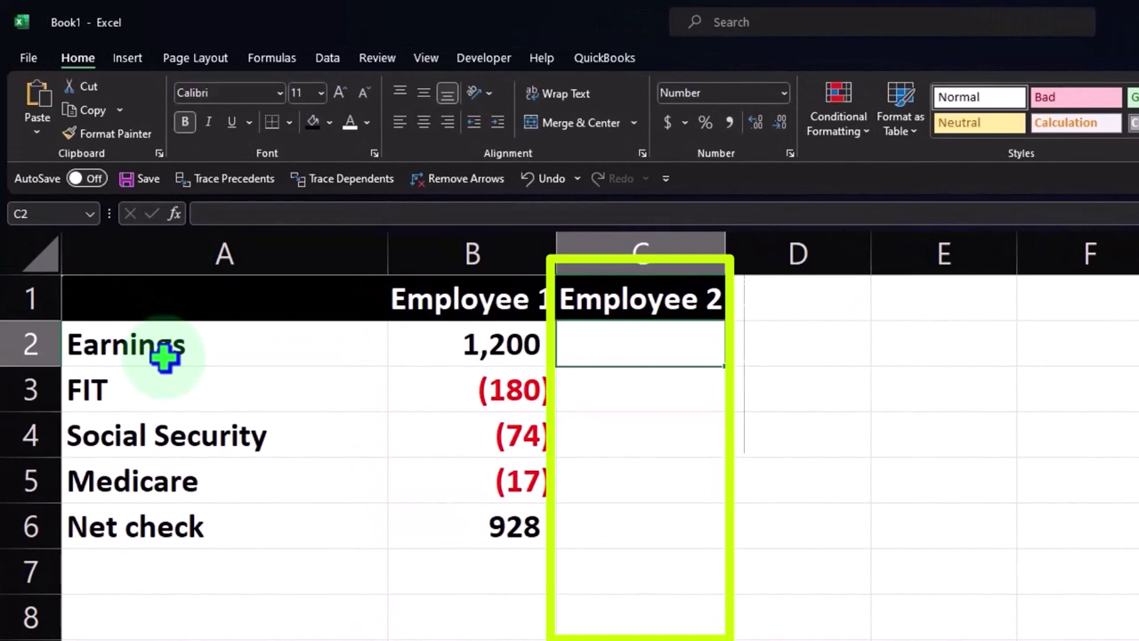
type("2500")
key("Return")
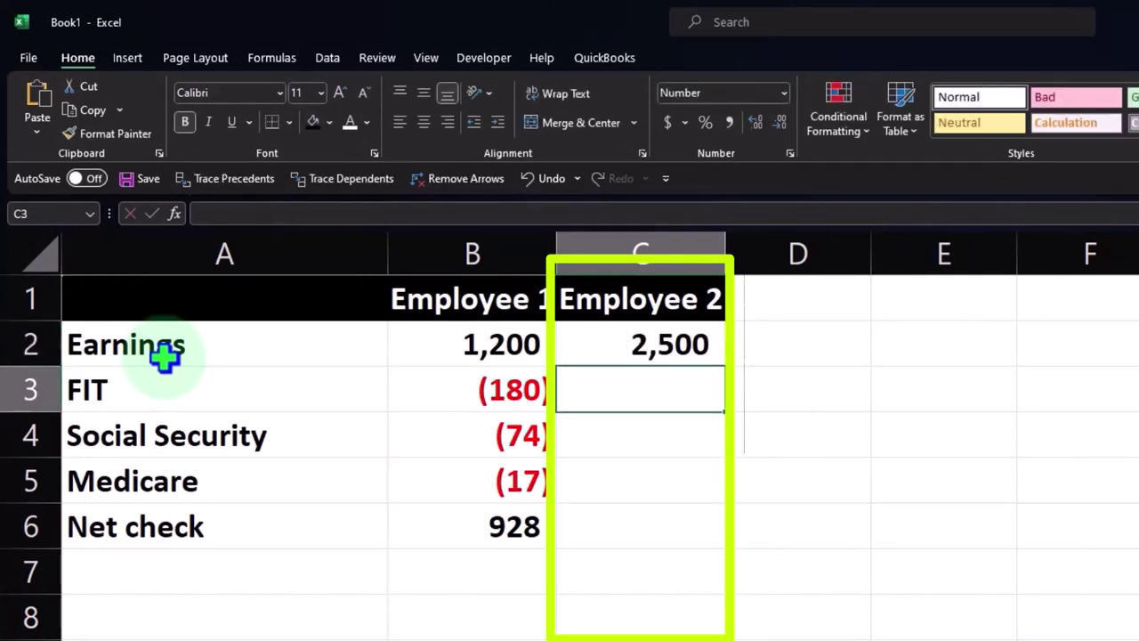
type("-230")
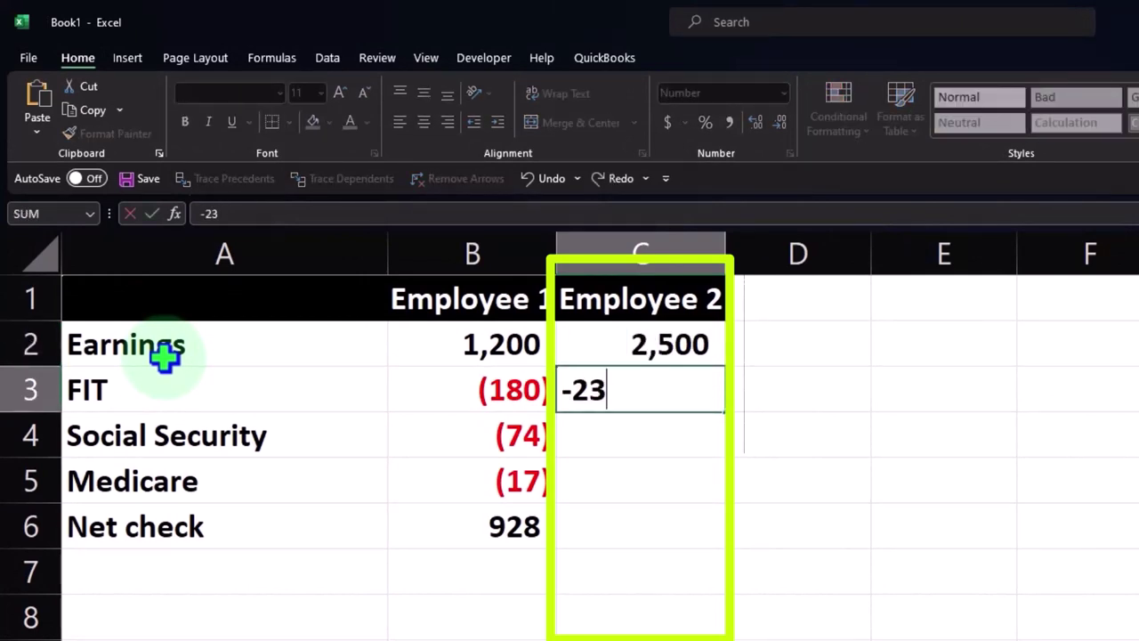
key("Return")
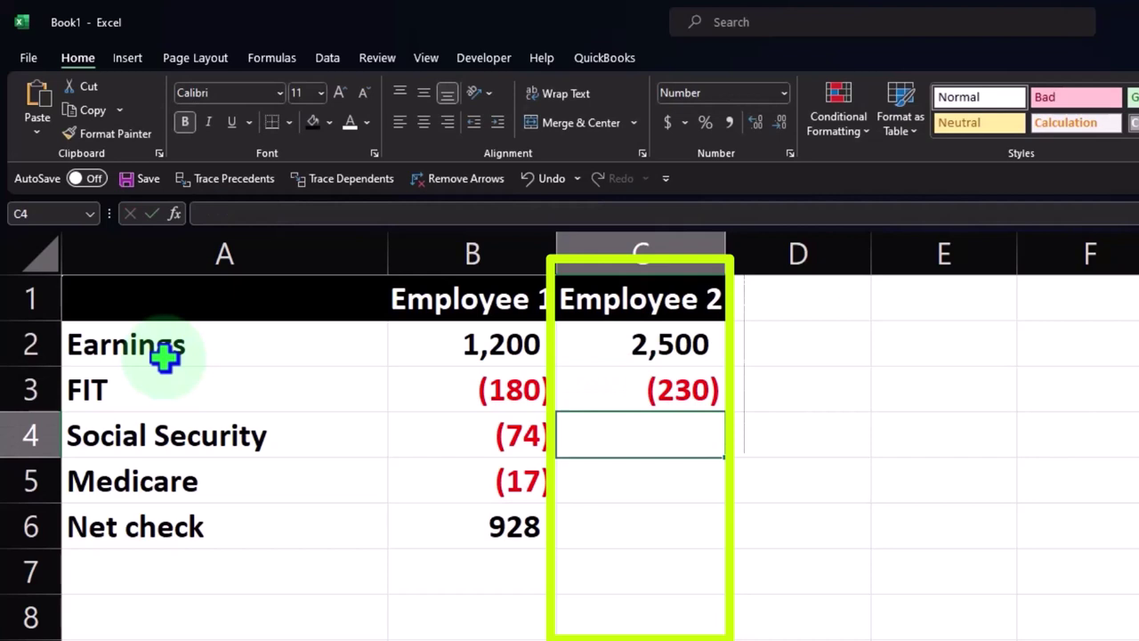
- Calculate Employee 2's Social Security in C4 with the formula -C2*.062
type("-")
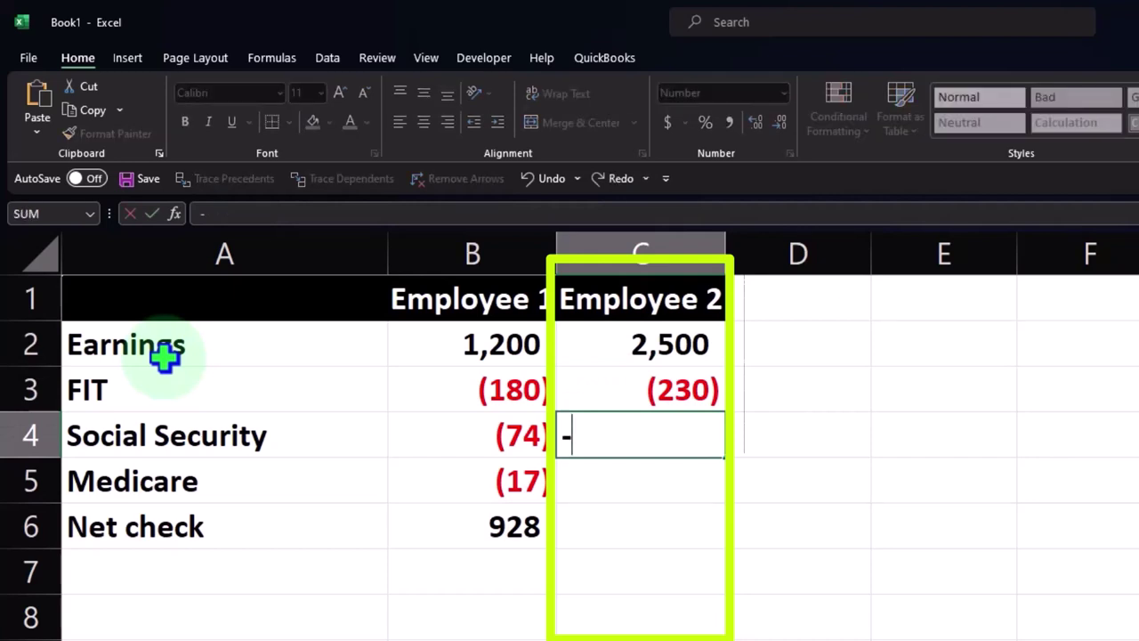
key("Up")
key("Up")
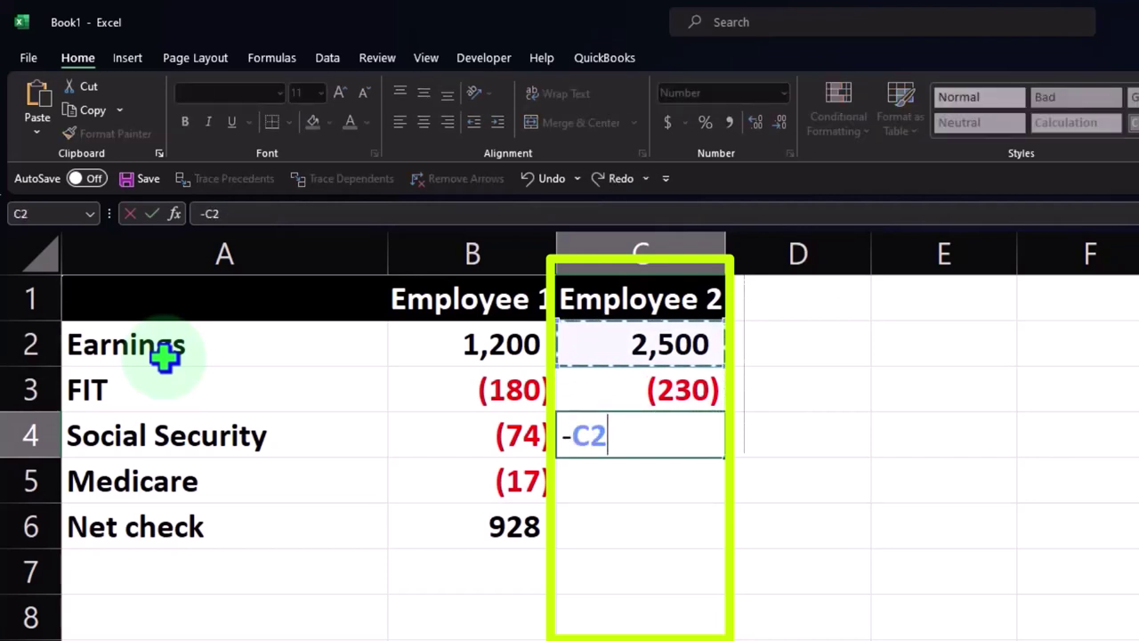
type("*.062")
key("Return")
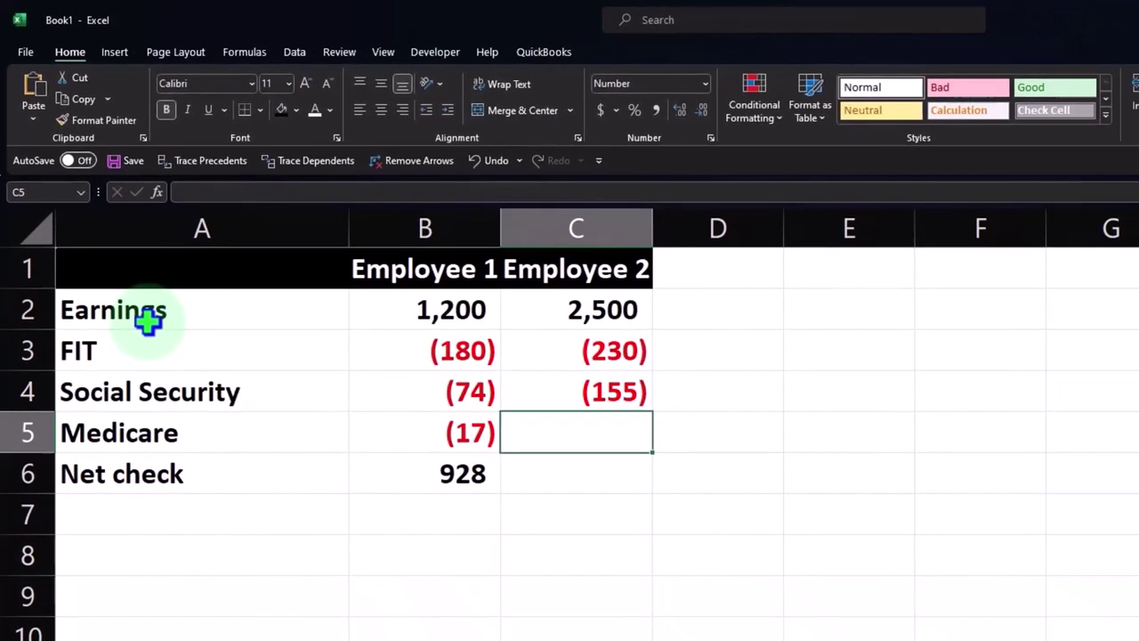
- Calculate Employee 2's Medicare in C5 with the formula -C2*.0145
type("-")
key("Up")
key("Up")
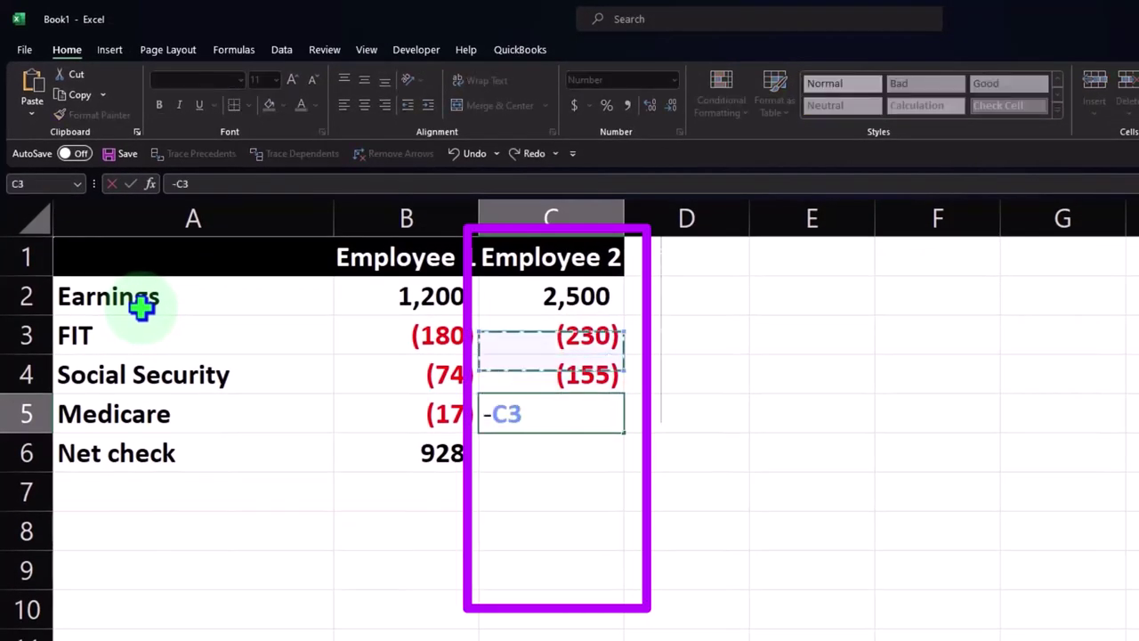
key("Up")
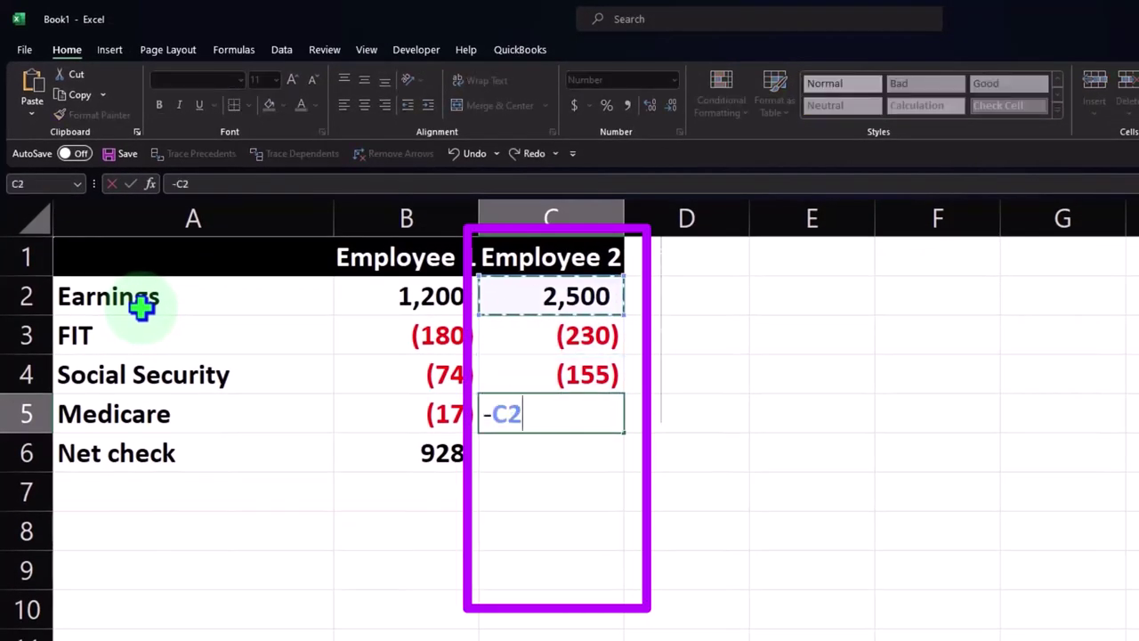
type("*.0145")
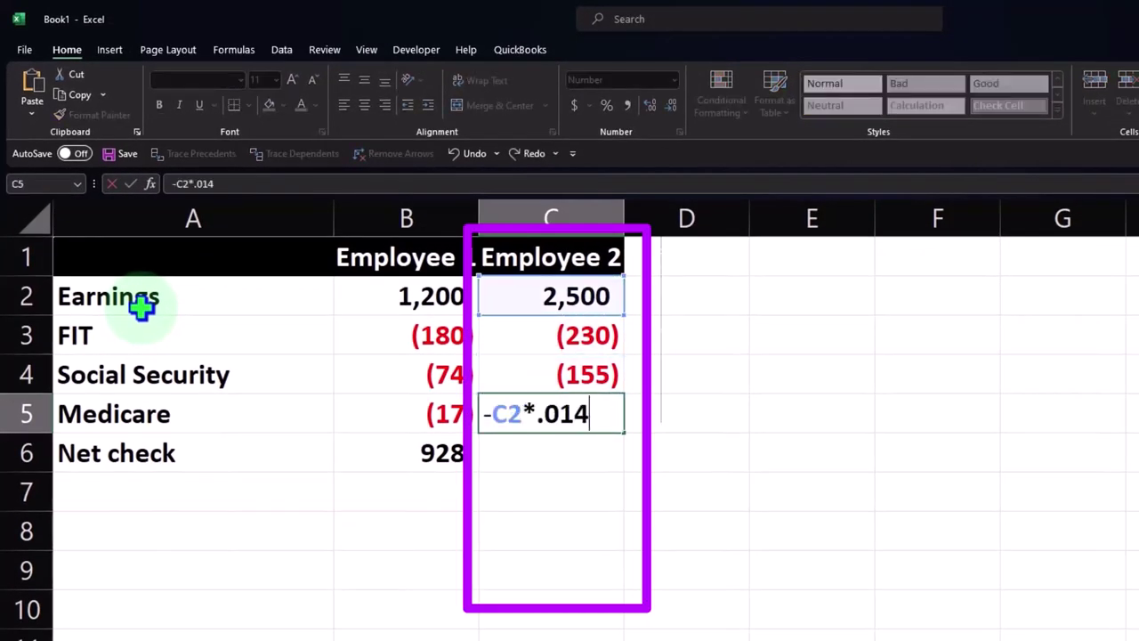
key("Return")
- Calculate Employee 2's net check in C6 by summing the earnings and deductions in C2:C5
type("=sum(")
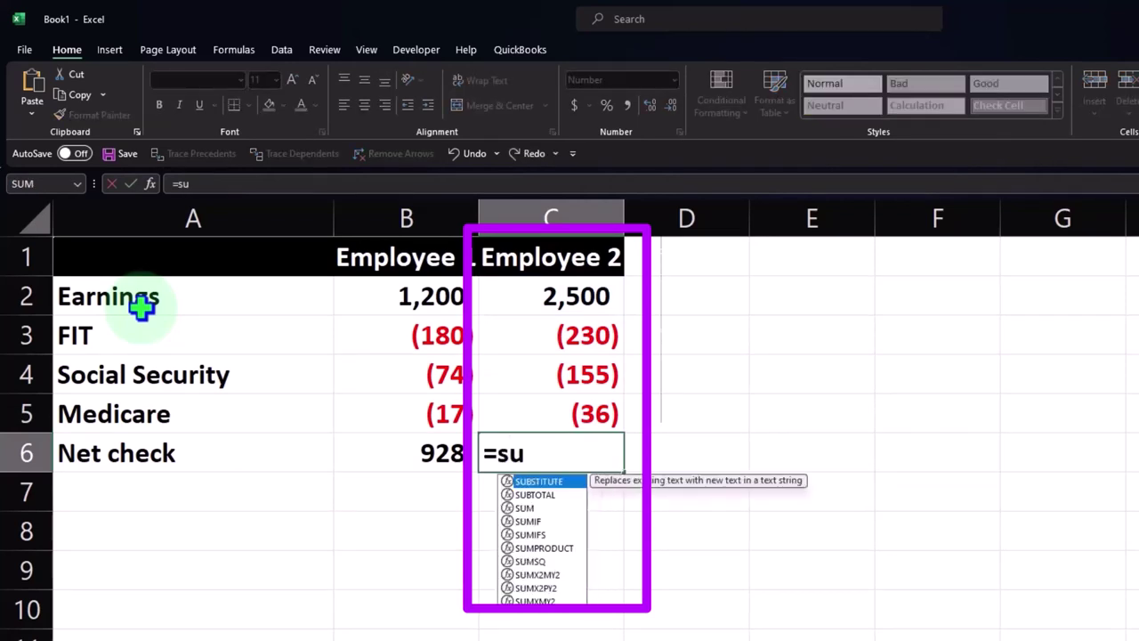
key("Up")
key("shift+Up")
key("shift+Up")
key("shift+Up")
key("Return")
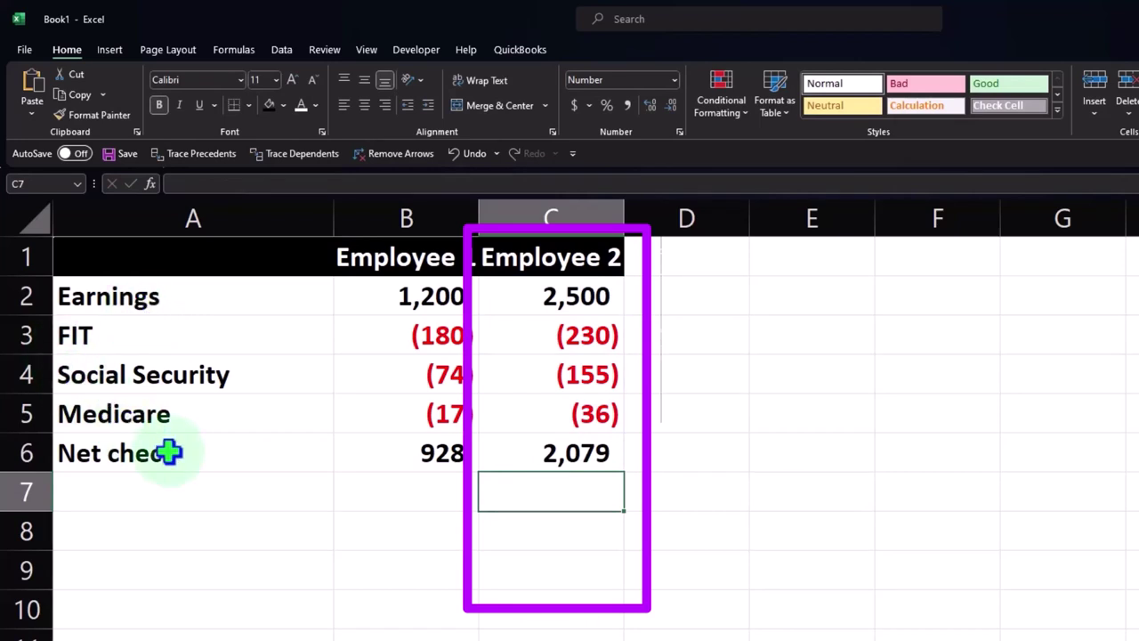
- Review Employee 1's net check formula in B6, the earnings in B2 and the deductions in B3:B5
left_click(383, 455)
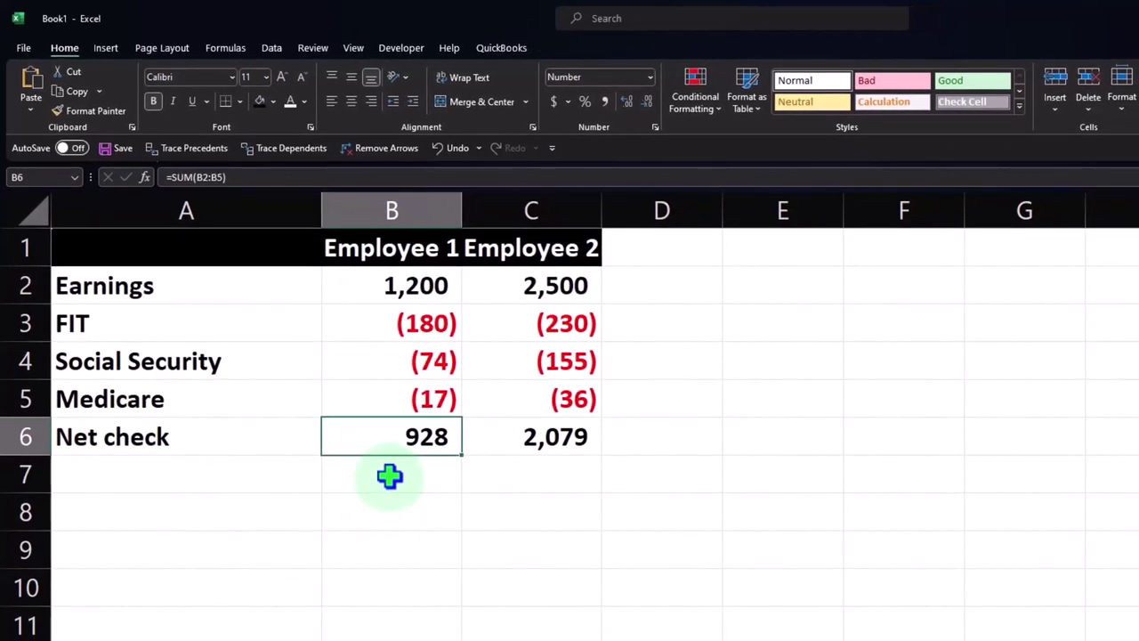
left_click(373, 288)
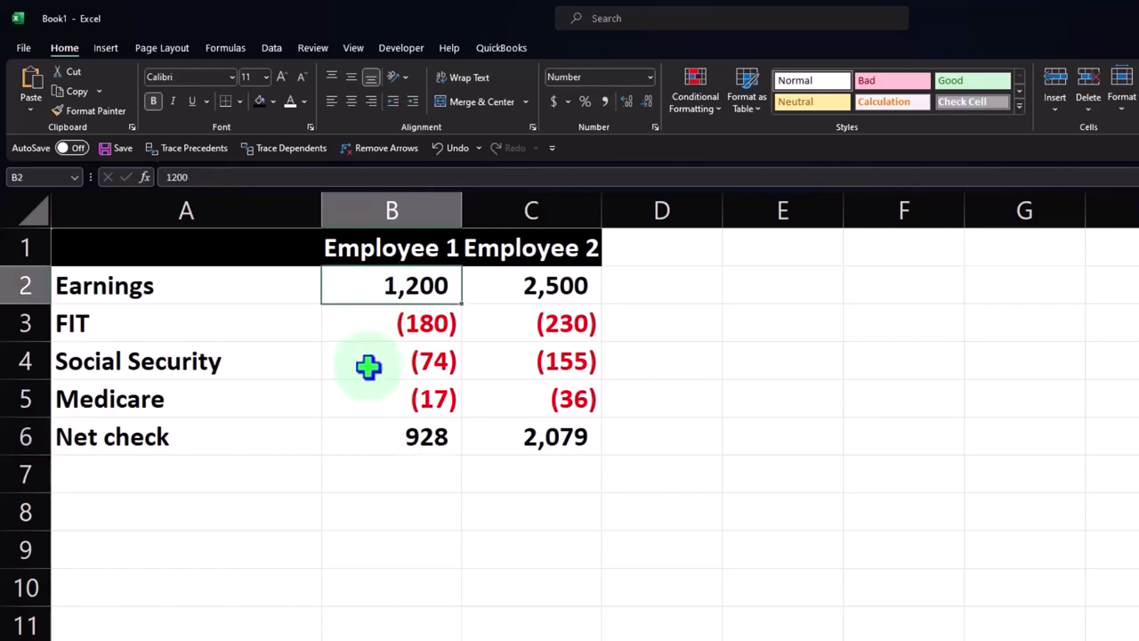
left_click_drag(378, 317, 376, 394)
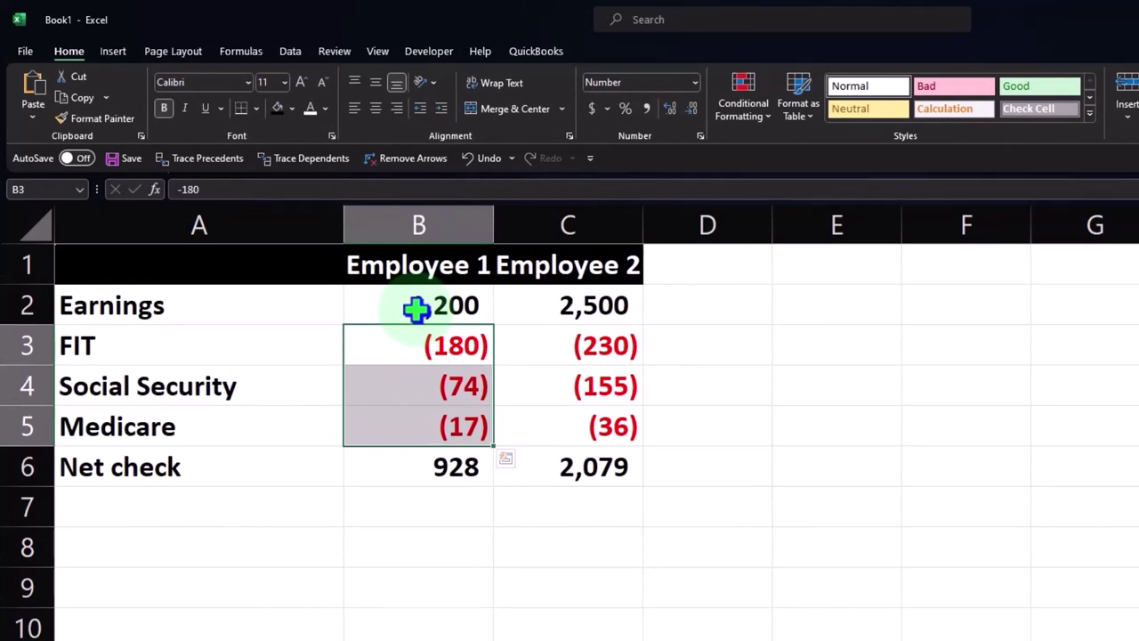
- Add the column heading Total in D1 beside Employee 2
key("Right")
key("Right")
key("Up")
key("Up")
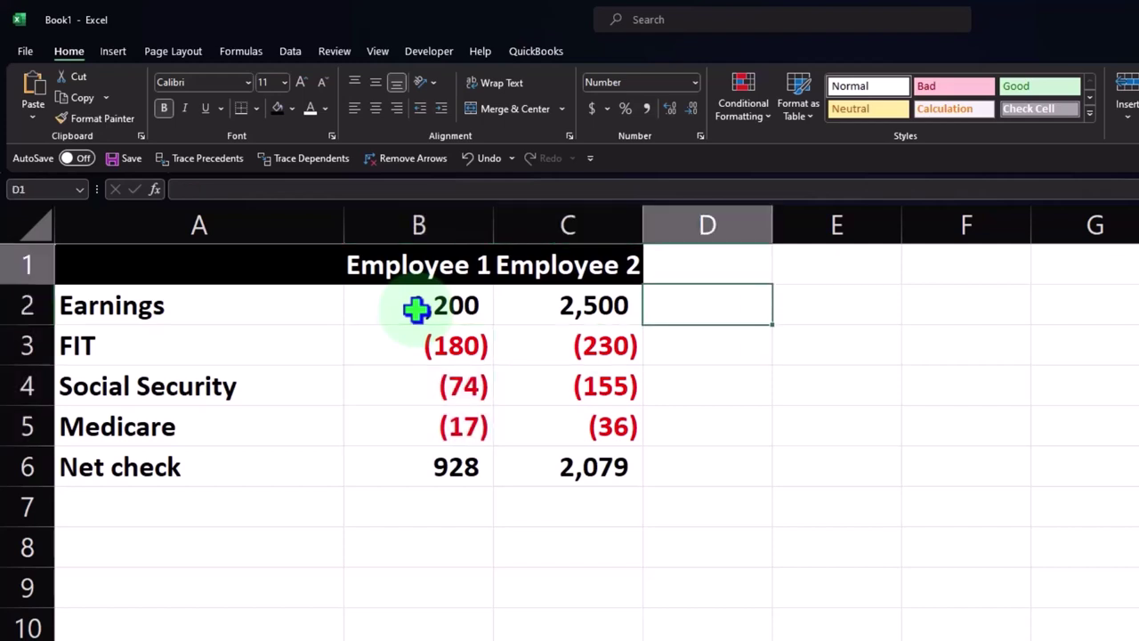
type("Total")
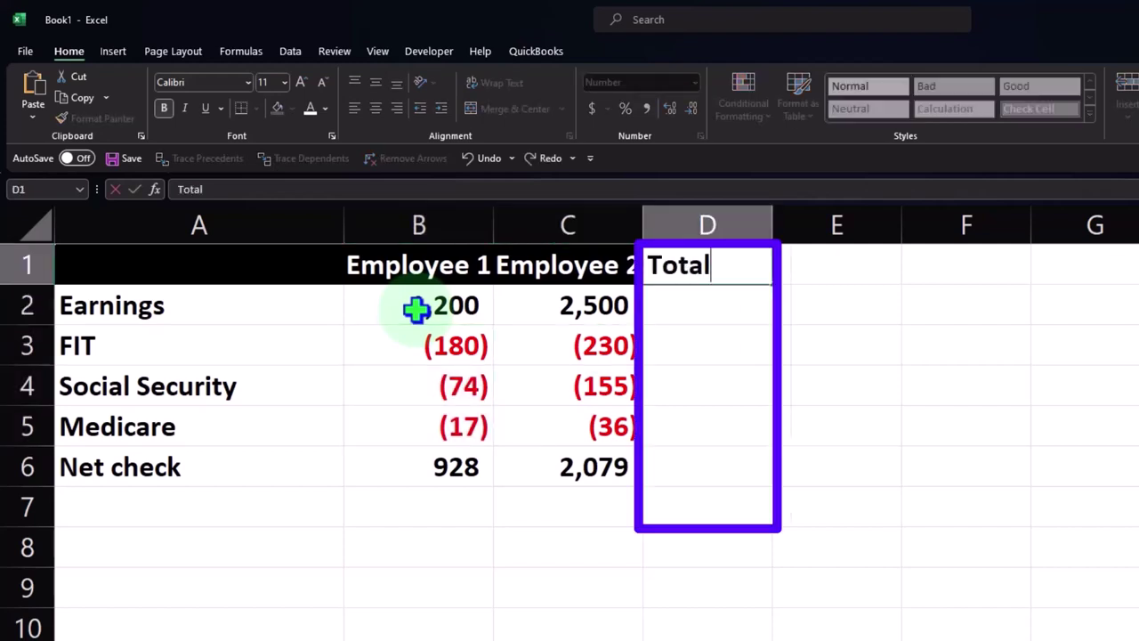
key("Return")
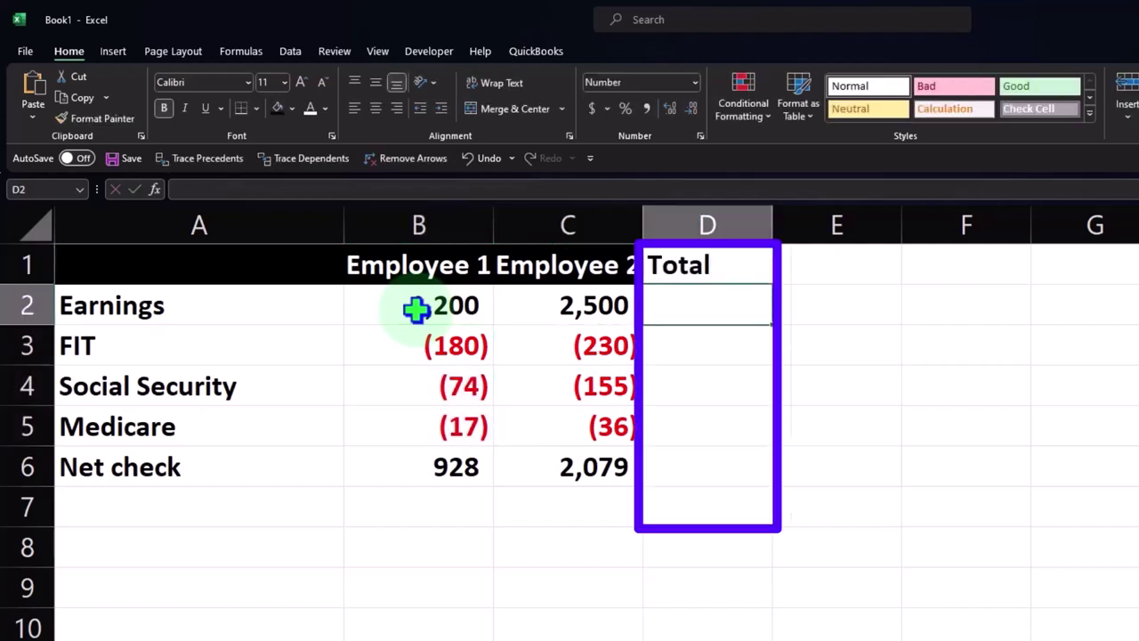
- Total both employees' earnings in D2 with a SUM of B2:C2
type("=sum(")
key("Left")
key("shift+Left")
key("Return")
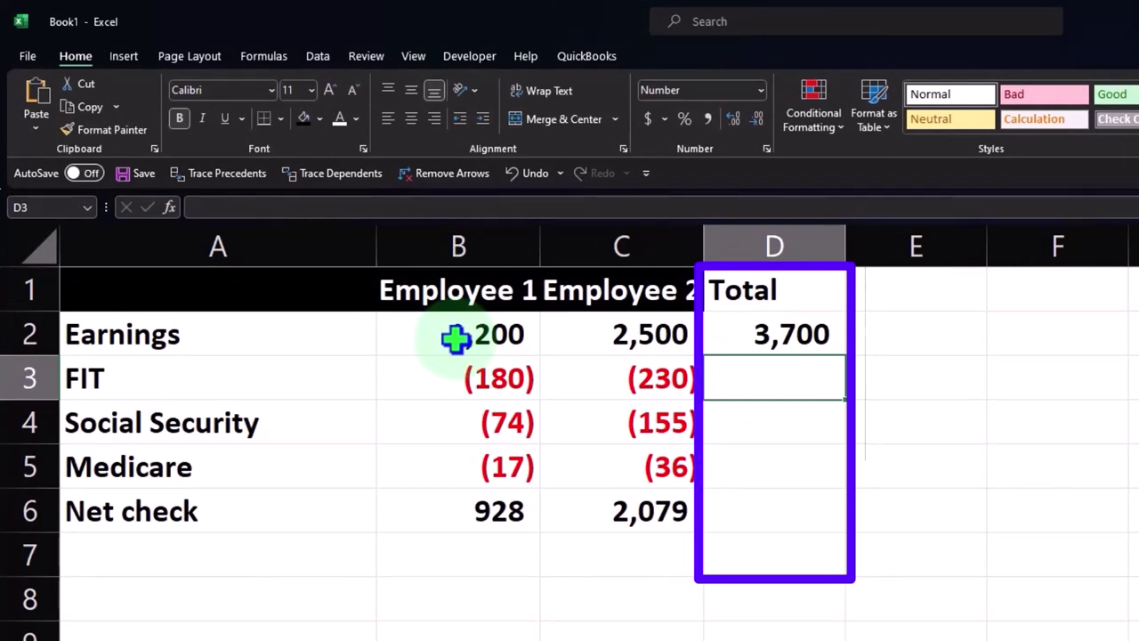
- Total both employees' FIT in D3 with a SUM of B3:C3 and copy the formula down through D5
type("=sum(")
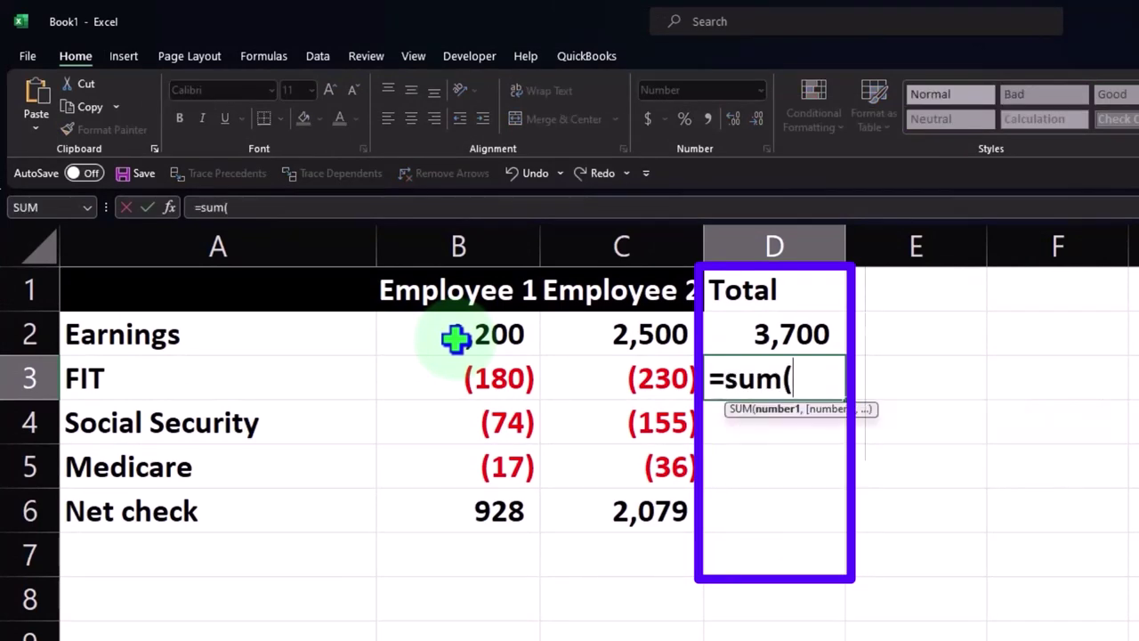
key("Left")
key("shift+Left")
key("Return")
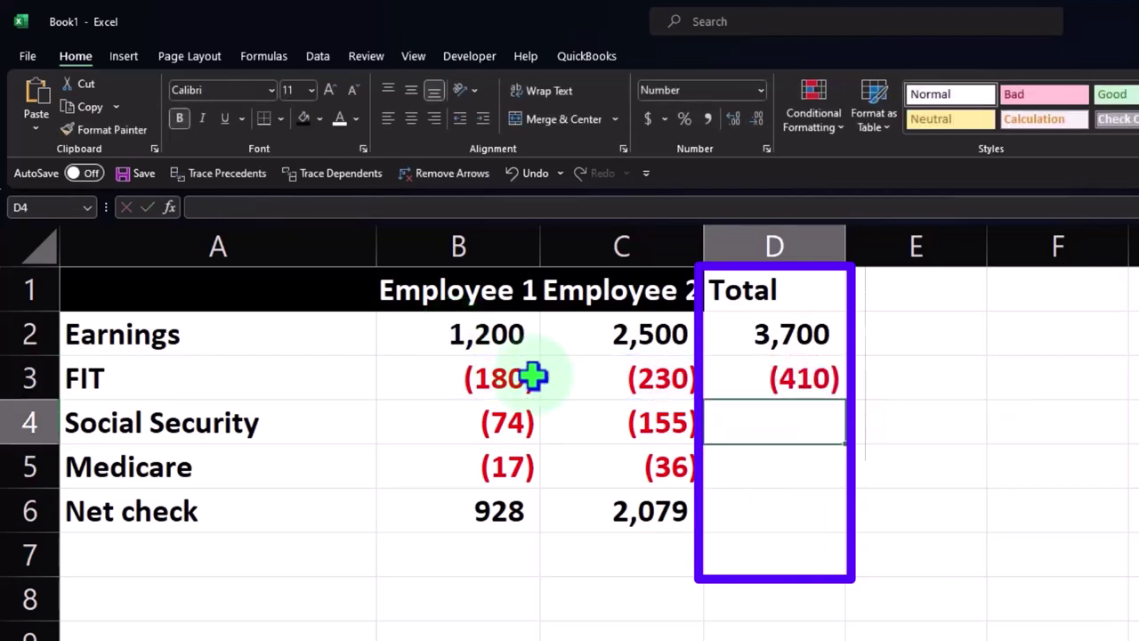
left_click(836, 394)
left_click_drag(838, 397, 852, 489)
- Calculate the total net check in D6 by summing D2:D5
left_click(803, 514)
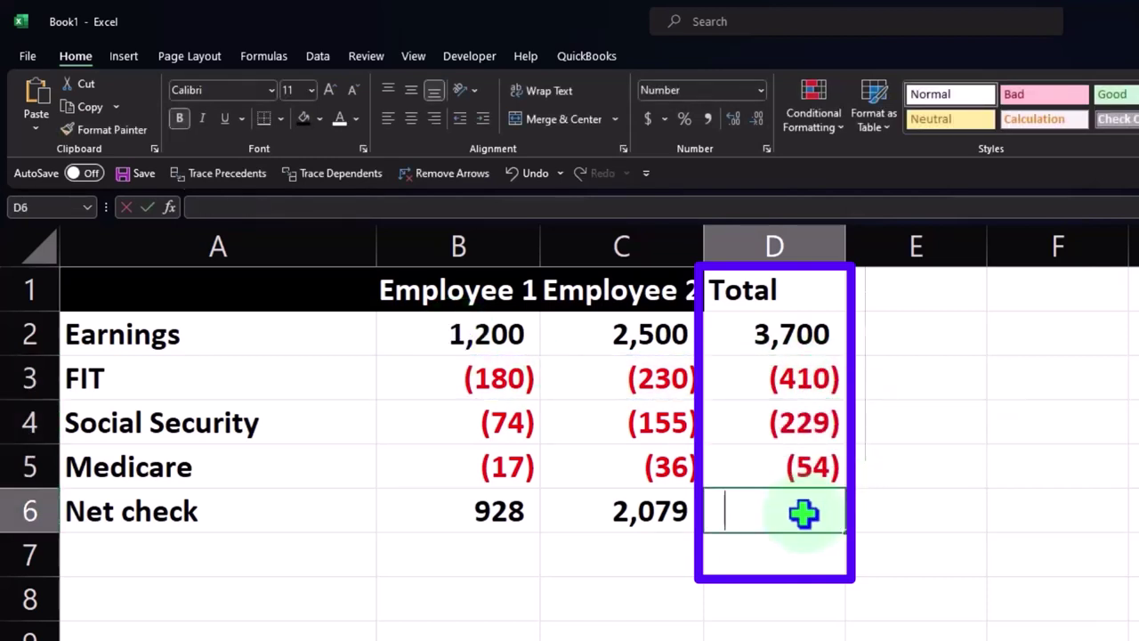
type("=sum(")
key("Up")
key("shift+Up")
key("shift+Up")
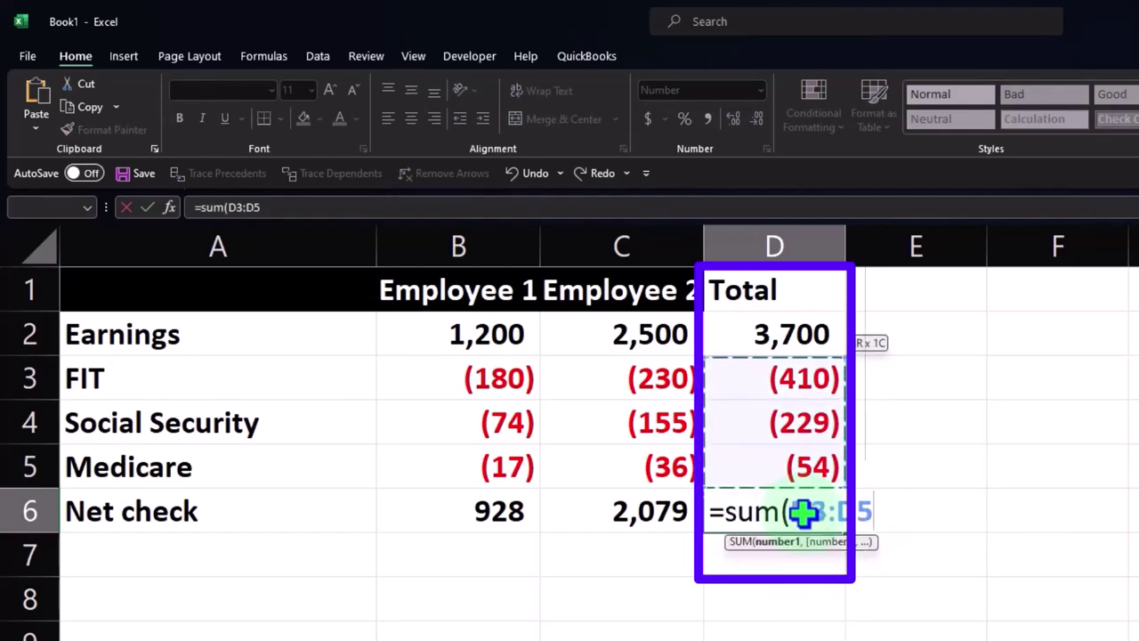
key("Return")
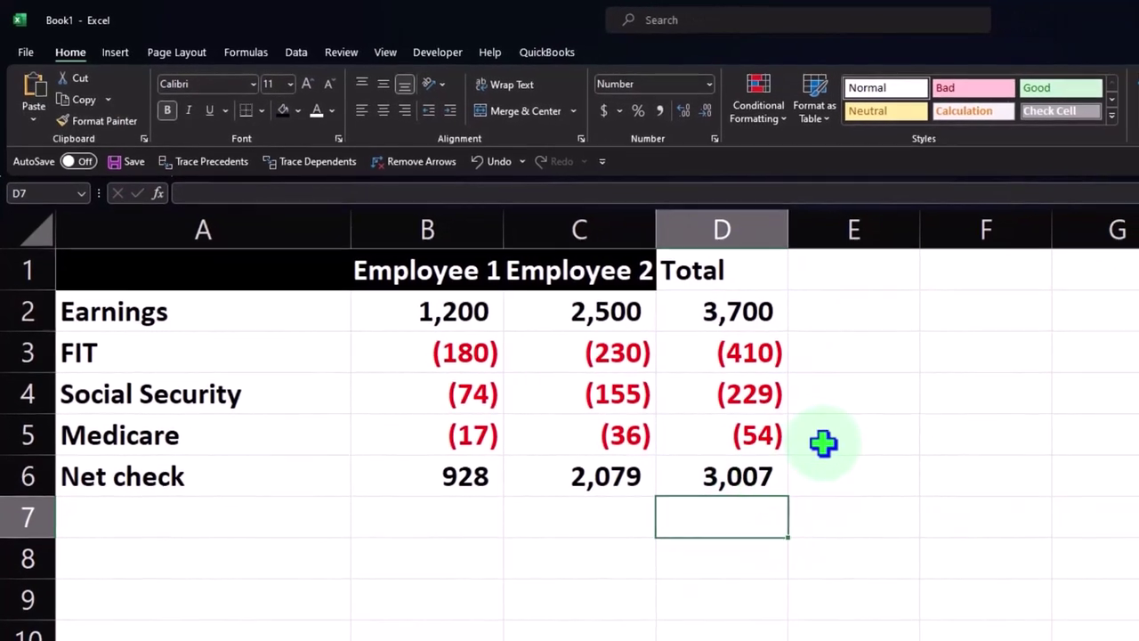
- Carry the total earnings into E2 with a reference to D2
left_click(861, 355)
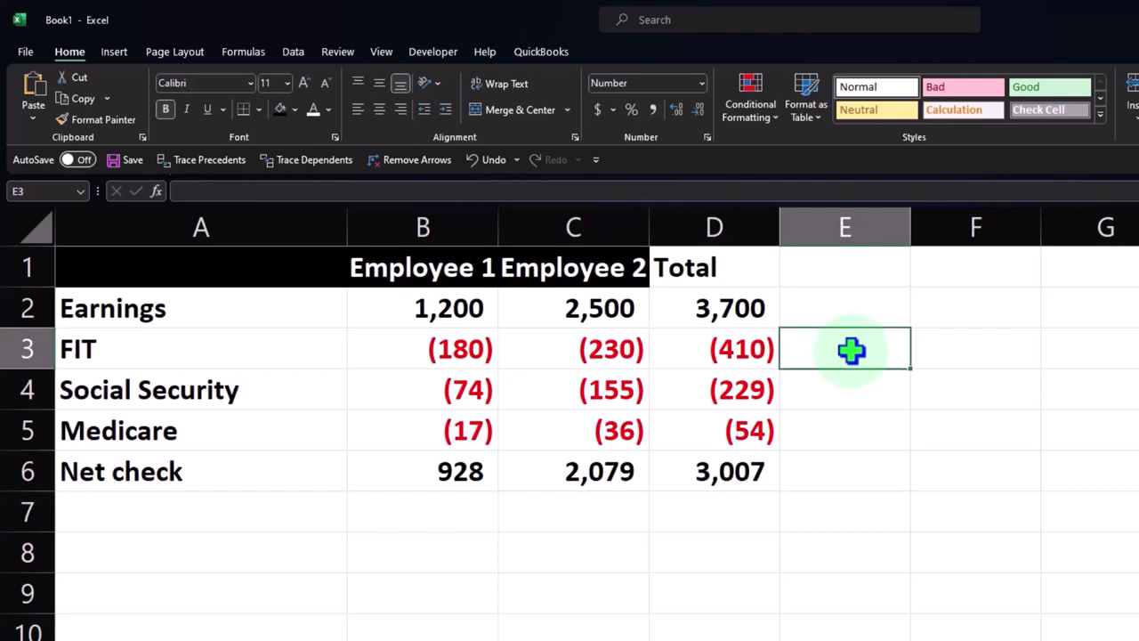
key("Up")
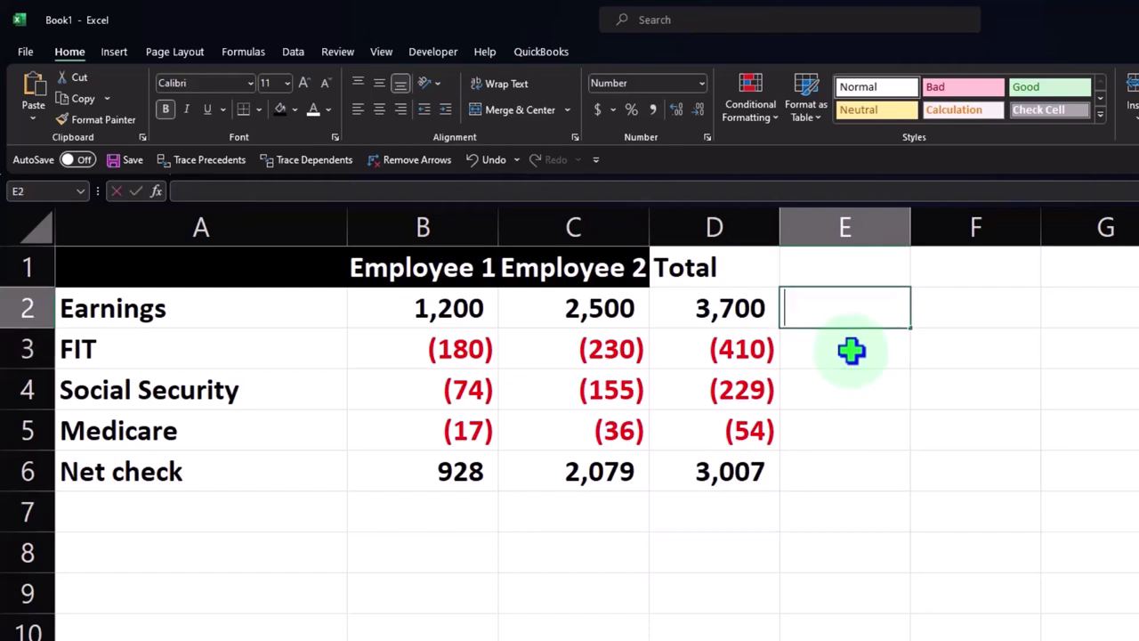
type("+")
key("Left")
key("Return")
- Sum both employees' FIT, B3:C3, in E3
key("F2")
type("+sum(")
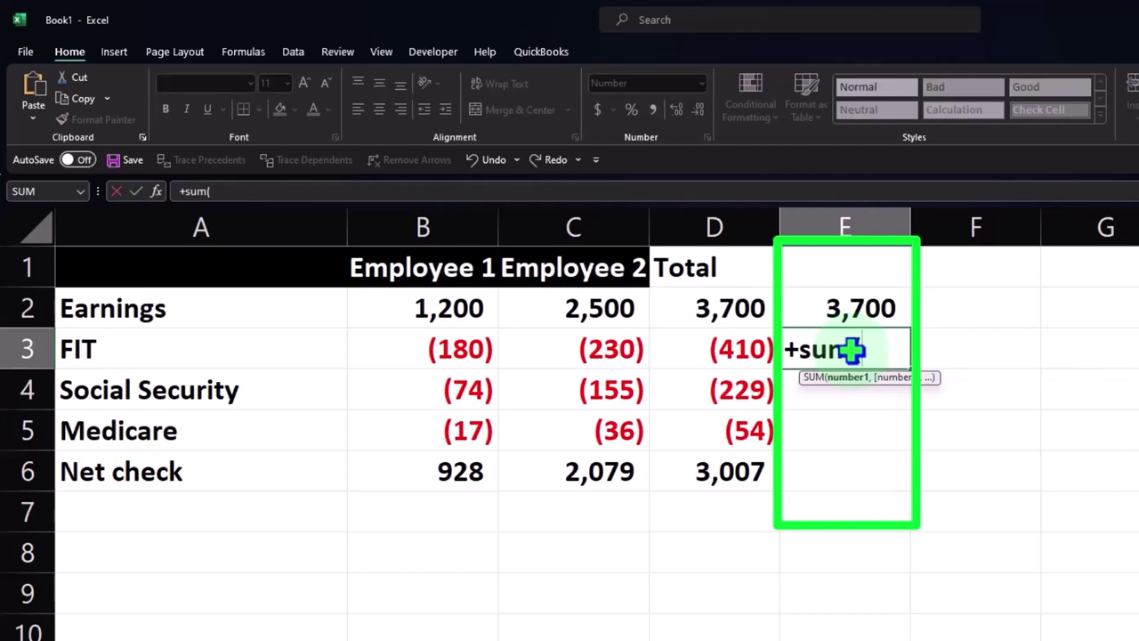
key("Left")
key("Left")
key("shift+Left")
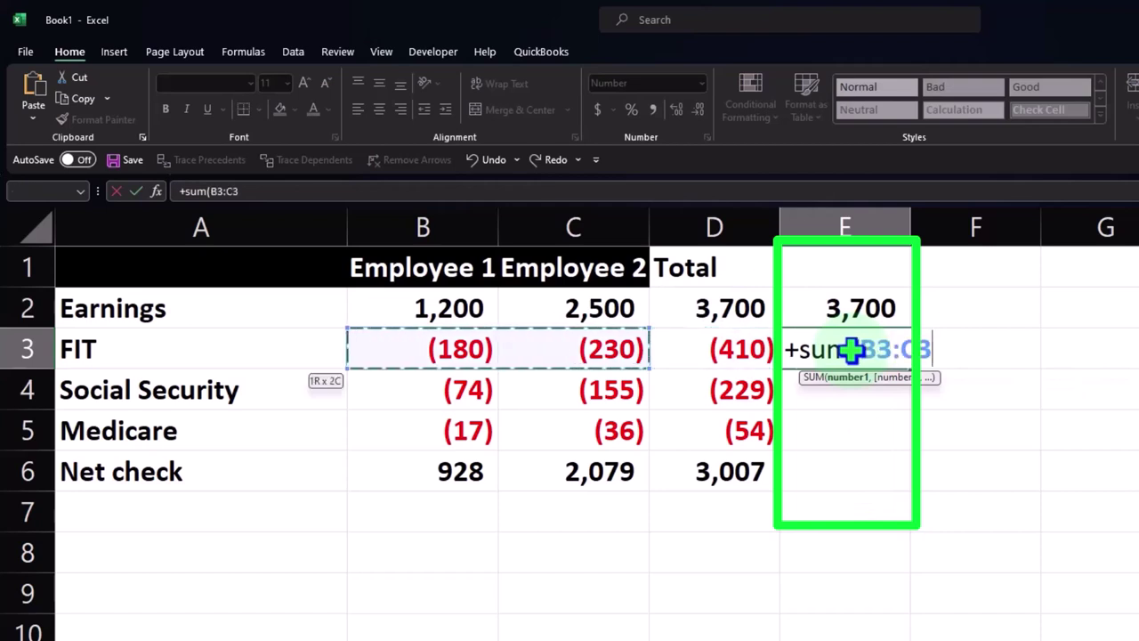
key("Return")
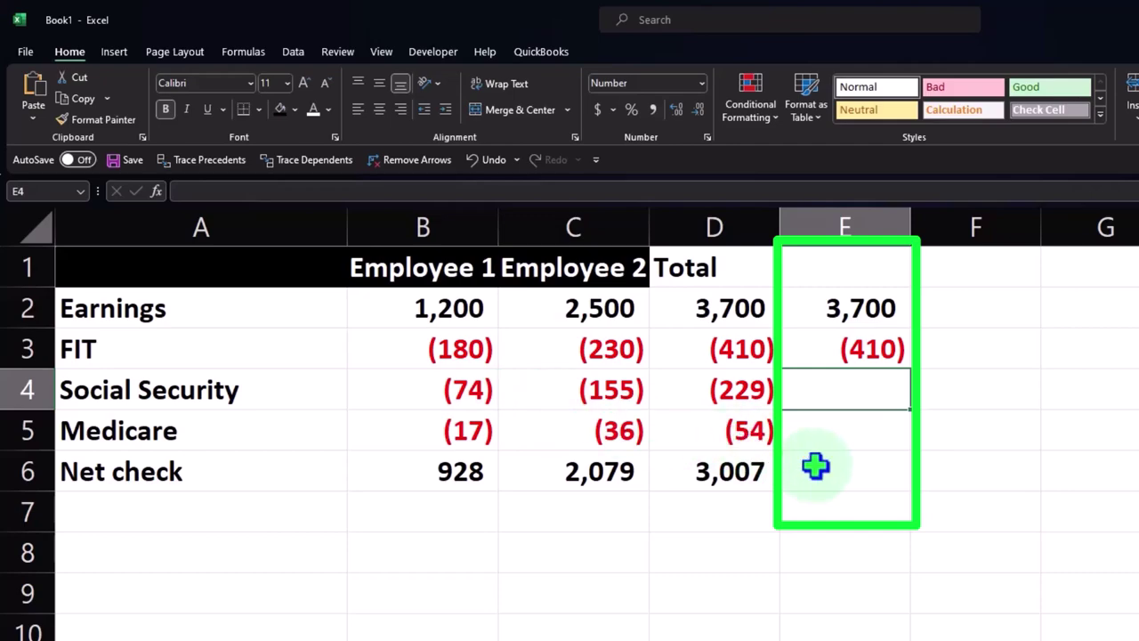
- Recalculate total Social Security in E4 with the formula -E2*.062
type("-")
key("Up")
key("Up")
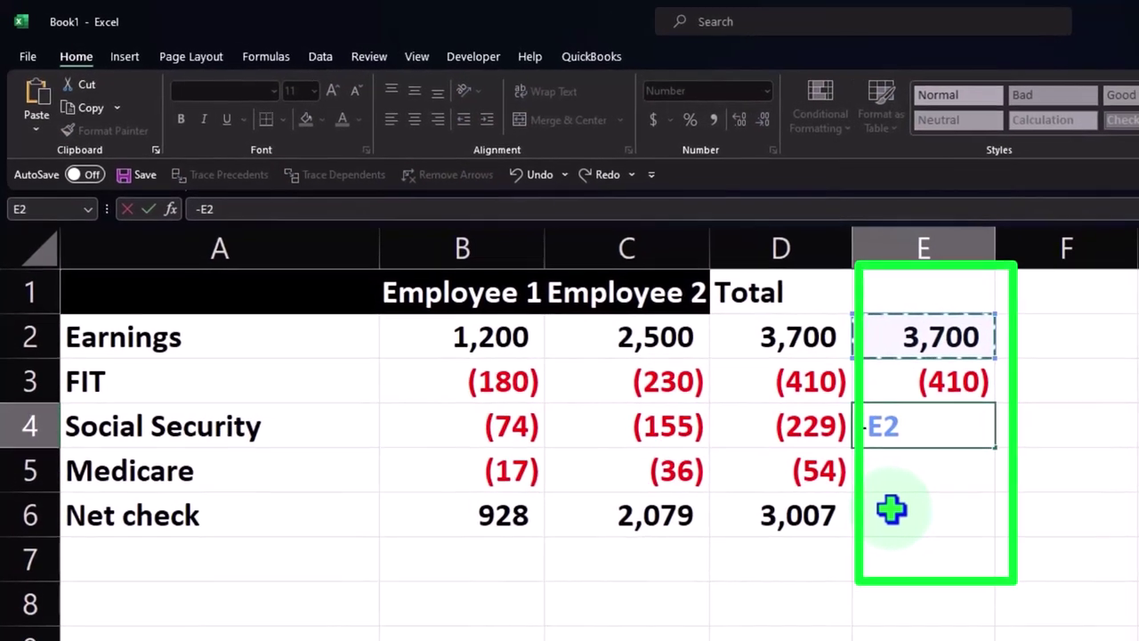
type("*.0")
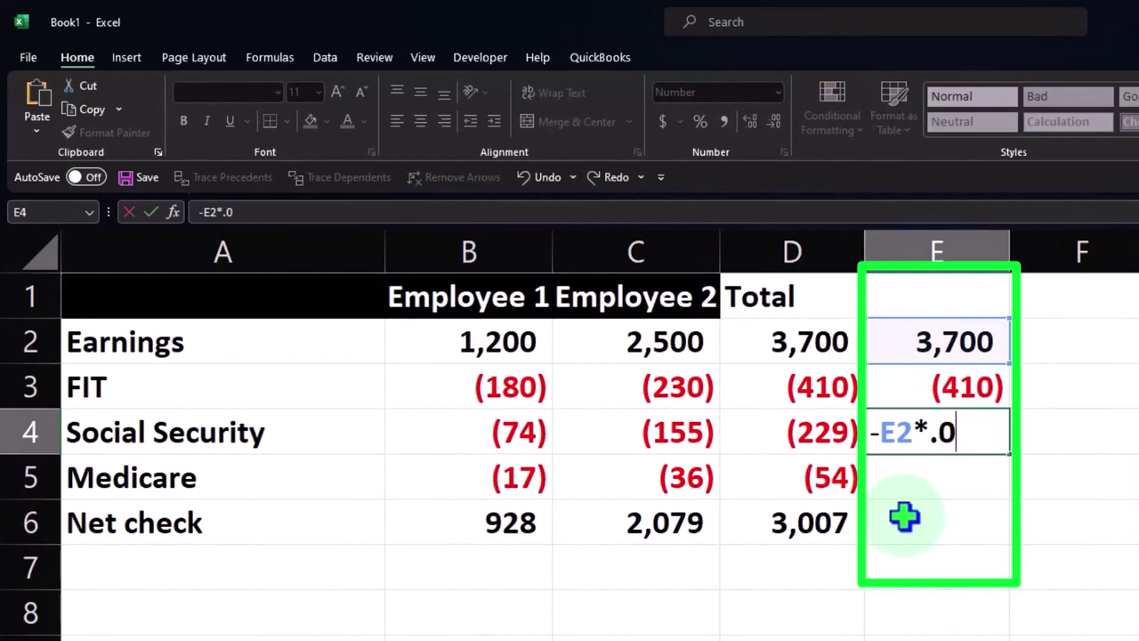
type("6")
key("Return")
- Recalculate total Medicare in E5 as E2 times .0145, entered as a negative amount
type("=")
key("Up")
key("Up")
key("Up")
type("*.04")
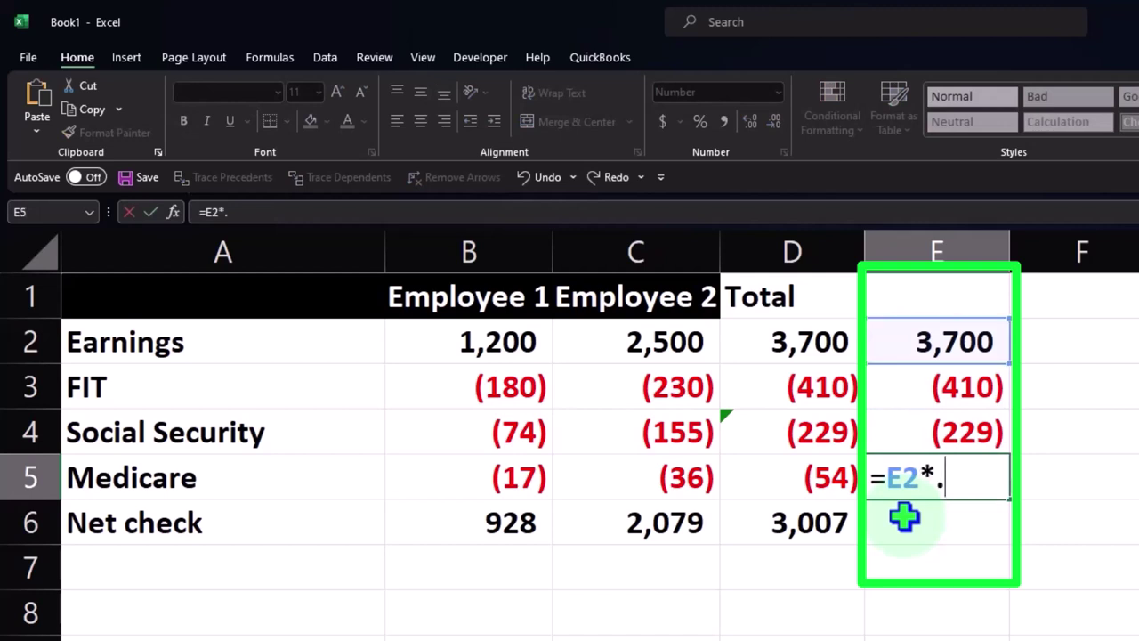
key("BackSpace")
type("14")
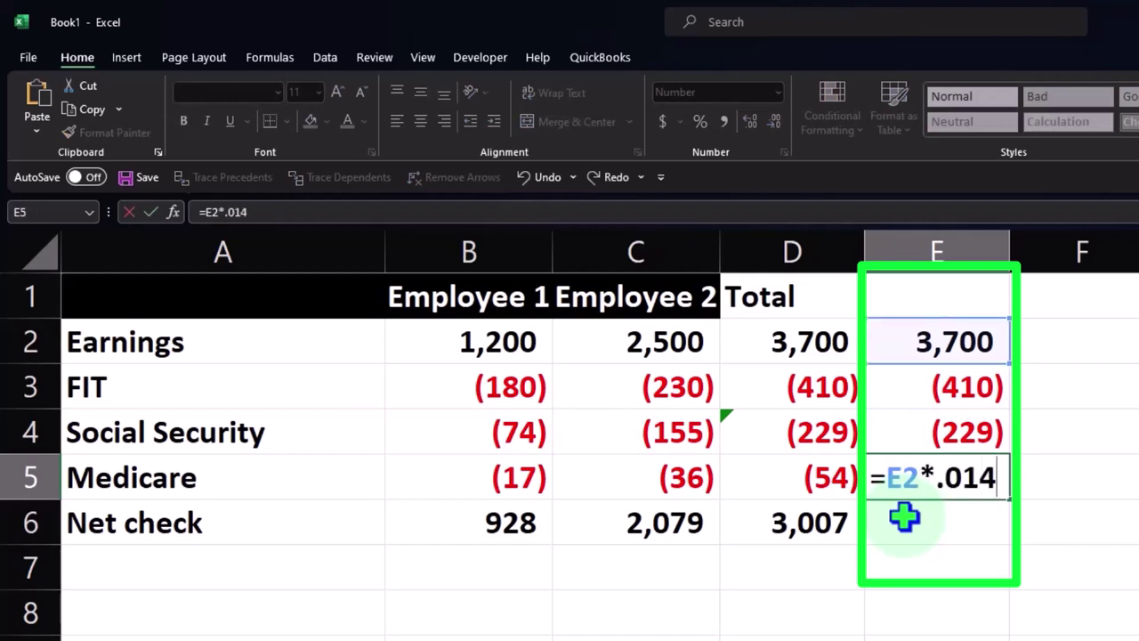
key("Return")
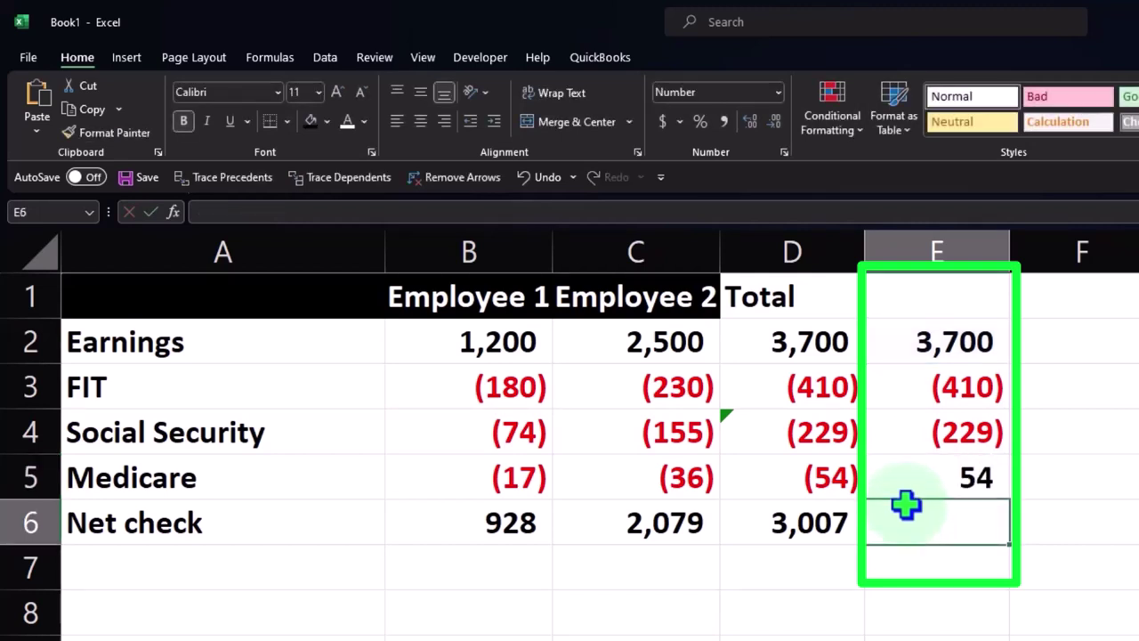
double_click(907, 472)
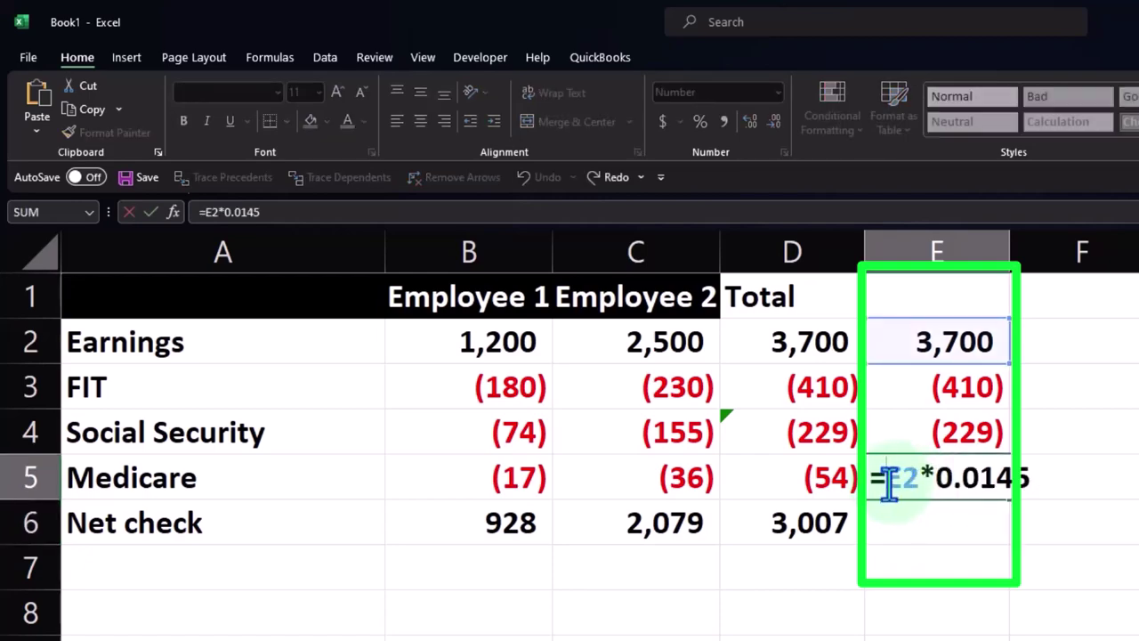
key("Return")
- Calculate the recomputed net check in E6 by summing E2:E5
type("=sum")
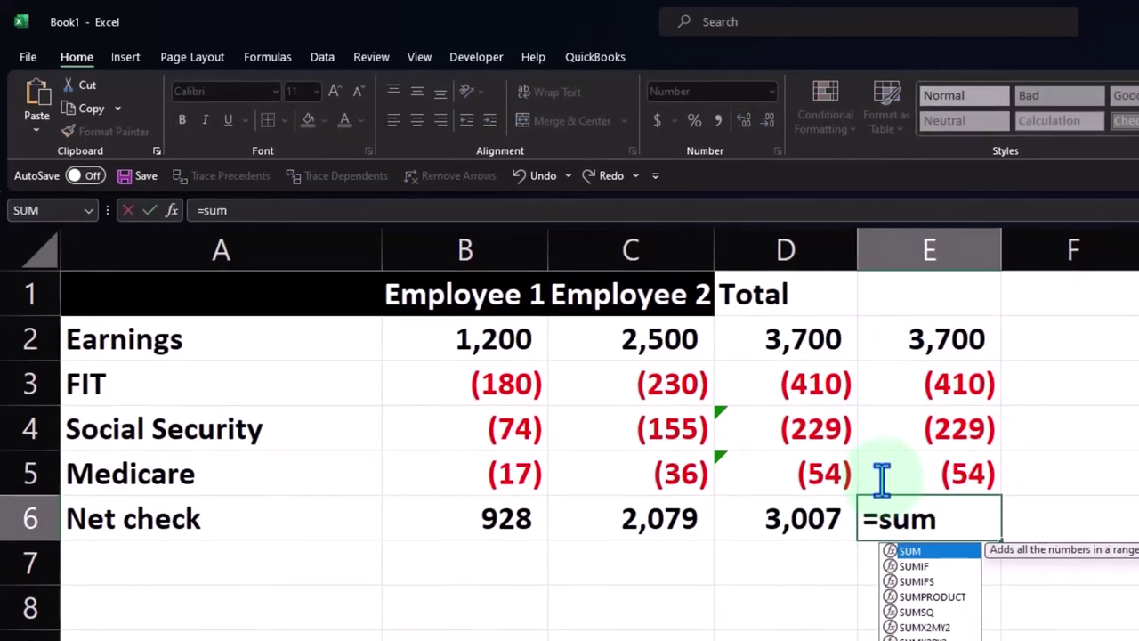
type("(")
key("Up")
key("shift+Up")
key("shift+Up")
key("shift+Up")
key("Return")
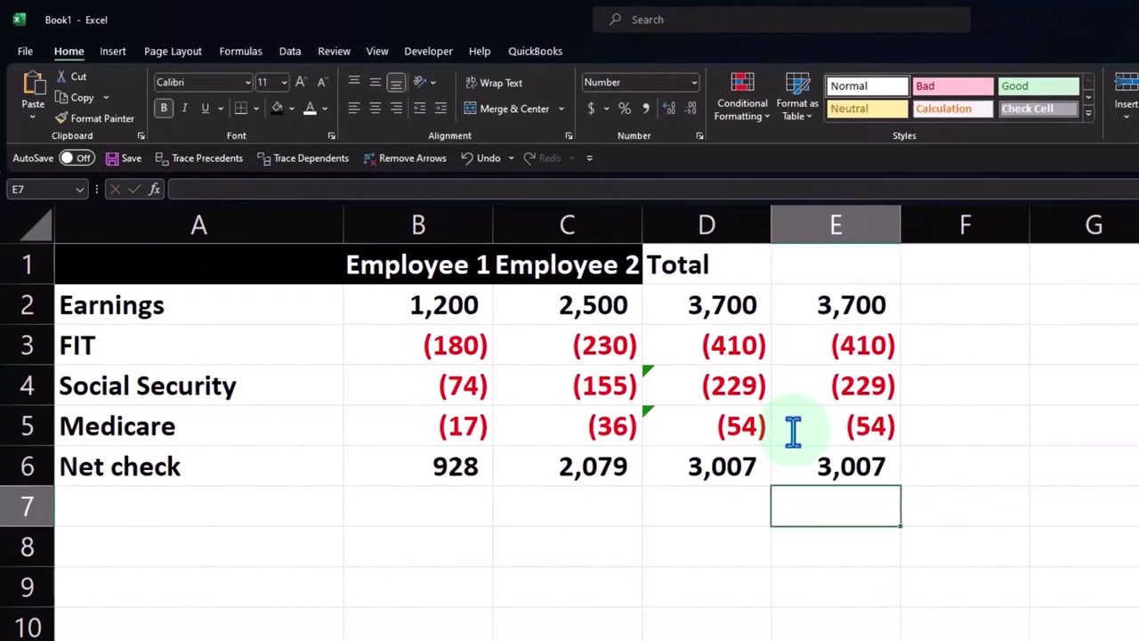
- Enter the column heading Check in E1
key("Up")
key("Up")
key("Up")
key("Up")
key("Up")
key("Up")
type("Check")
key("Return")
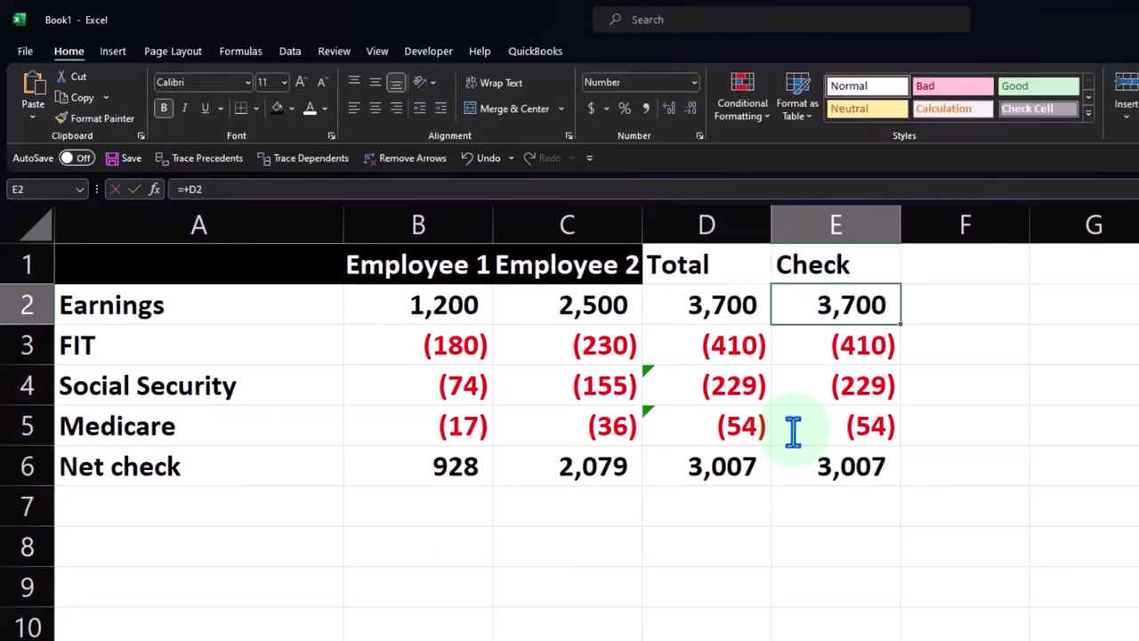
- Set the heading of column E in E1 to Total 2
left_click(798, 267)
type("T")
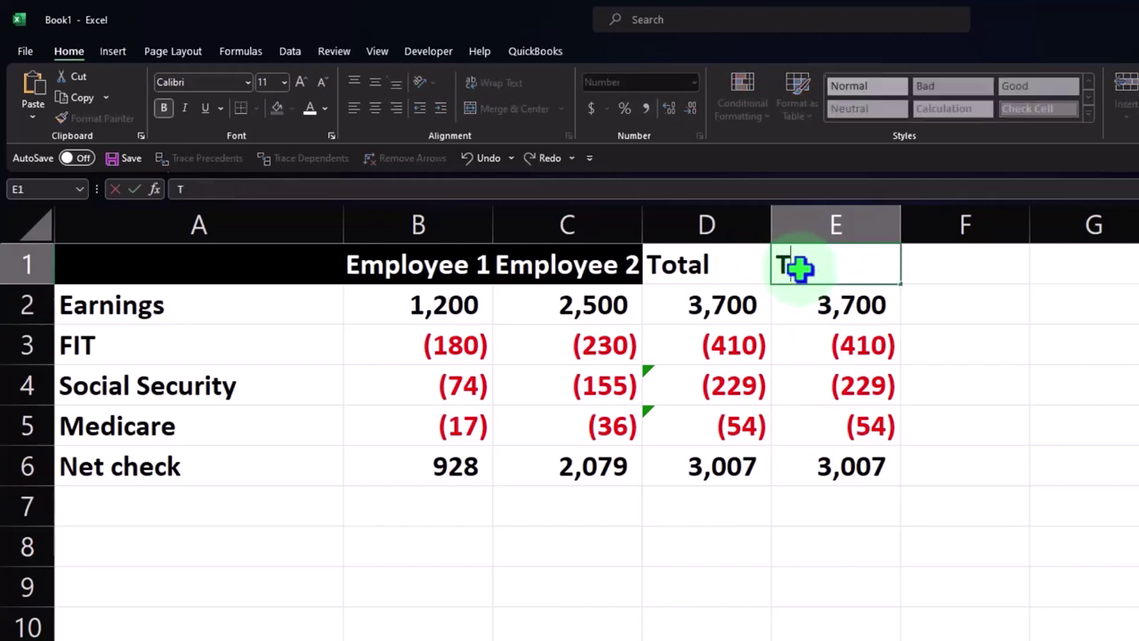
type("otal 2")
key("Return")
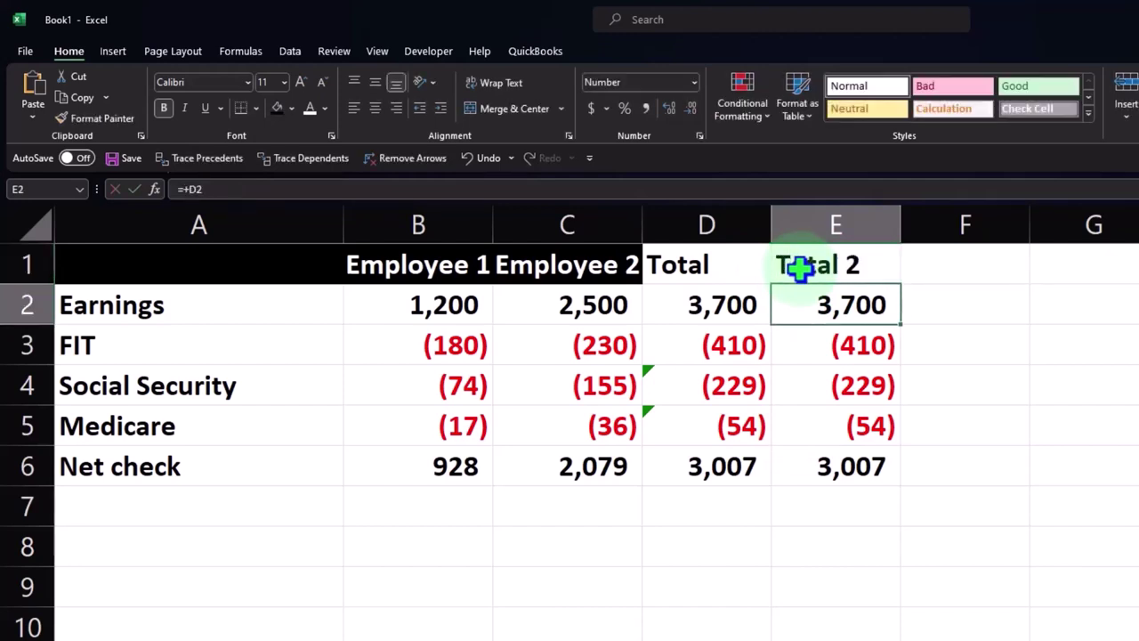
- Format the headings in D1:E1 with black fill, white text and centred alignment
left_click_drag(692, 265, 798, 248)
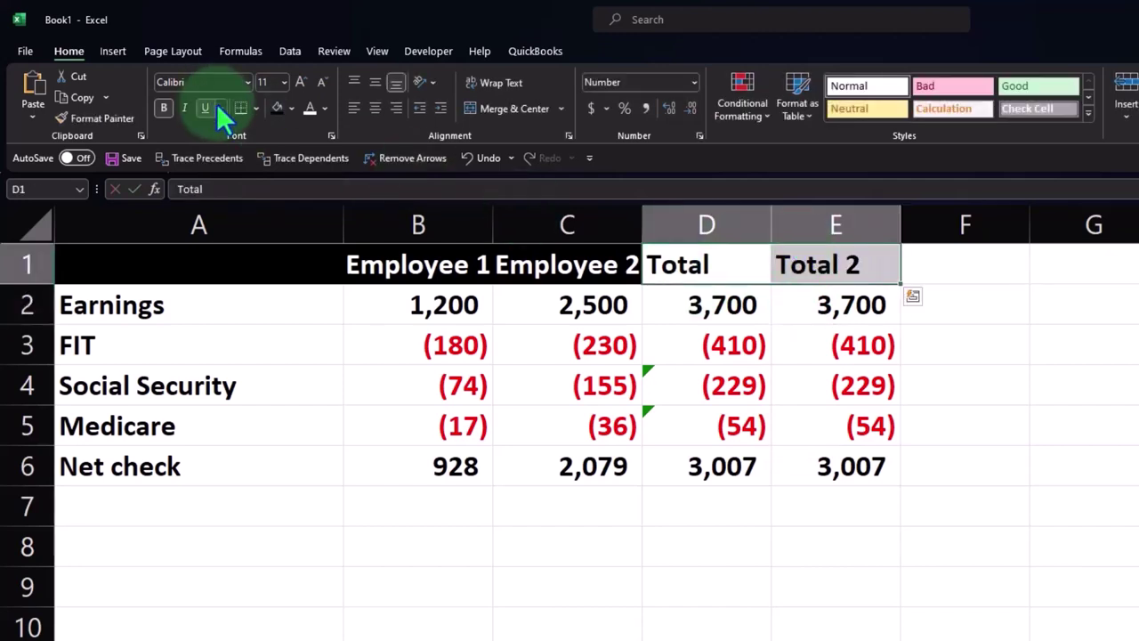
left_click(276, 107)
left_click(309, 107)
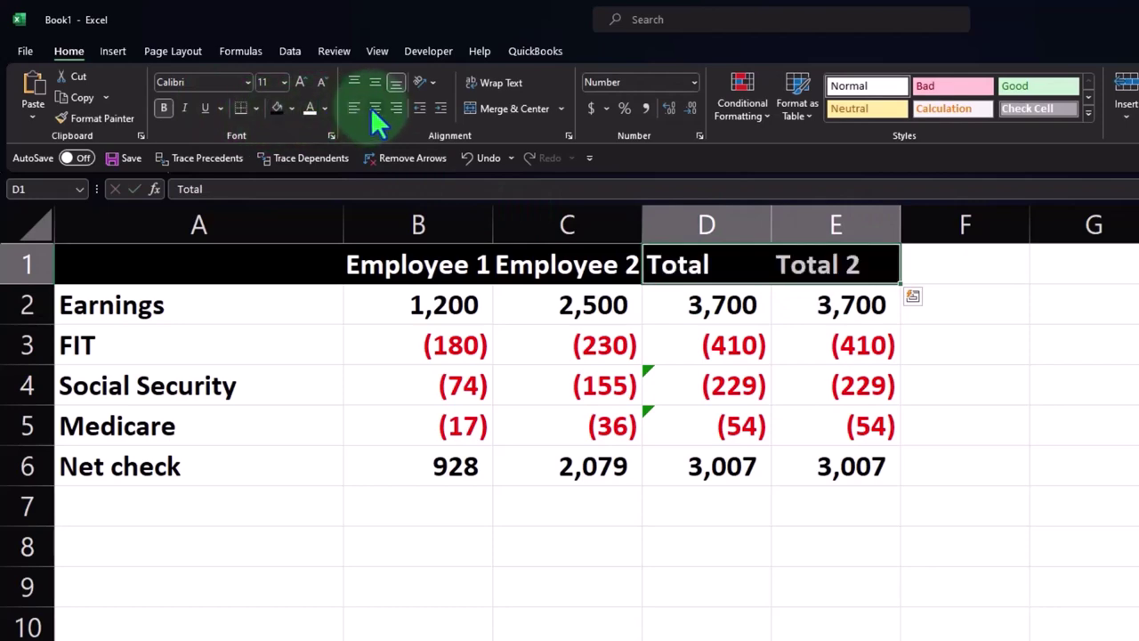
left_click(375, 108)
left_click(418, 544)
- Apply all borders to the payroll data in A2:E6 and make column A slightly narrower
left_click_drag(229, 310, 779, 469)
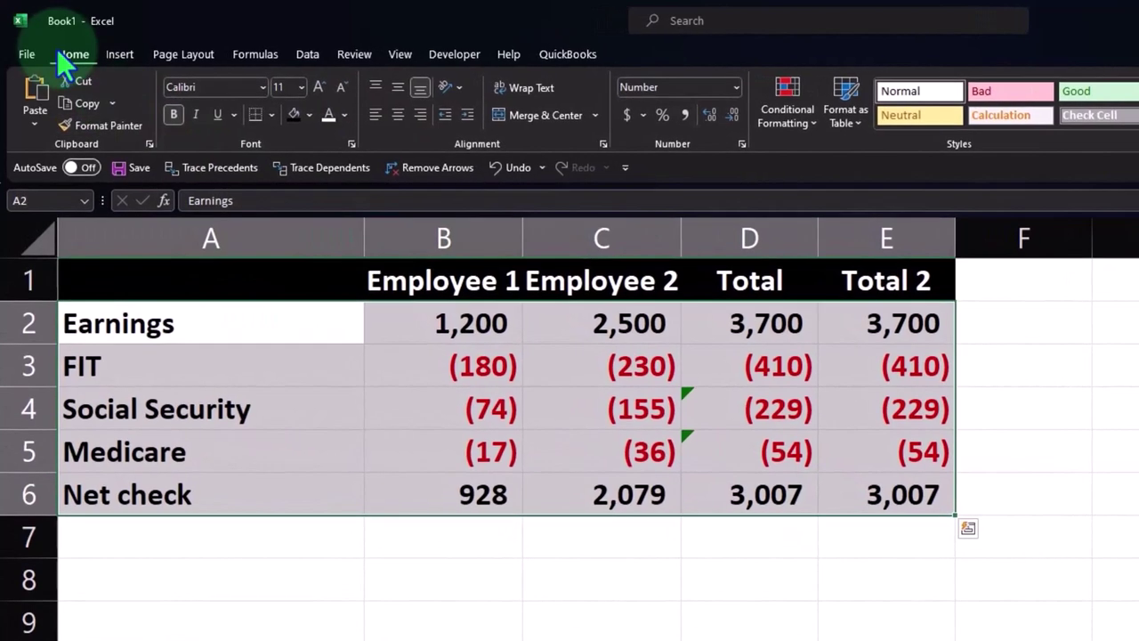
left_click(272, 115)
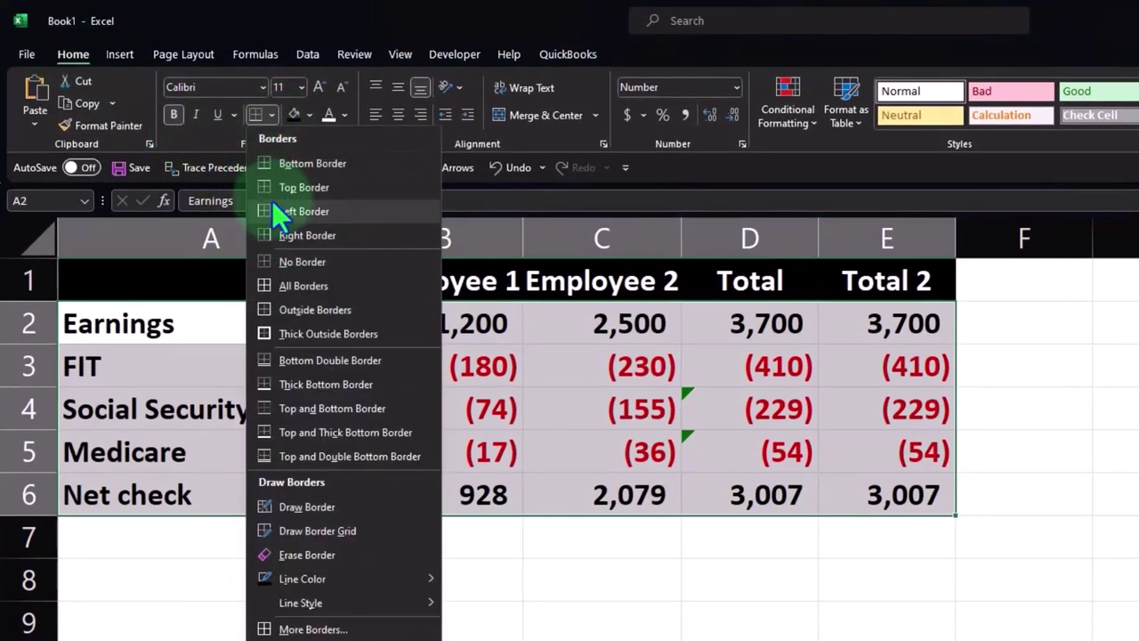
left_click(279, 285)
left_click_drag(389, 570, 392, 534)
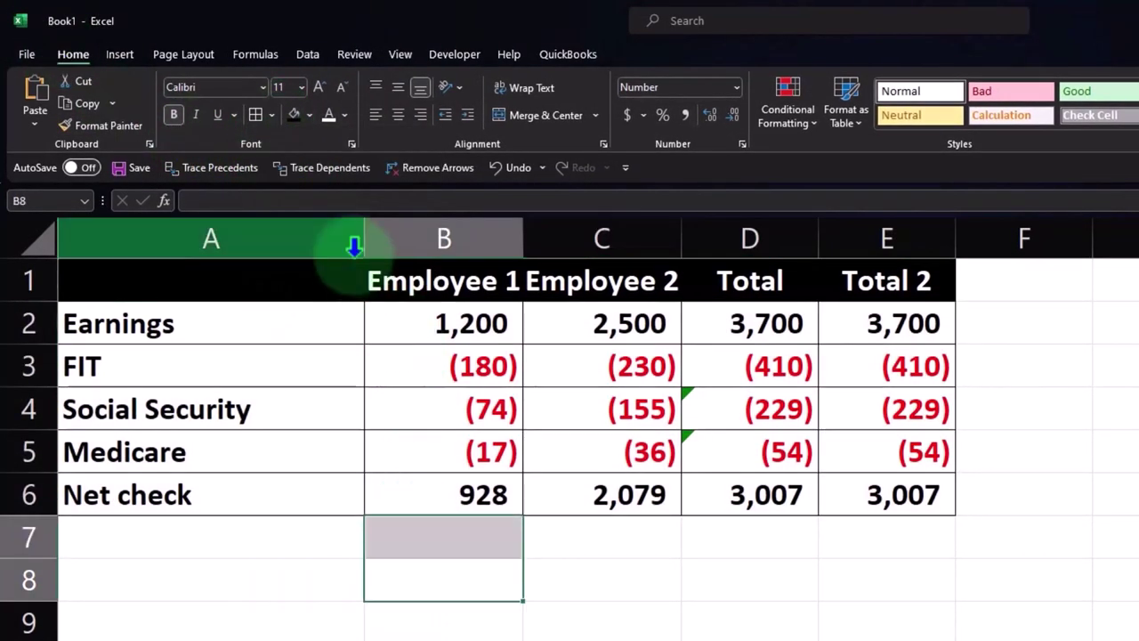
left_click_drag(361, 244, 343, 260)
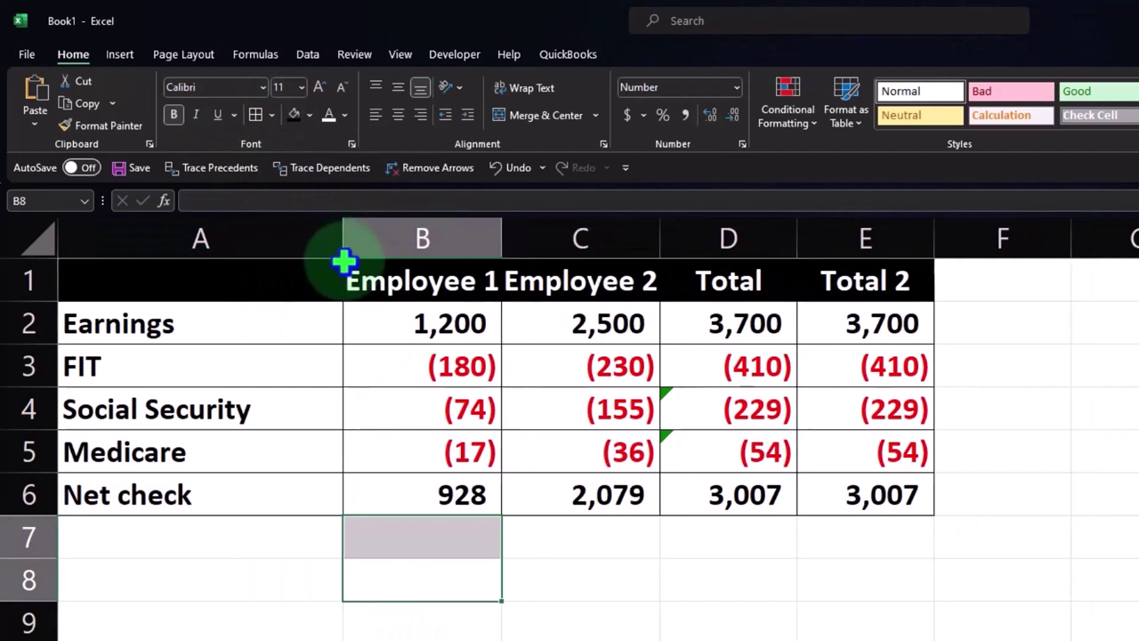
left_click(403, 569)
- Enter the section label "Eployer Taxes" in A8 below the payroll table
left_click(207, 579)
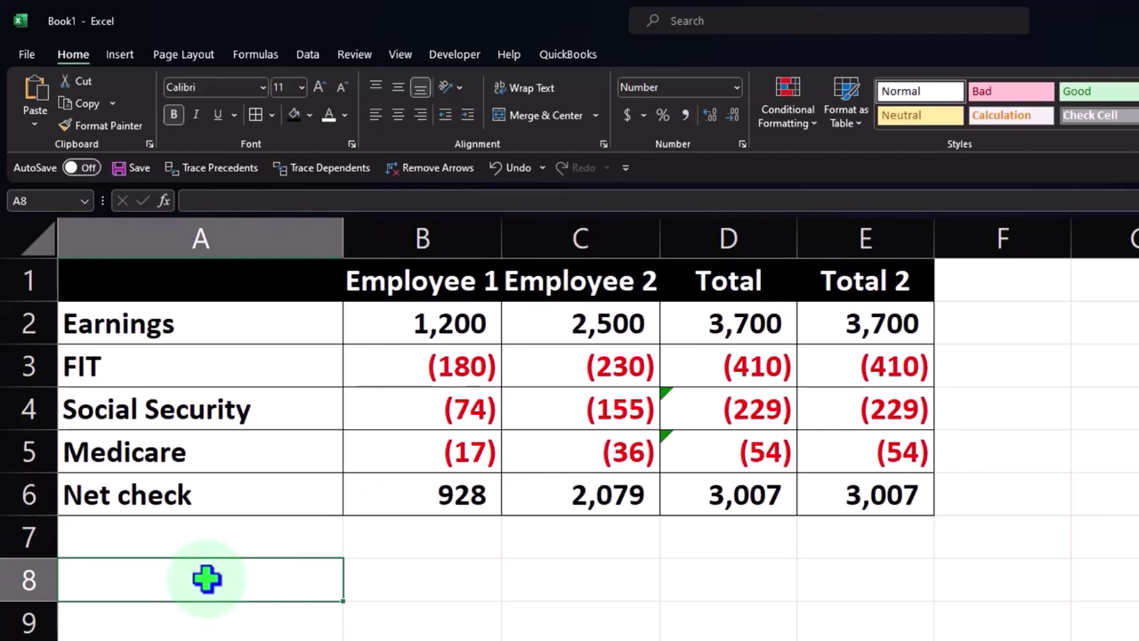
type("Eployer")
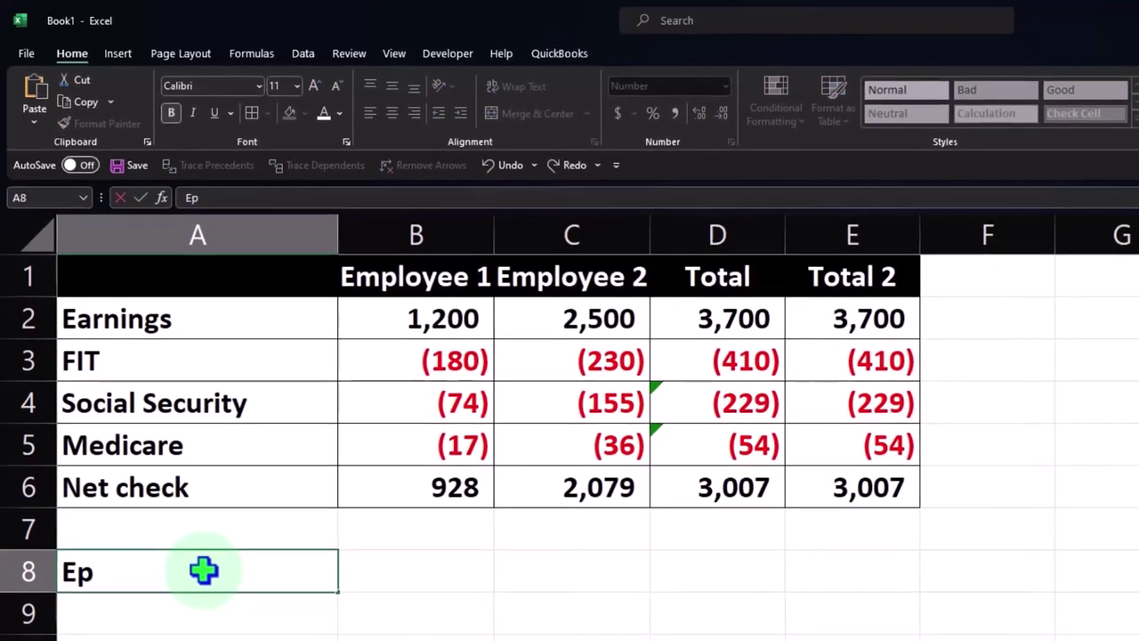
type(" Taxes")
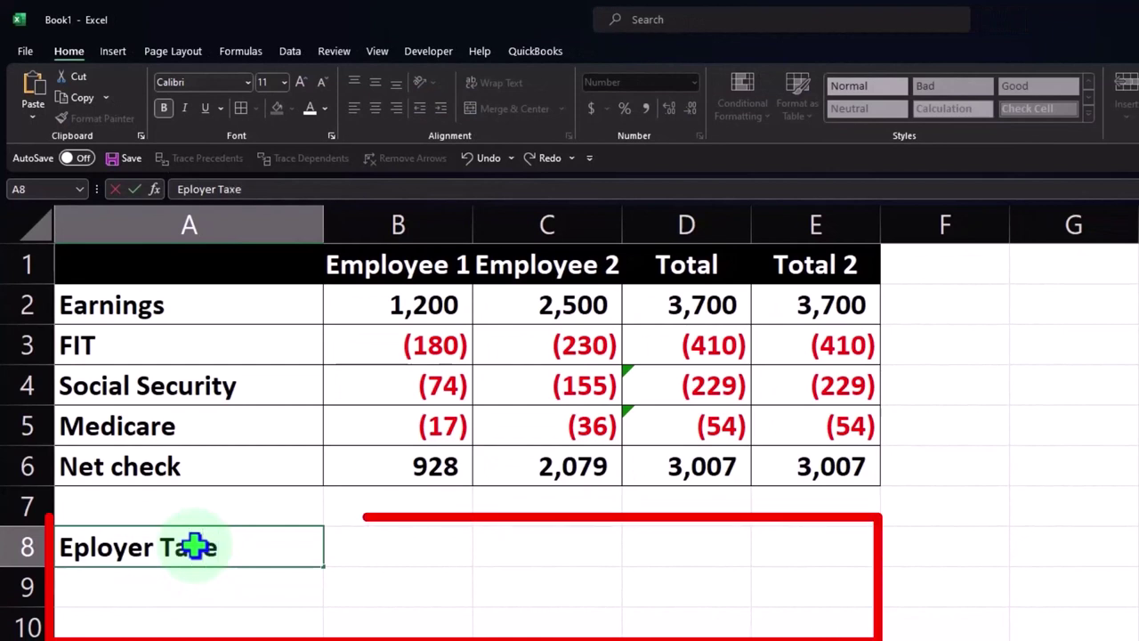
key("Return")
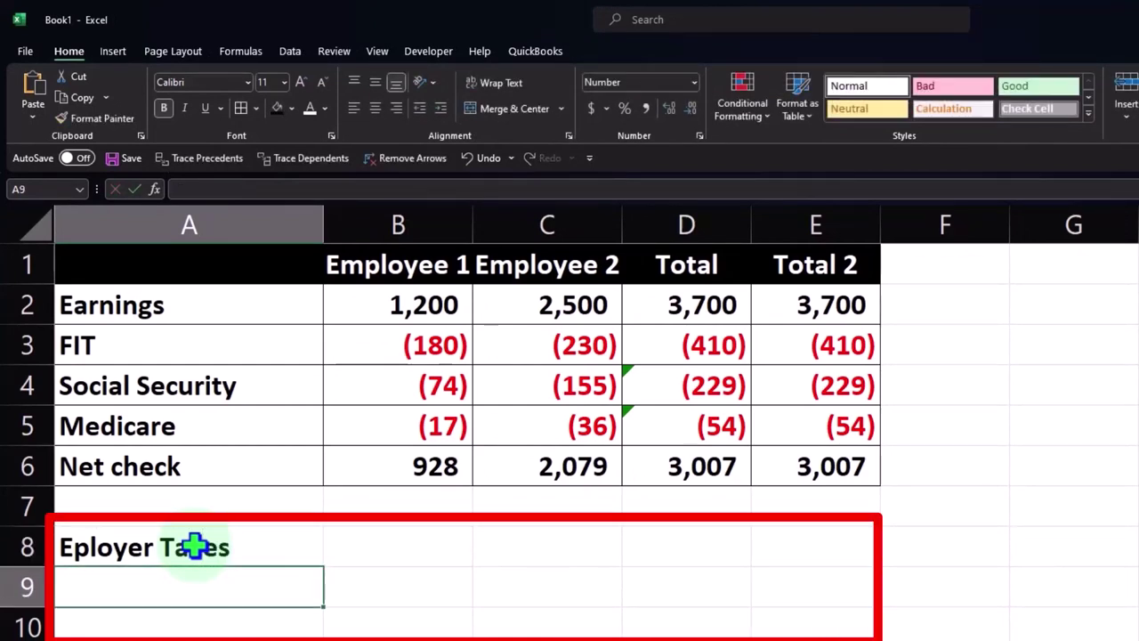
- Fill A9 with a formula referencing the Social Security label in A4
type("+")
key("Up")
key("Up")
key("Up")
key("Up")
key("Up")
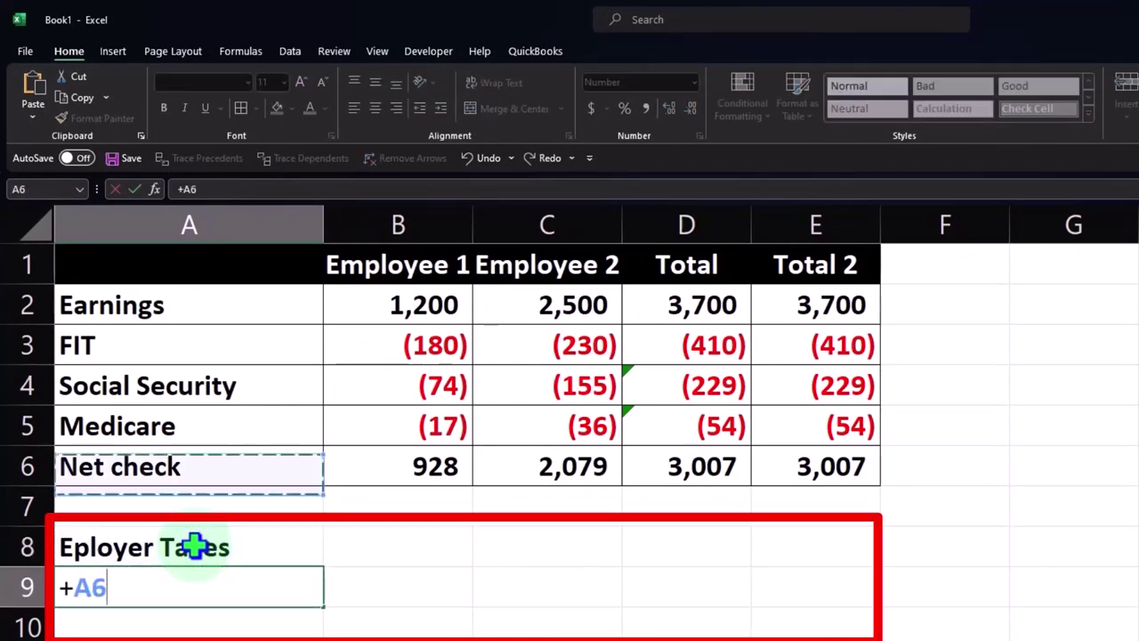
key("Return")
- Fill A10 with a formula referencing the Medicare label in A5
type("+")
key("Up")
key("Up")
key("Up")
key("Up")
key("Up")
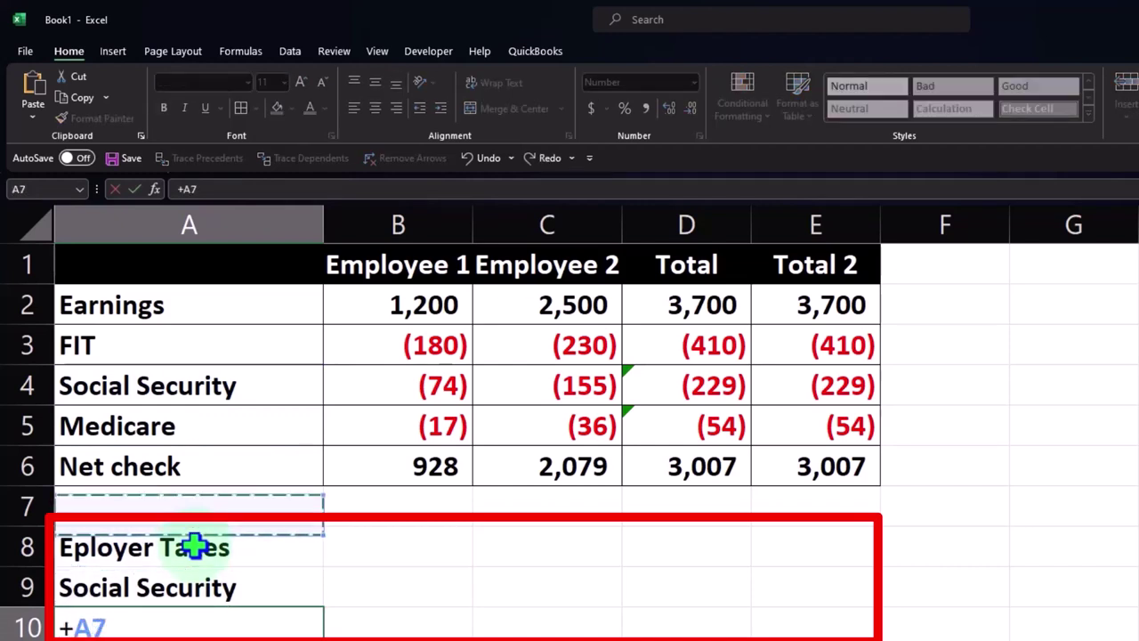
key("Return")
- Format the "Eployer Taxes" heading in A8 with black fill and white text
left_click(194, 545)
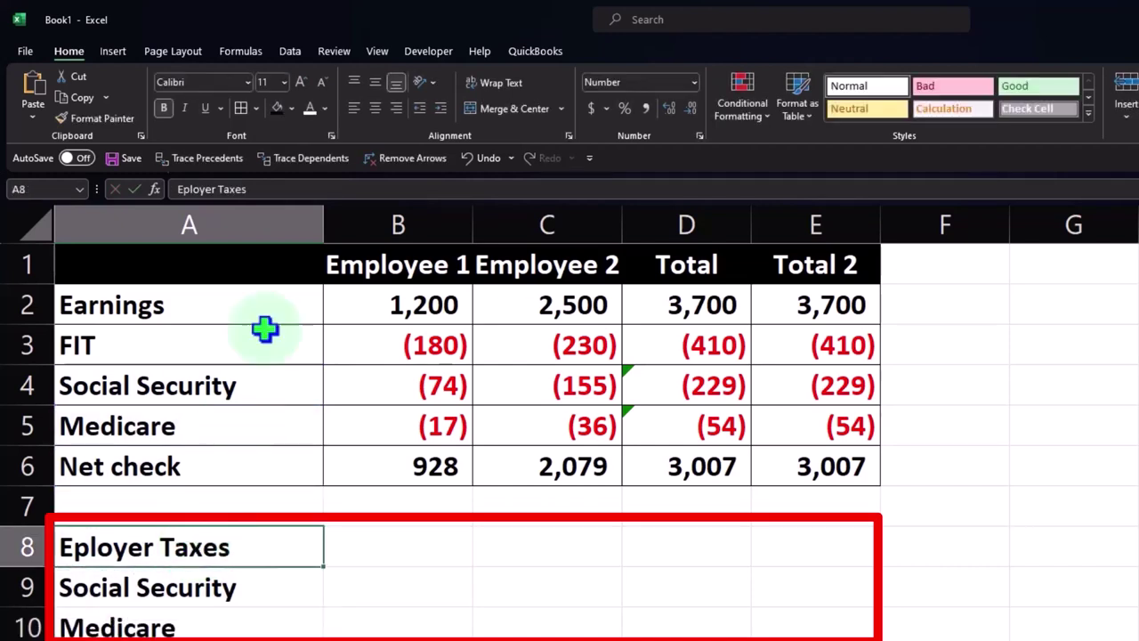
left_click(279, 109)
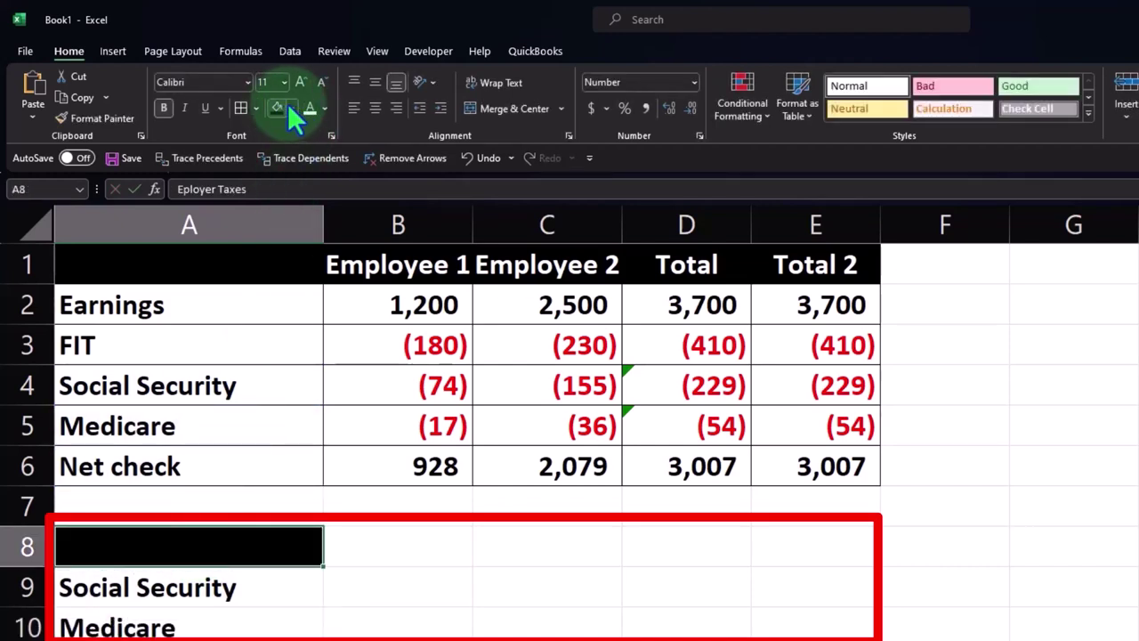
left_click(310, 107)
- Link the employer Social Security amount for Employee 1 in B9 to B4
key("Right")
key("Right")
key("Down")
key("Left")
type("+")
key("Up")
key("Up")
key("Up")
key("Up")
key("Up")
key("Return")
- Link the employer Medicare amount for Employee 1 in B10 to B5
type("+")
key("Up")
key("Up")
key("Up")
key("Up")
key("Up")
key("Return")
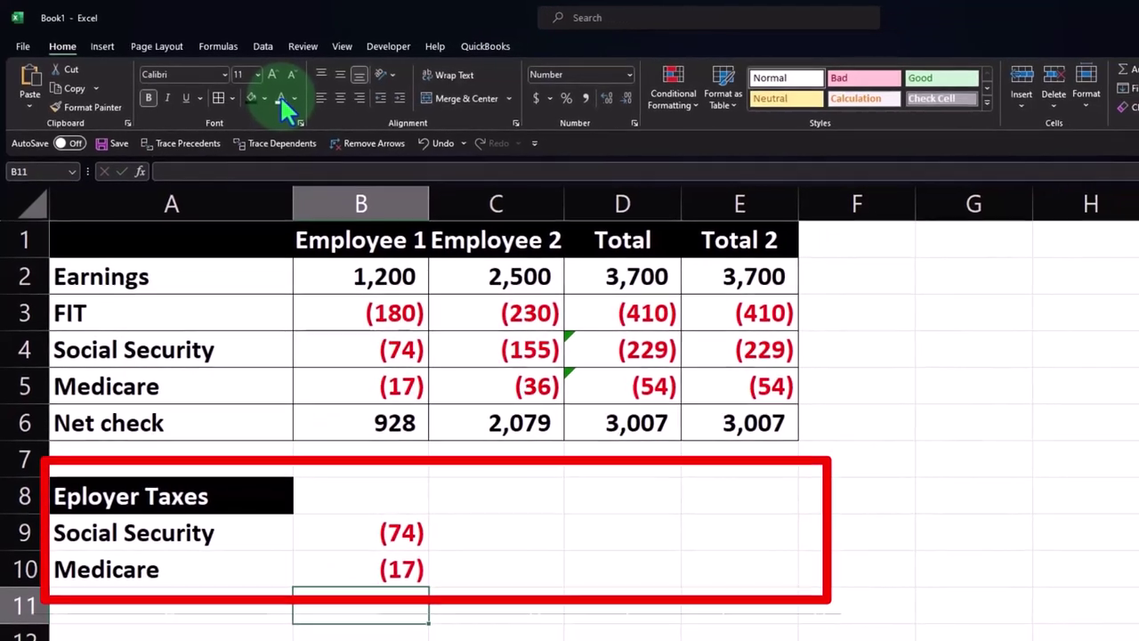
- Link the employer Social Security amount for Employee 2 in C9 to C4
key("Up")
key("Right")
key("Up")
type("+")
key("Up")
key("Up")
key("Up")
key("Up")
key("Up")
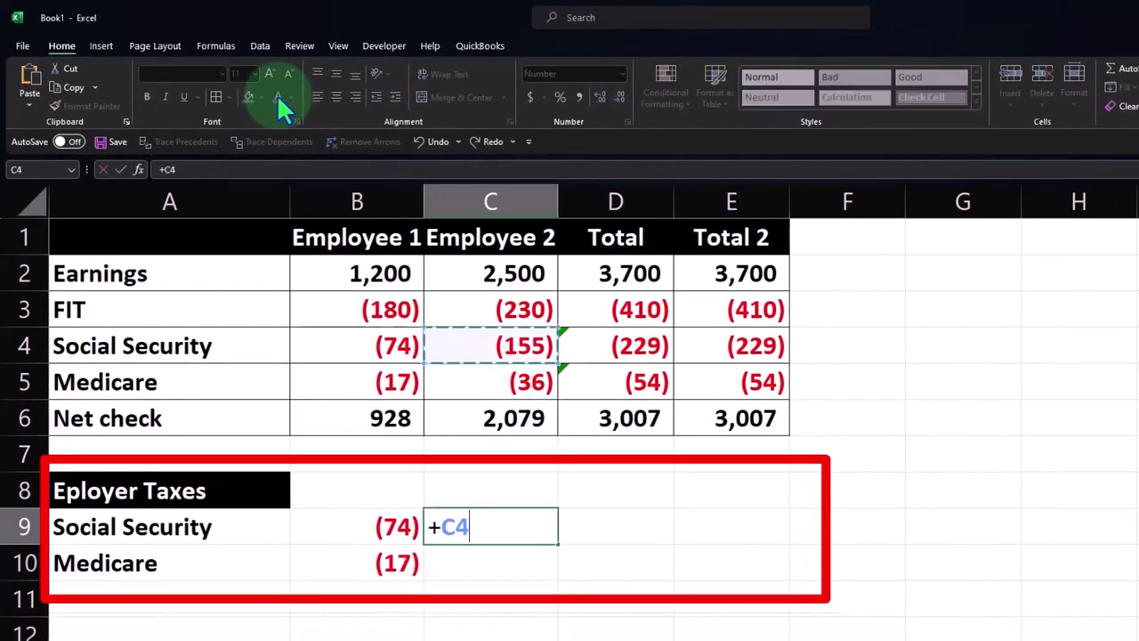
key("Return")
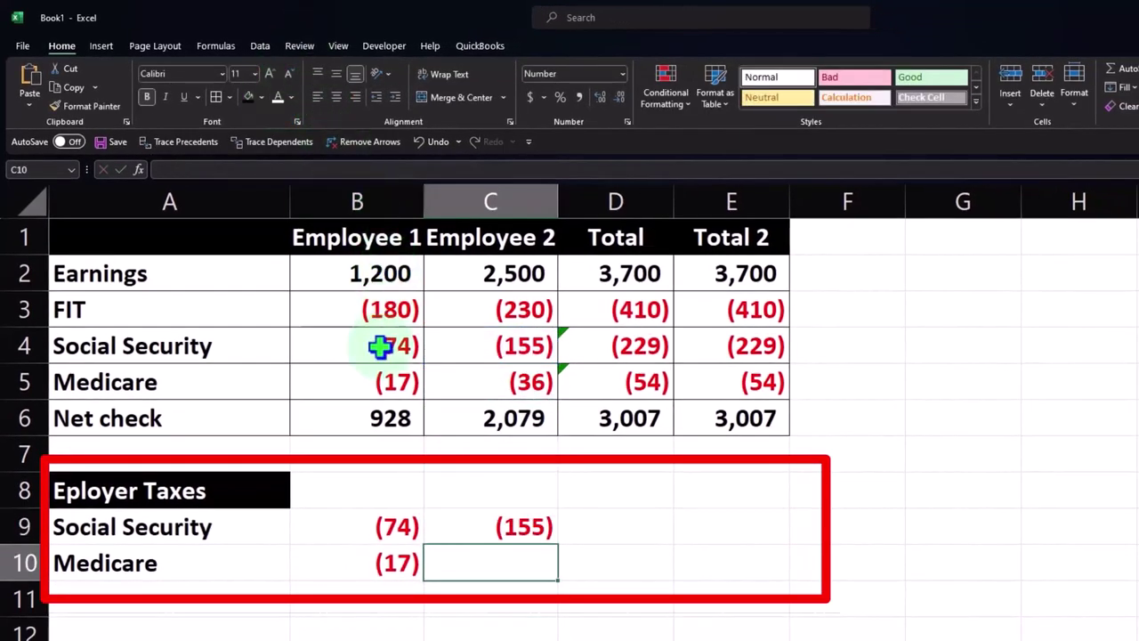
- Link the employer Medicare amount for Employee 2 in C10 to C5
left_click(422, 349)
left_click_drag(382, 293, 503, 378)
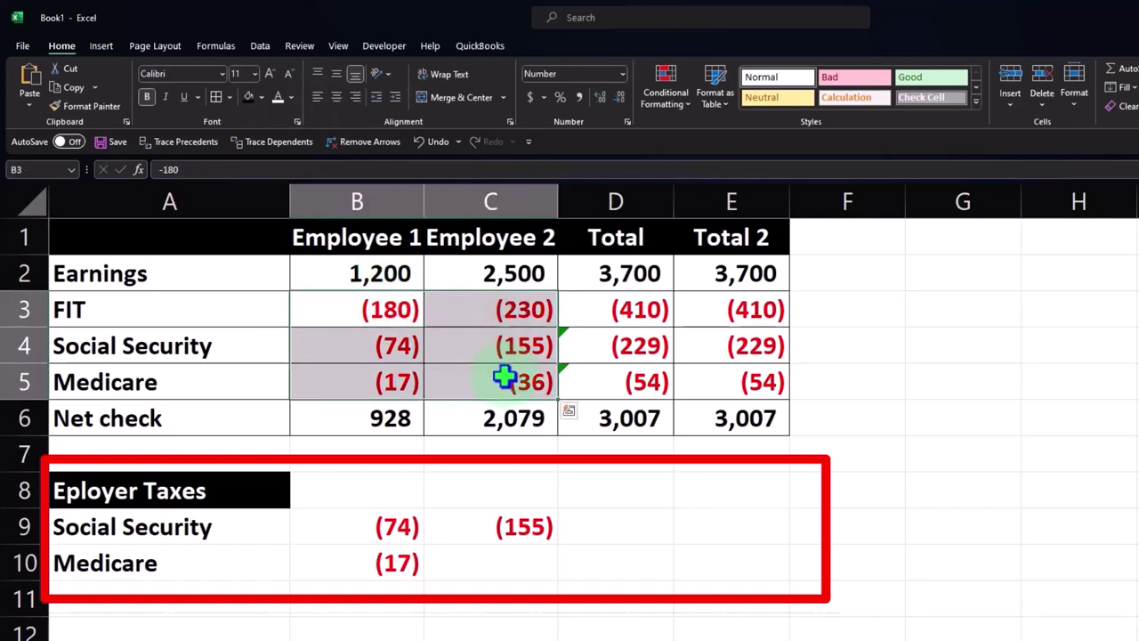
left_click(532, 563)
type("+")
key("Up")
key("Up")
key("Up")
key("Up")
key("Up")
key("Up")
key("Down")
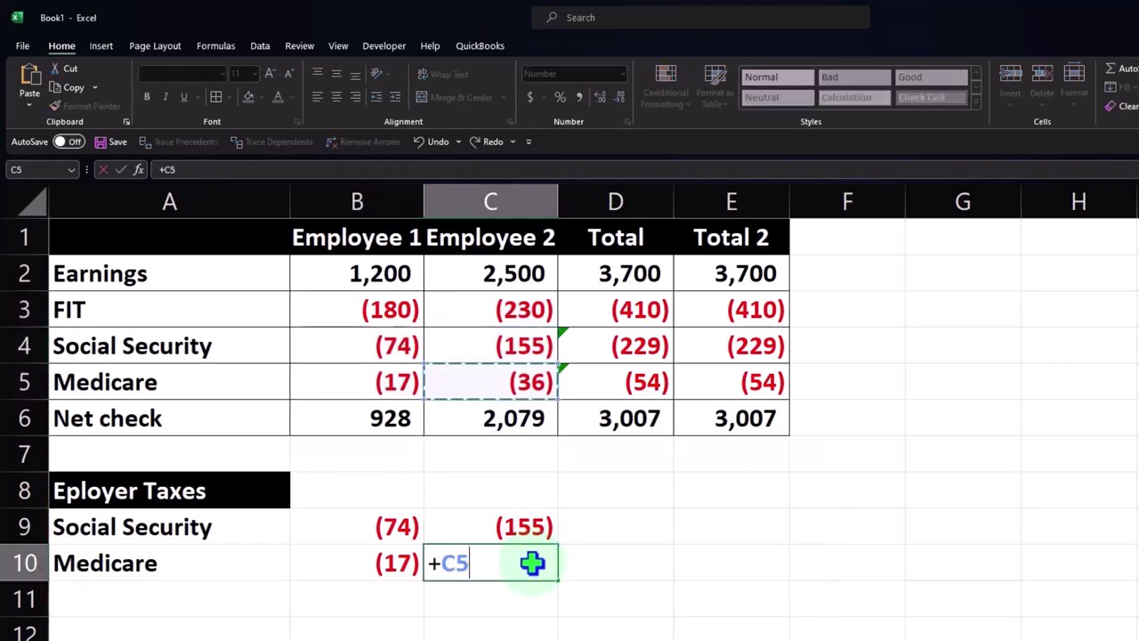
key("Return")
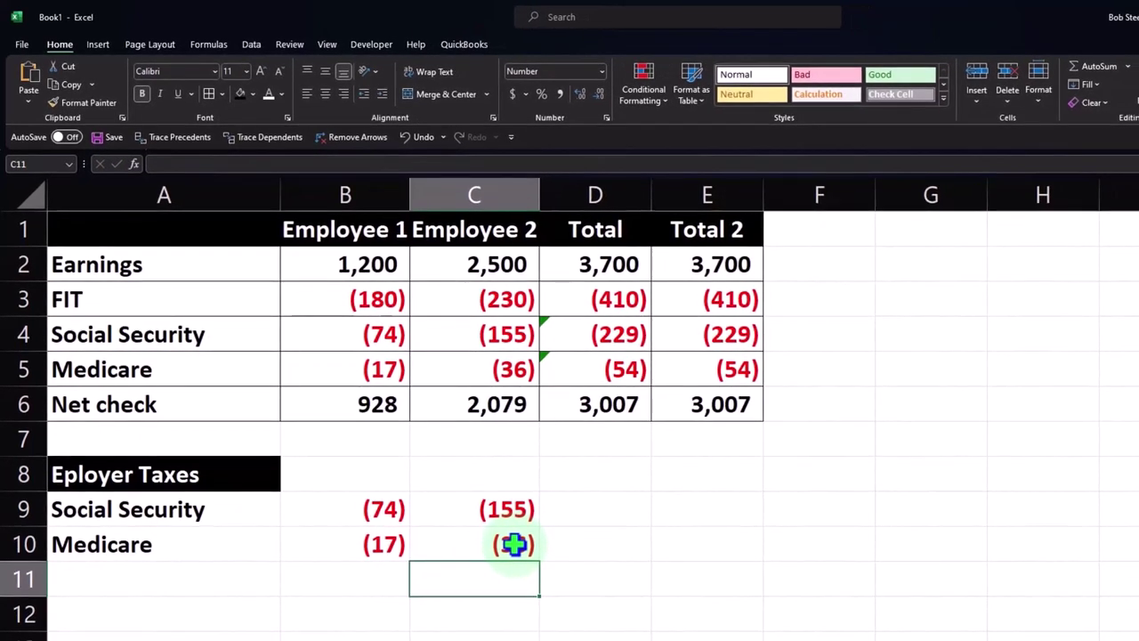
- Total the employer Social Security of both employees in D9 by summing B9:C9
key("Up")
key("Up")
key("Right")
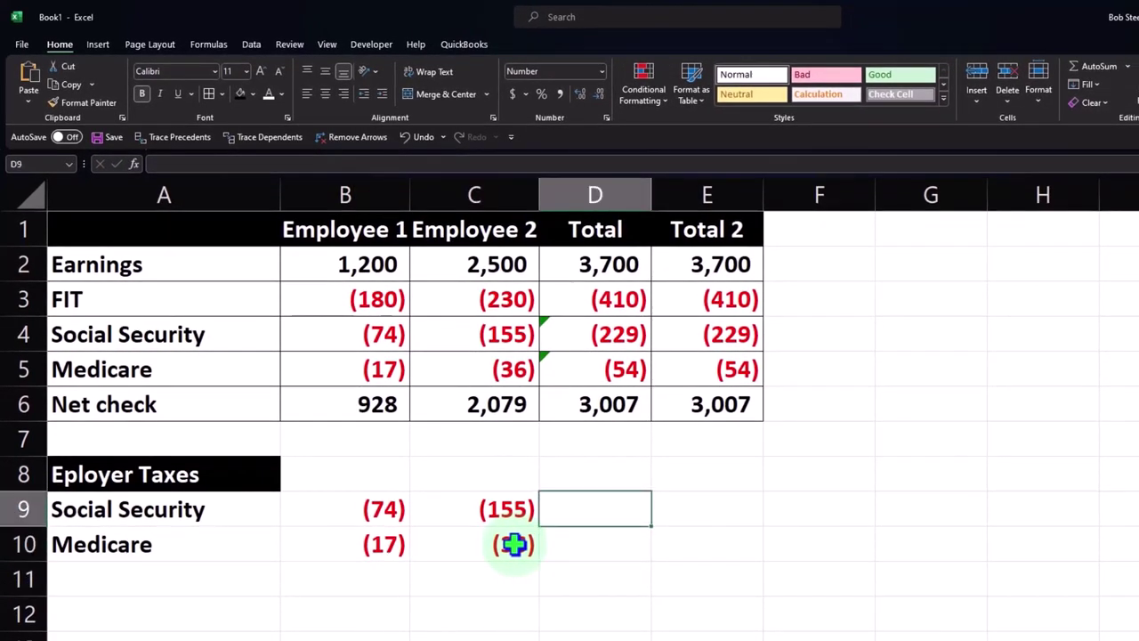
type("=sum(")
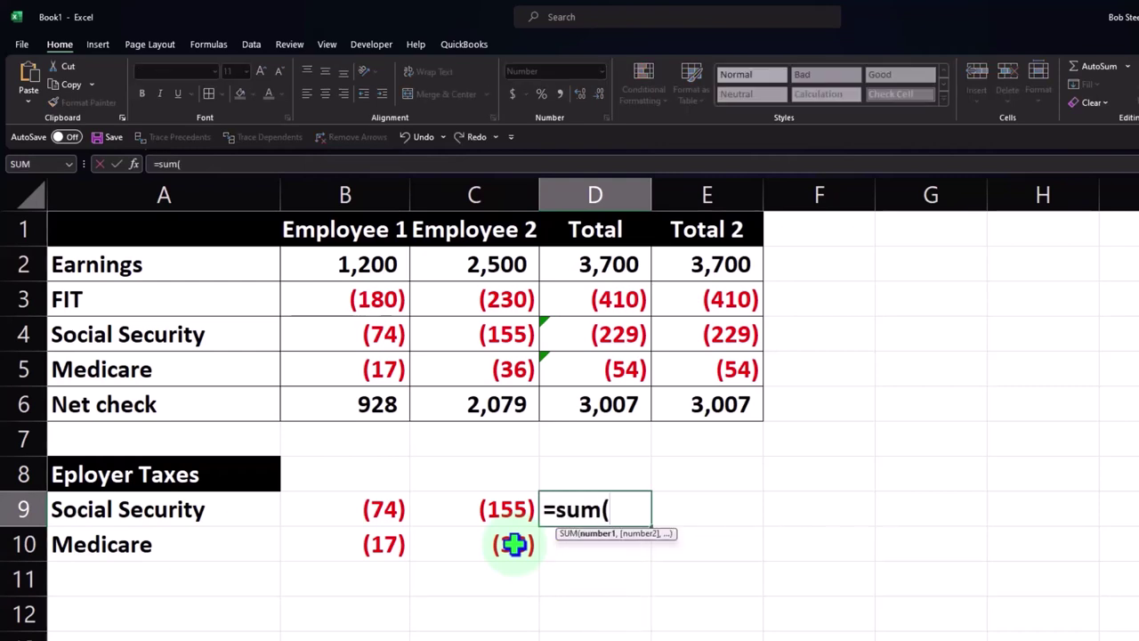
key("Left")
key("shift+Left")
key("Return")
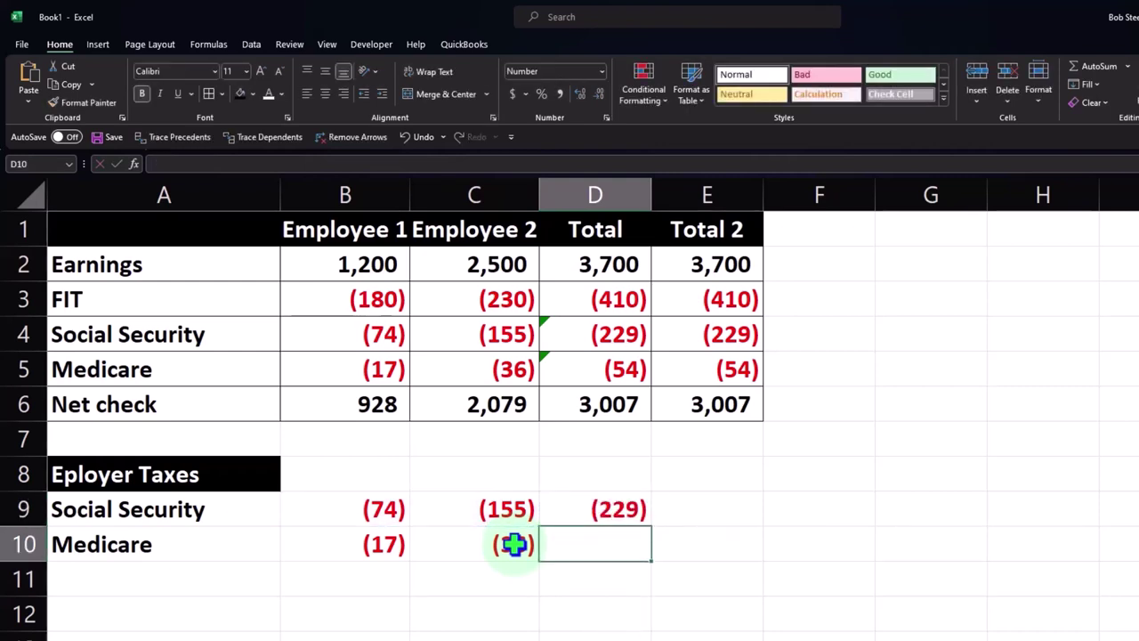
- Total the employer Medicare of both employees in D10 by summing B10:C10
type("=sum(")
key("Left")
key("shift+Left")
key("Return")
- Label the total row of the employer taxes section in A11 "Total employer taxes"
key("Home")
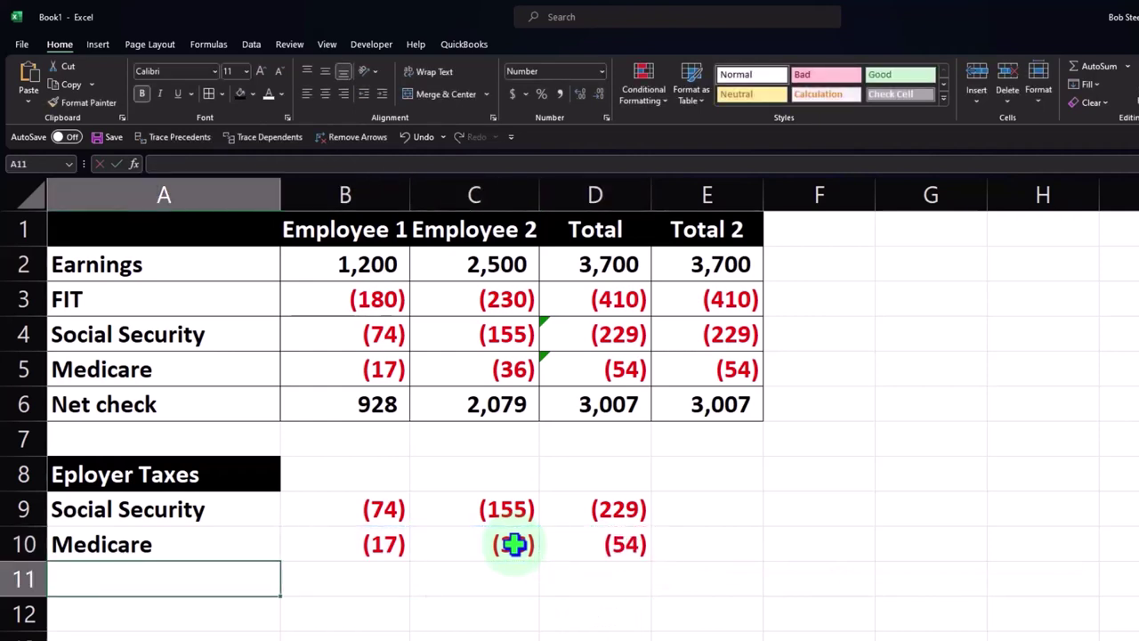
type("Total ")
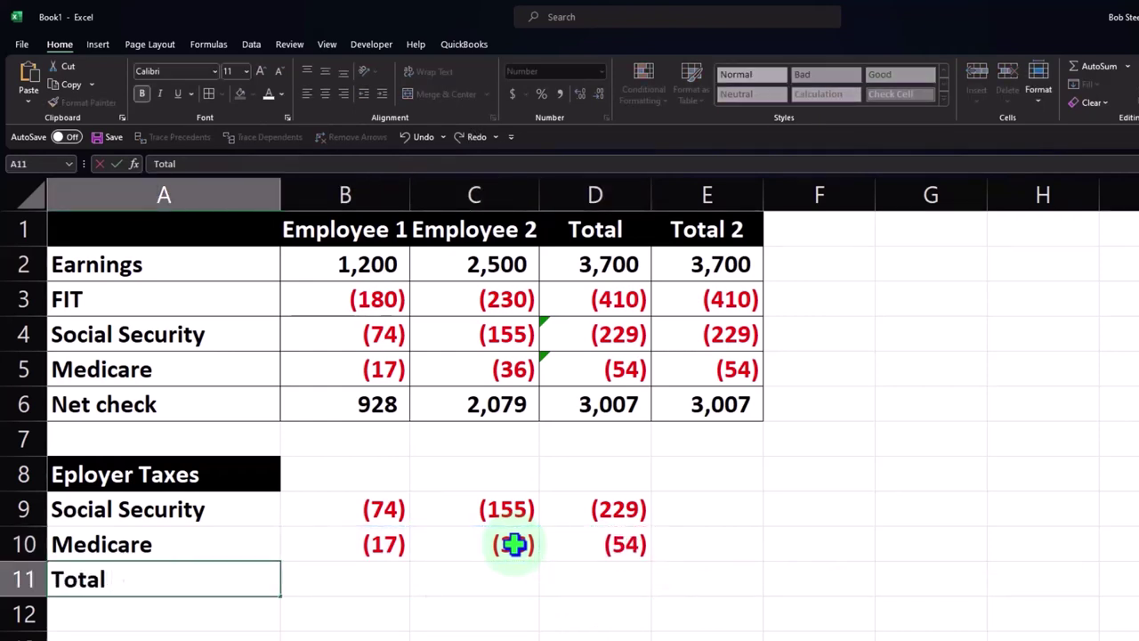
type("employer taxe")
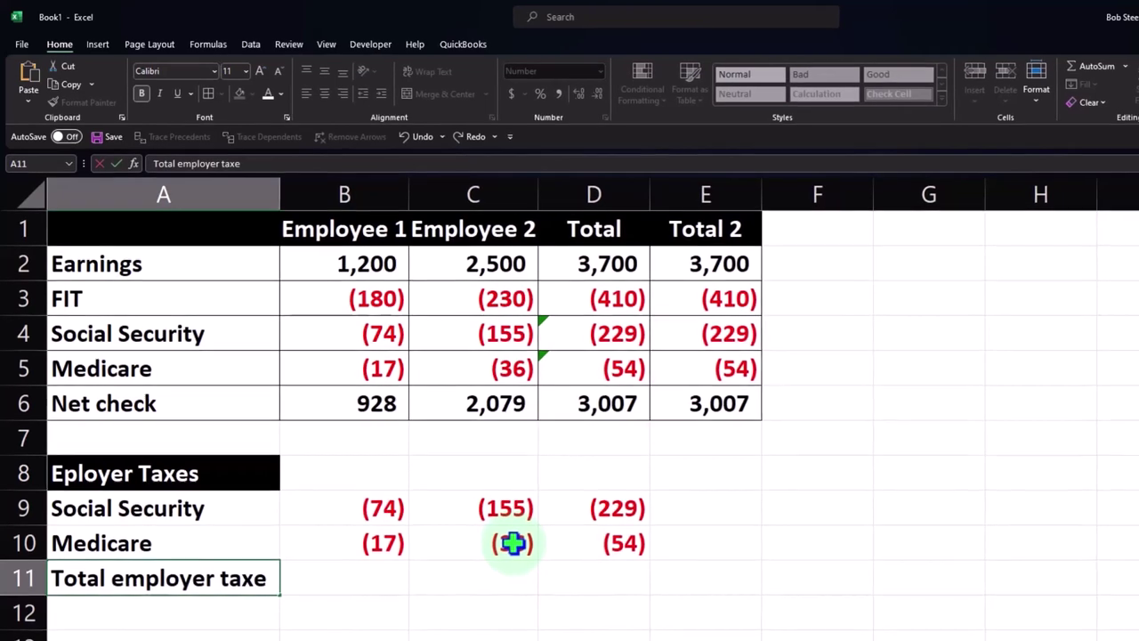
type("s")
key("Tab")
type("=sum9")
key("Return")
key("Up")
key("Up")
key("Down")
- Enter the formula =SUM(B9:B10) in B11 to total Employee 1's employer taxes
type("=sum(")
key("Up")
key("shift+Up")
key("Return")
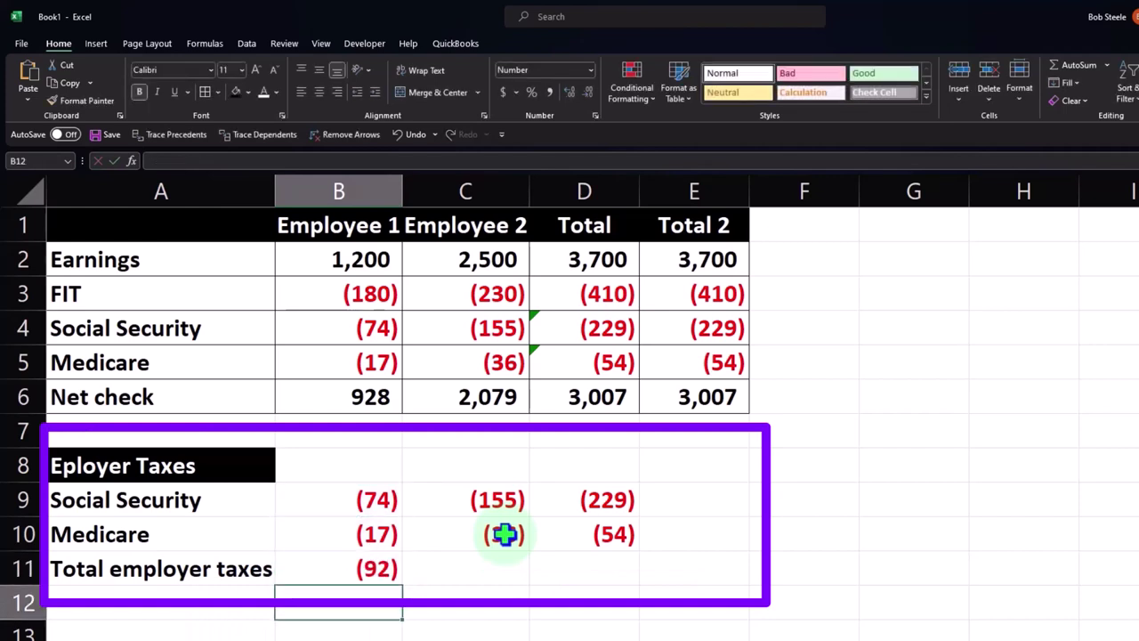
- Copy the total formula in B11 across to C11 and D11
left_click(350, 567)
left_click_drag(400, 584, 611, 582)
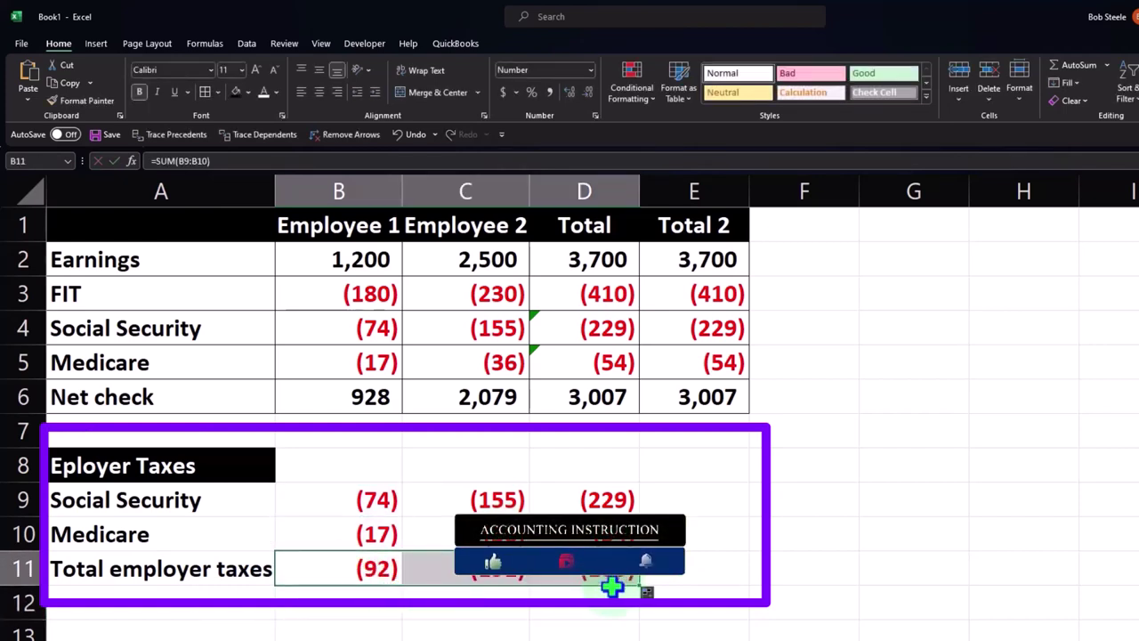
left_click(592, 614)
- Underline the Medicare amounts in B10:D10 above the total row
left_click(381, 530)
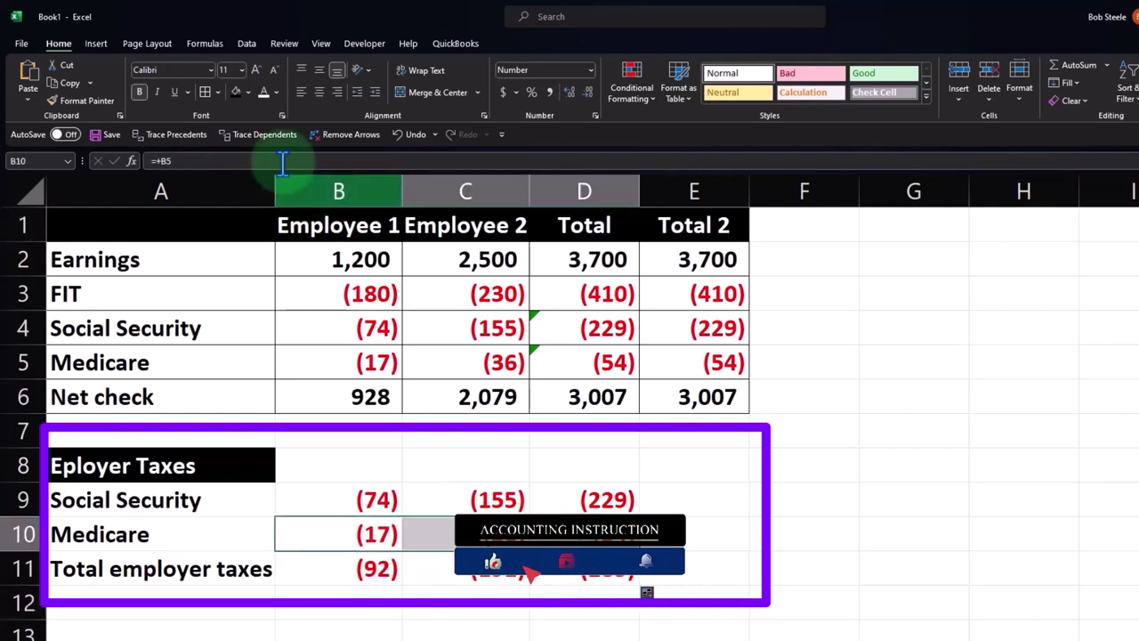
left_click(173, 91)
left_click(930, 495)
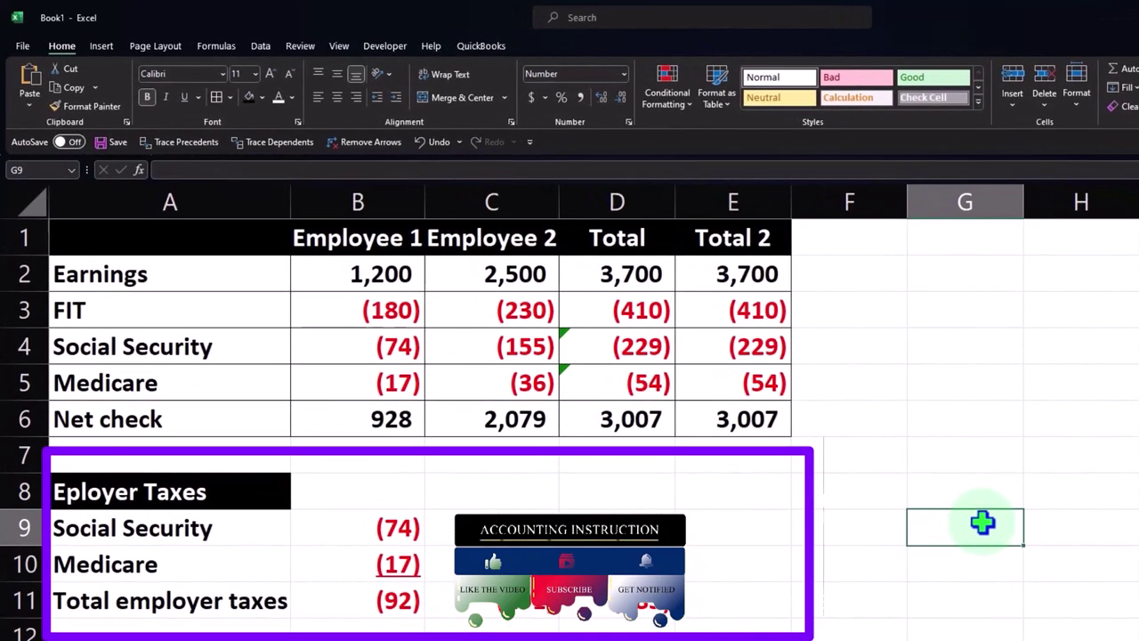
left_click(389, 305)
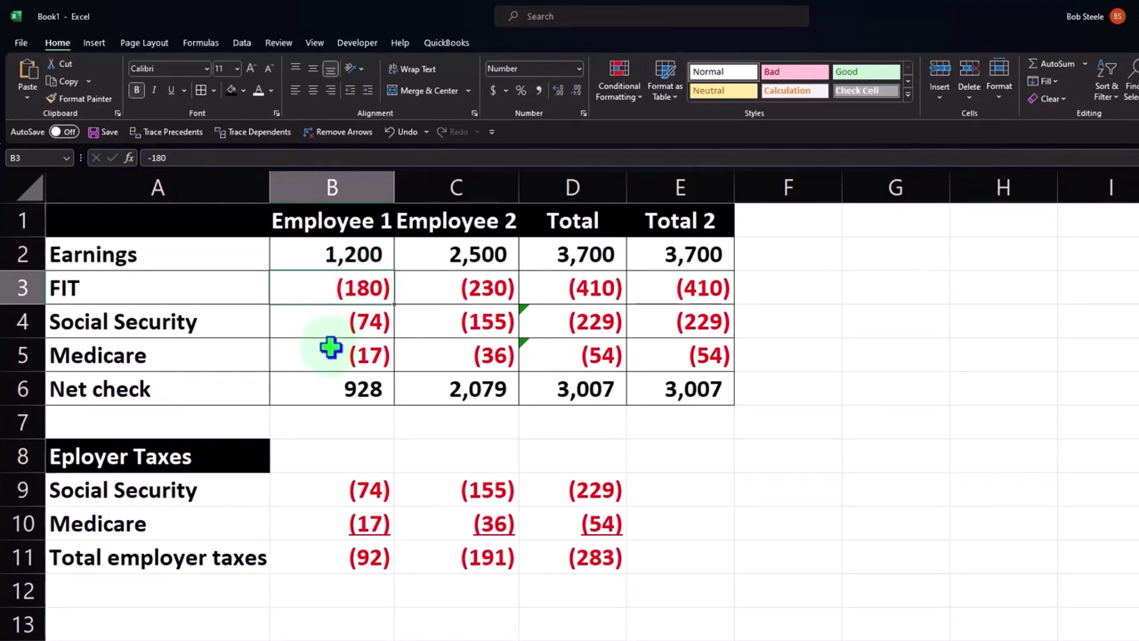
left_click(347, 410)
left_click(452, 389)
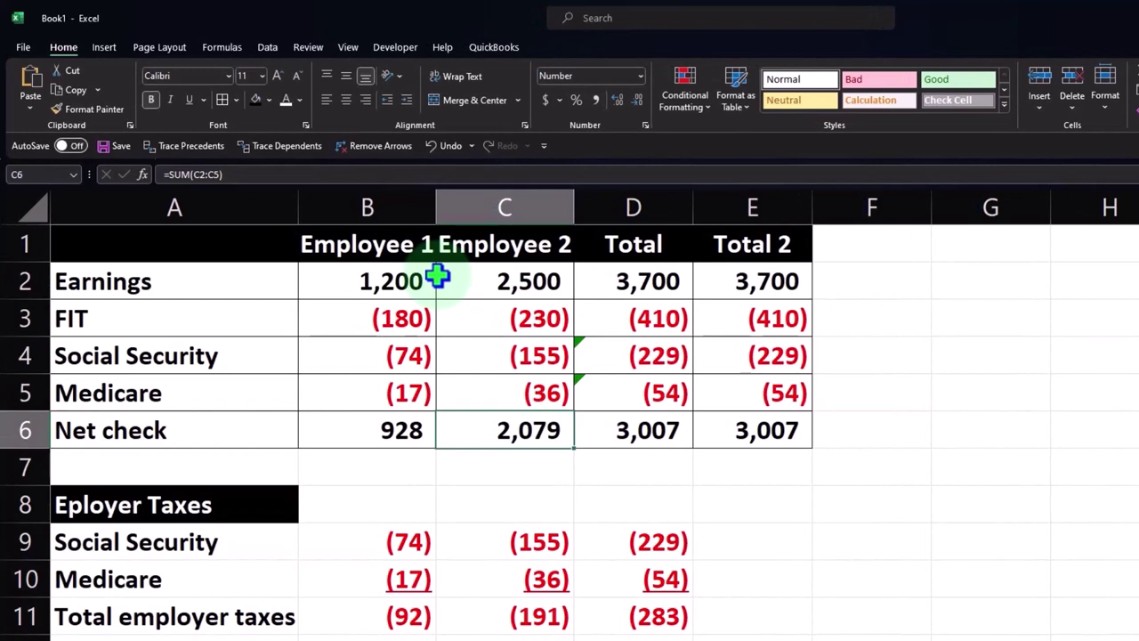
- Narrow column F to a thin spacer and widen column G for account names
left_click_drag(932, 207, 849, 223)
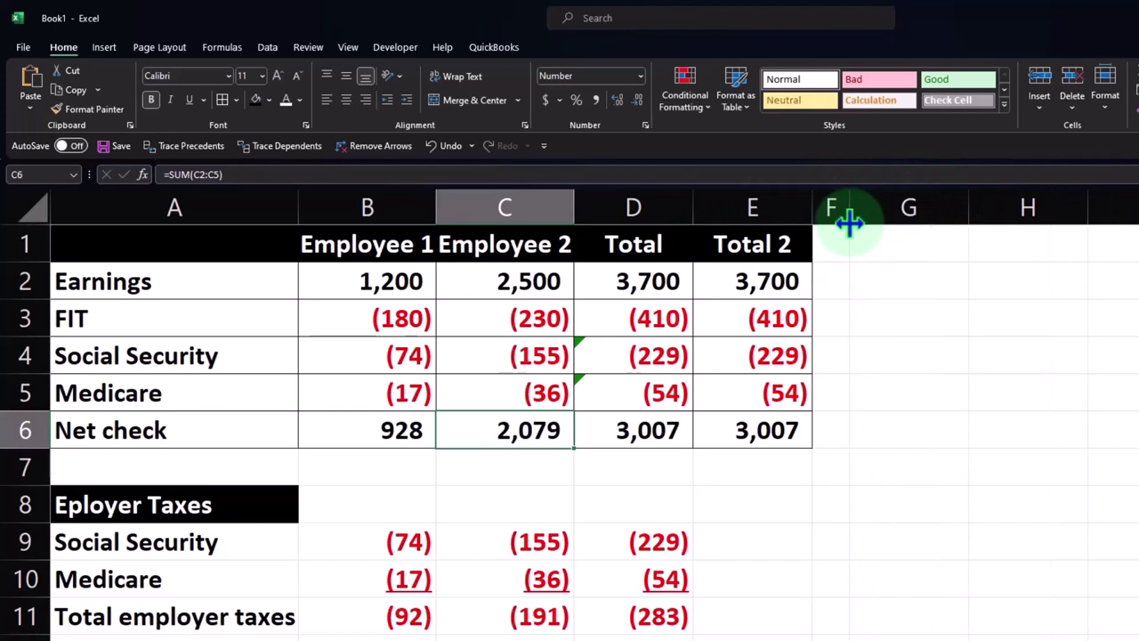
left_click(878, 240)
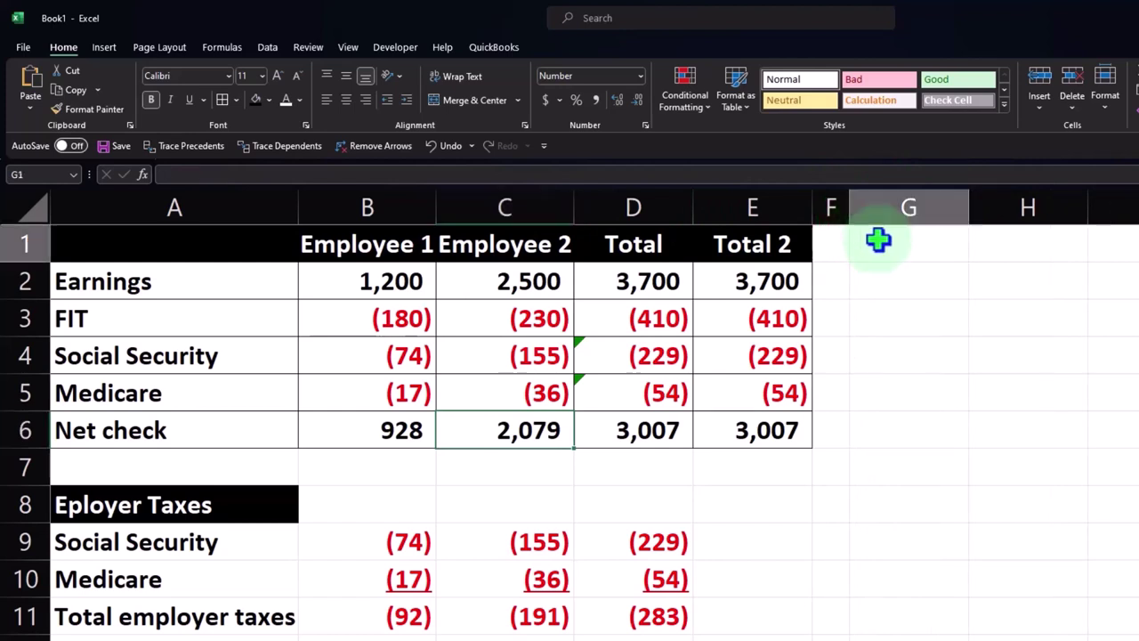
left_click_drag(844, 208, 834, 207)
left_click_drag(950, 207, 1027, 203)
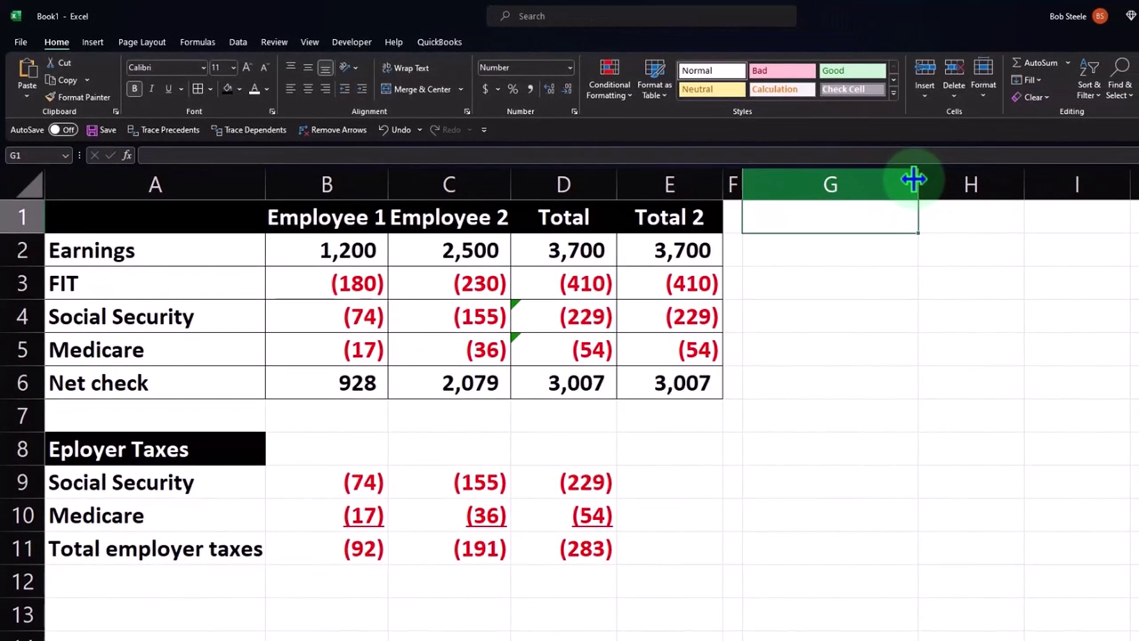
- Enter the account name "Payroll Expense" in G1
type("Pa")
key("BackSpace")
key("BackSpace")
type("Payroll ")
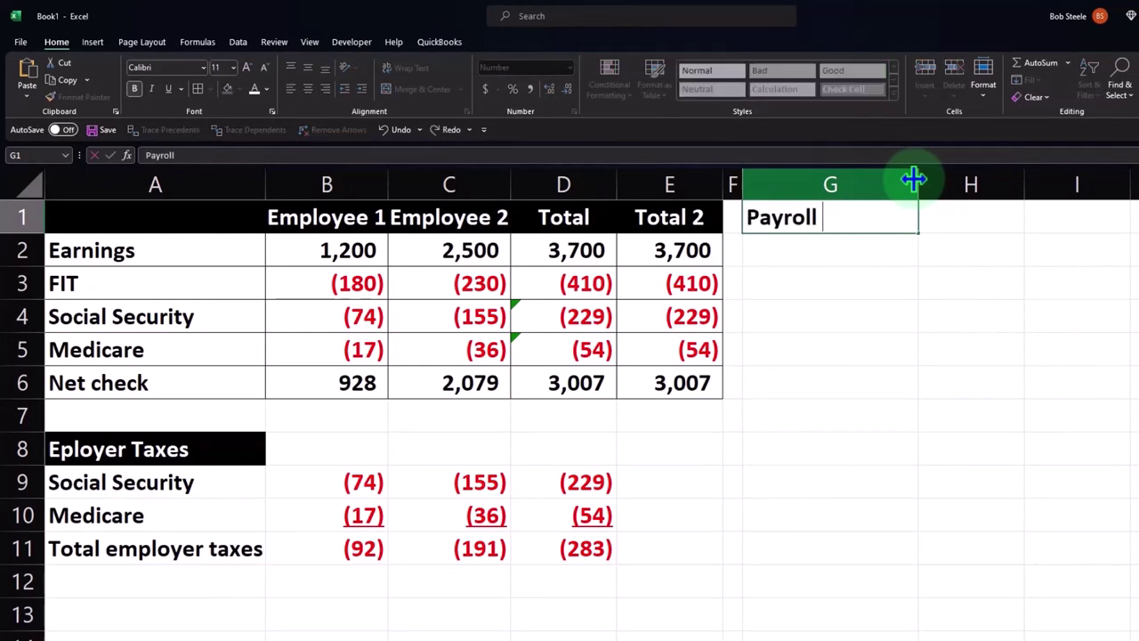
type("Expense")
key("Tab")
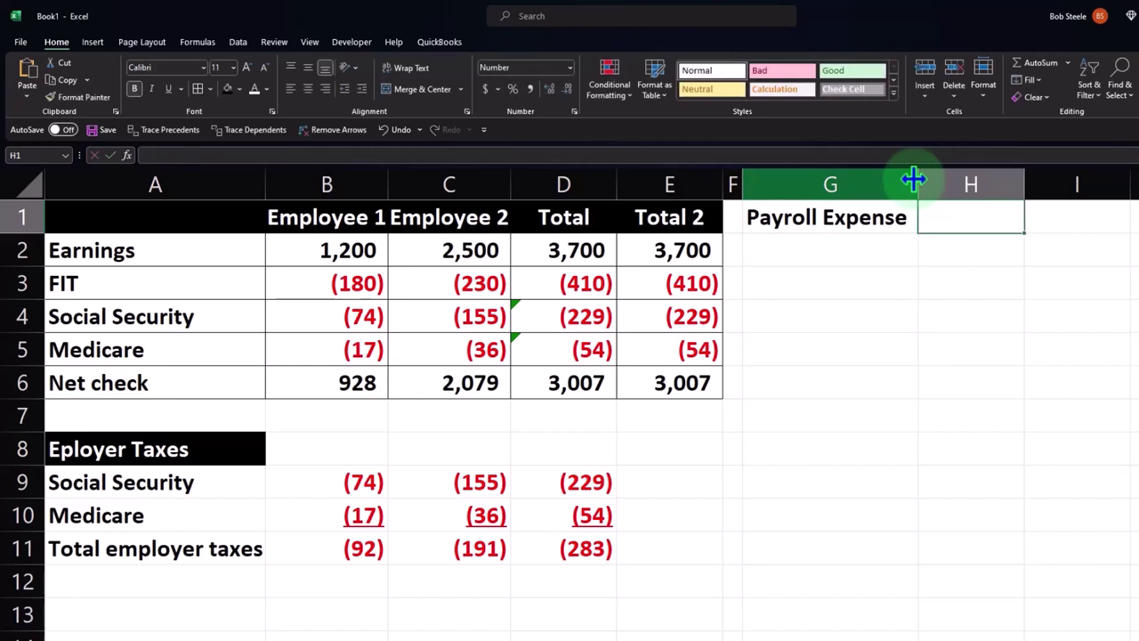
- Link the Payroll Expense amount in H1 to the Total 2 earnings in E2
type("=")
key("Left")
key("Left")
key("Left")
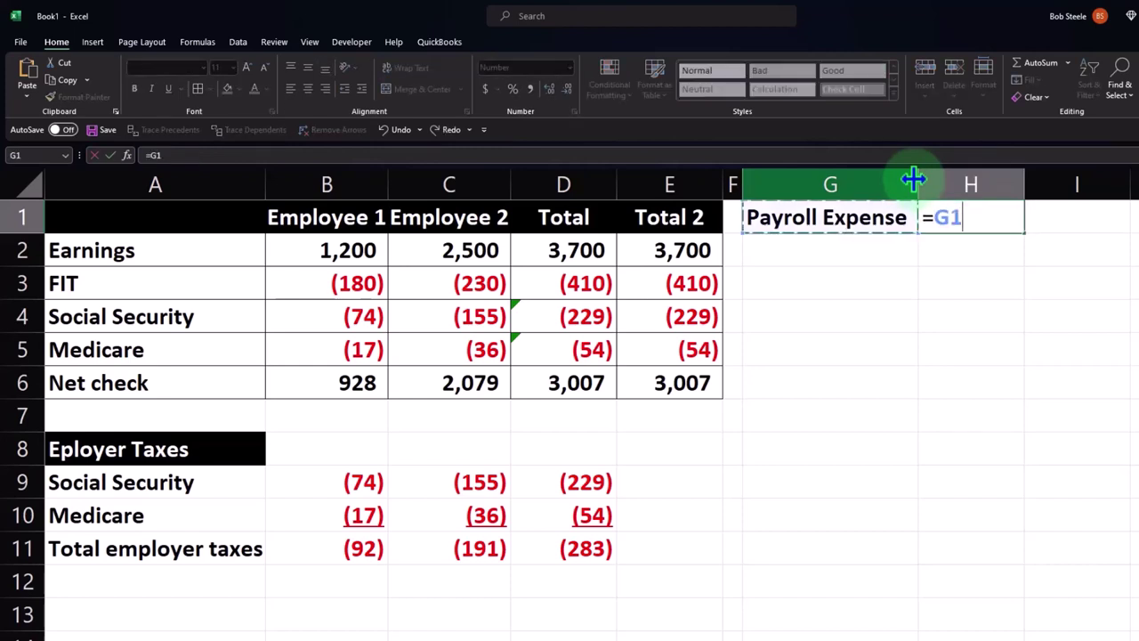
key("Down")
key("Return")
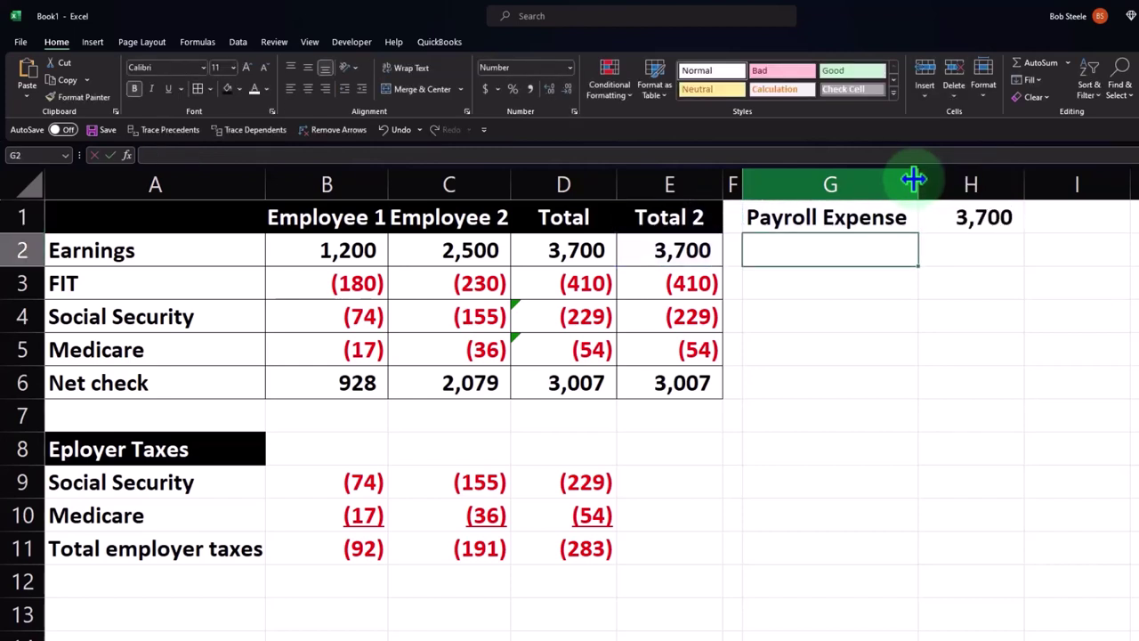
- Enter the account name "Payroll Liability" in G2
type("Payroll liabi")
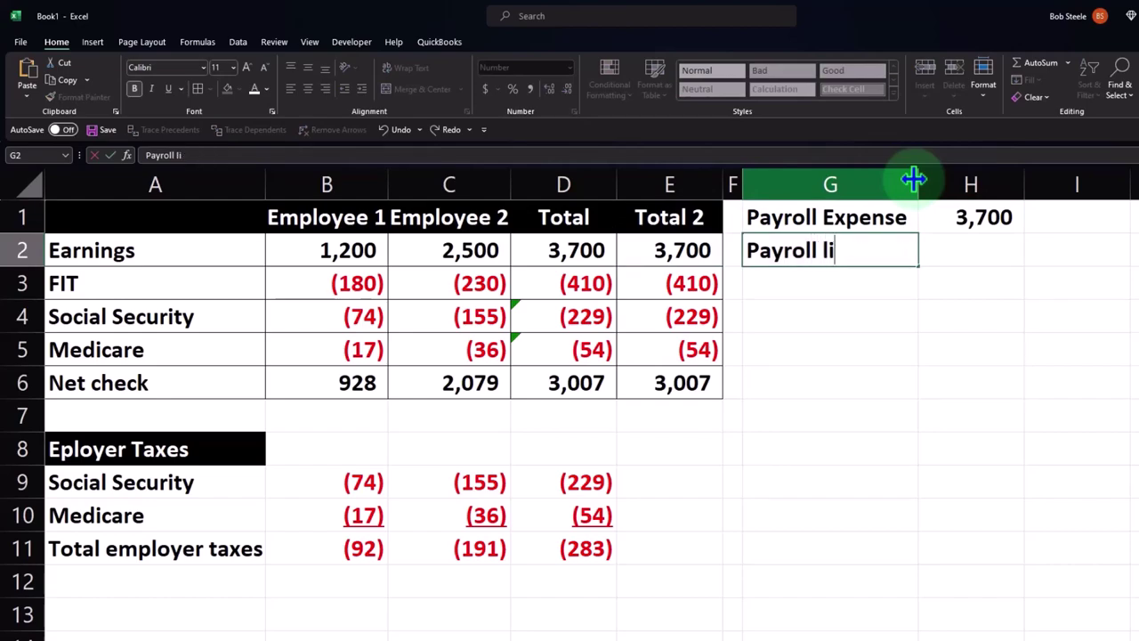
key("BackSpace")
key("BackSpace")
key("BackSpace")
key("BackSpace")
key("BackSpace")
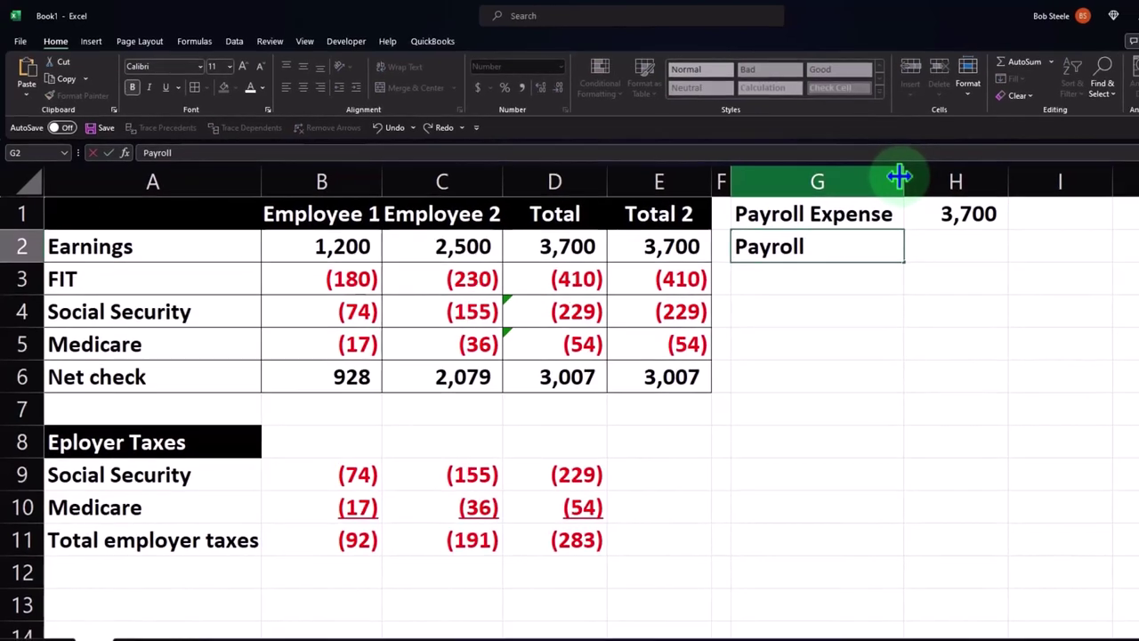
type("Liability")
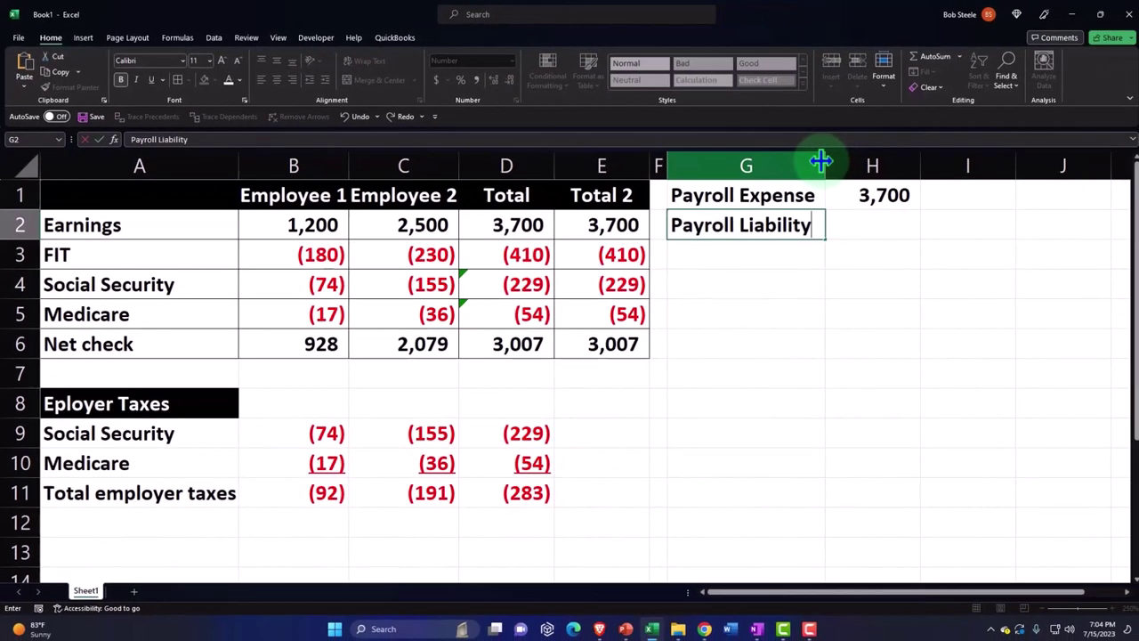
- Enter the Payroll Liability amount in I2 as the sum of the Total 2 deductions in E3:E5
key("Tab")
key("Tab")
type("=sum(")
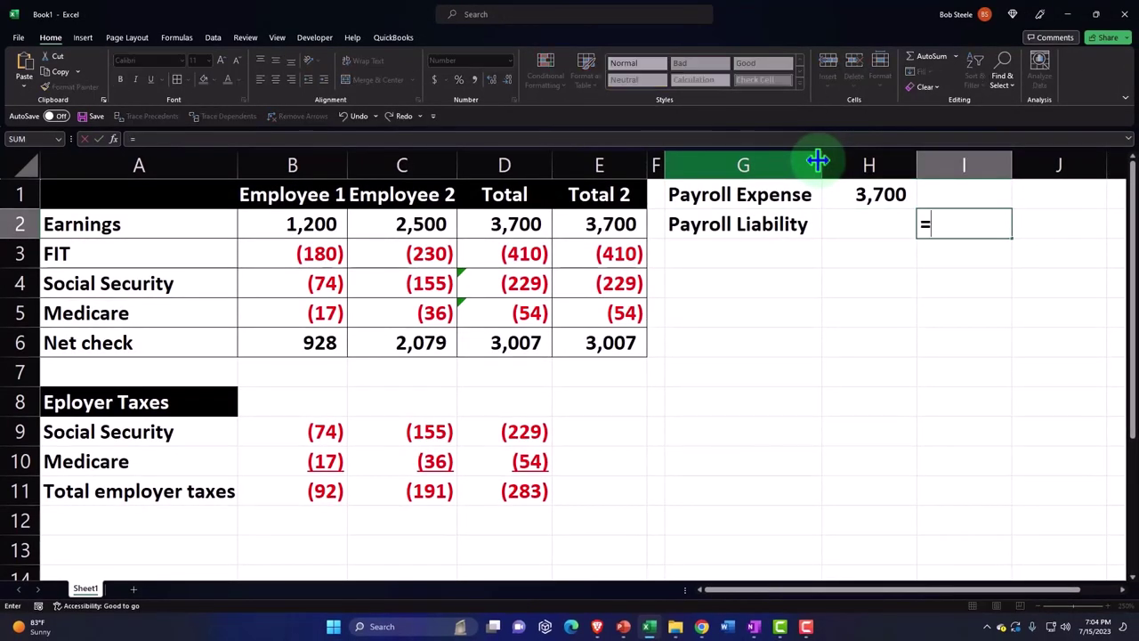
key("Left")
key("Left")
key("Left")
key("Left")
key("Down")
key("shift+Down")
key("shift+Down")
key("Return")
- Add a "Pay checks" line in row 3, with its amount in I3 as the negative sum of H1:I2
key("Left")
key("Left")
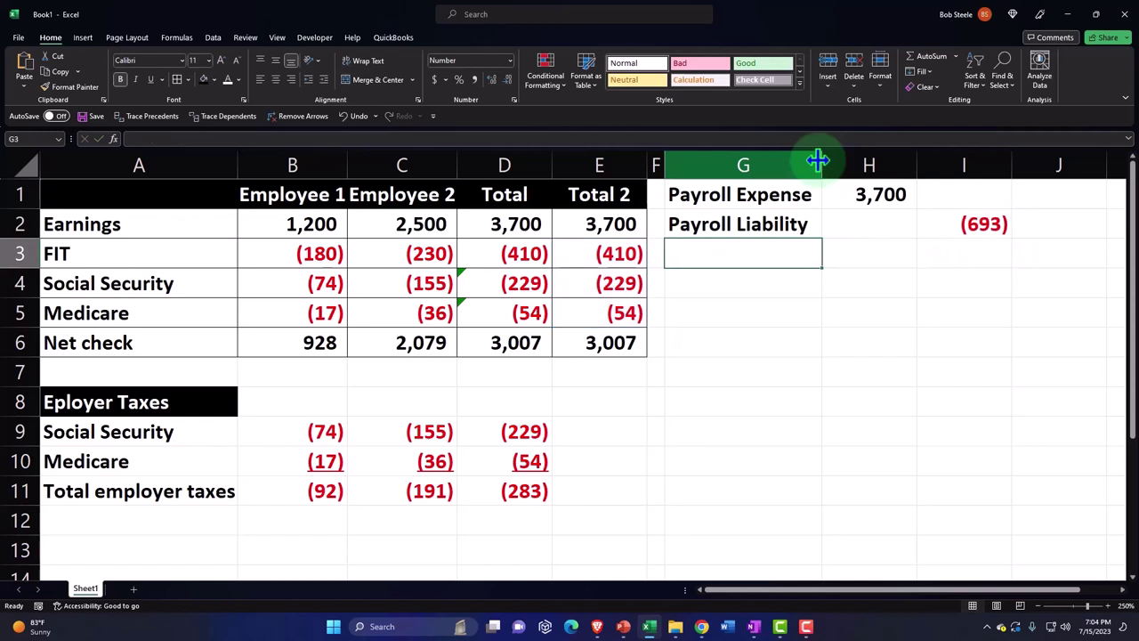
type("Pay c")
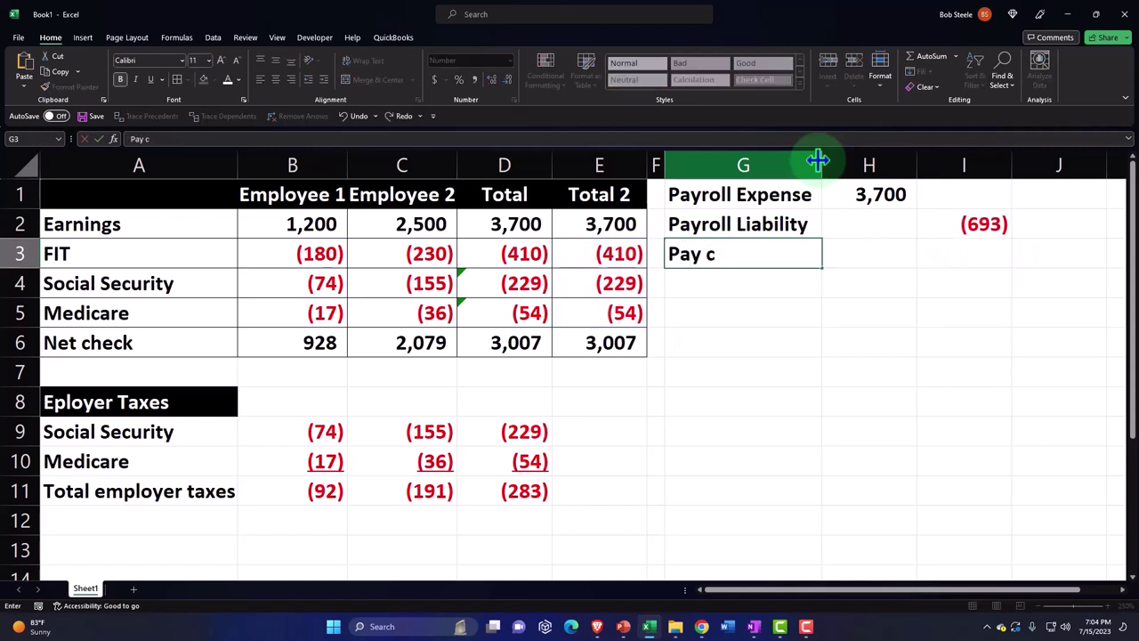
type("hecks")
key("Tab")
key("Tab")
type("-sum(")
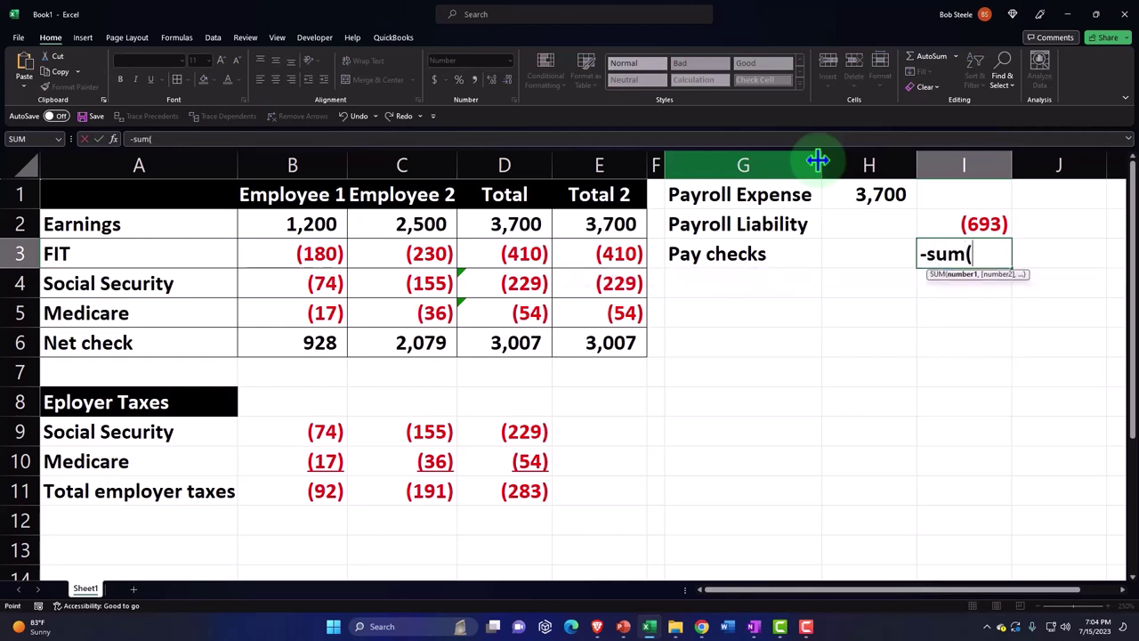
left_click_drag(868, 224, 964, 254)
key("Return")
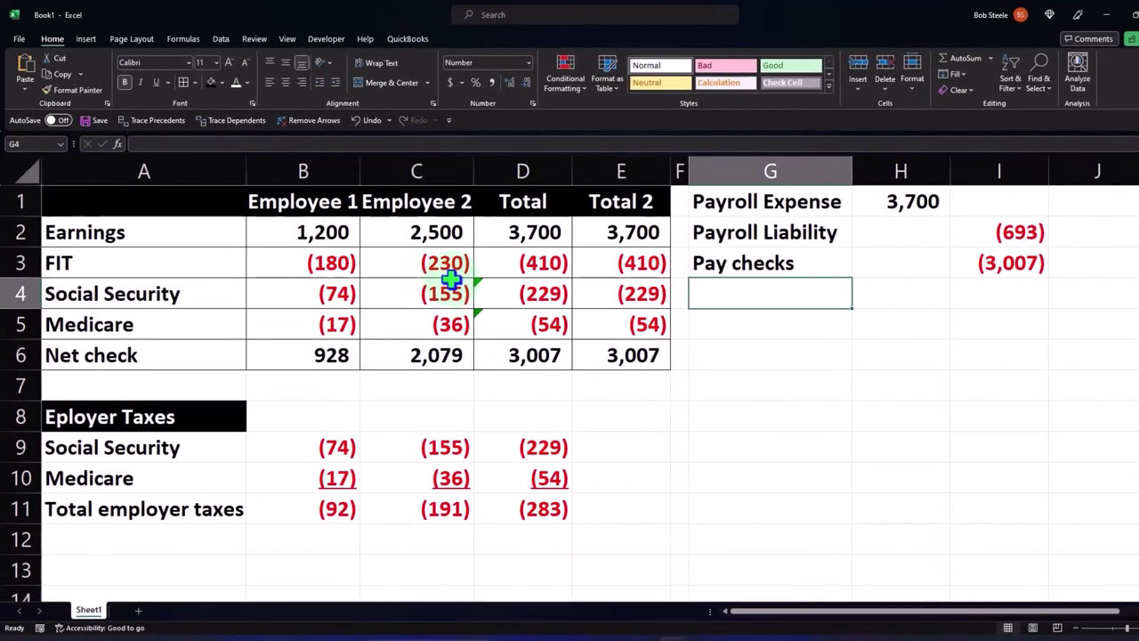
- Compare the Pay checks amount in I3 with the net check total in D6
left_click(910, 206)
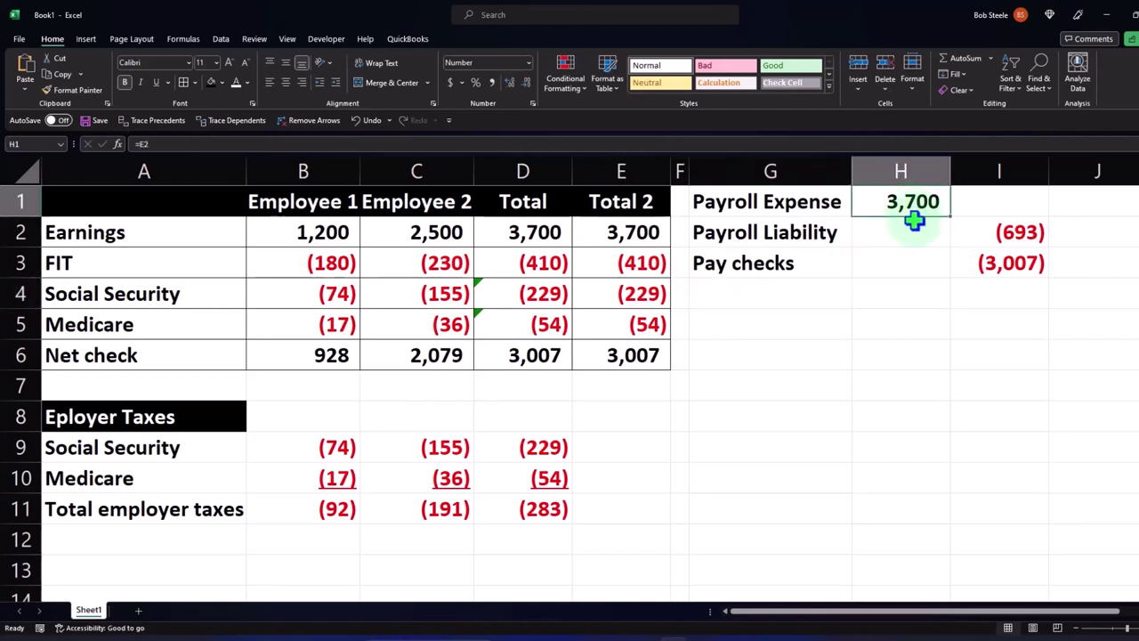
left_click(968, 264)
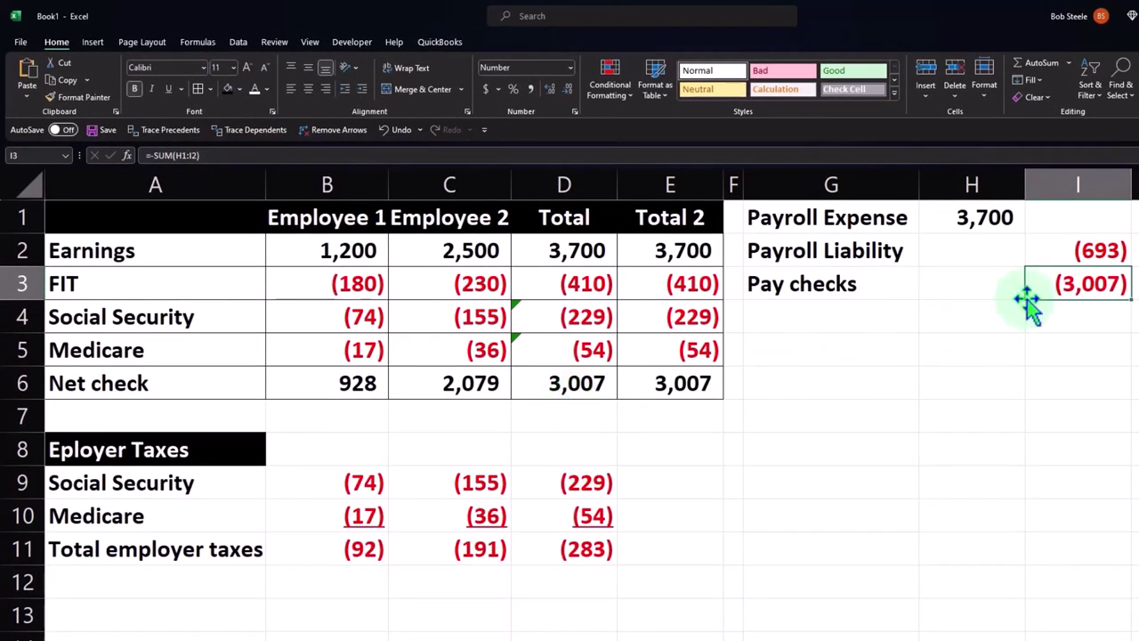
left_click(449, 384)
left_click(563, 384)
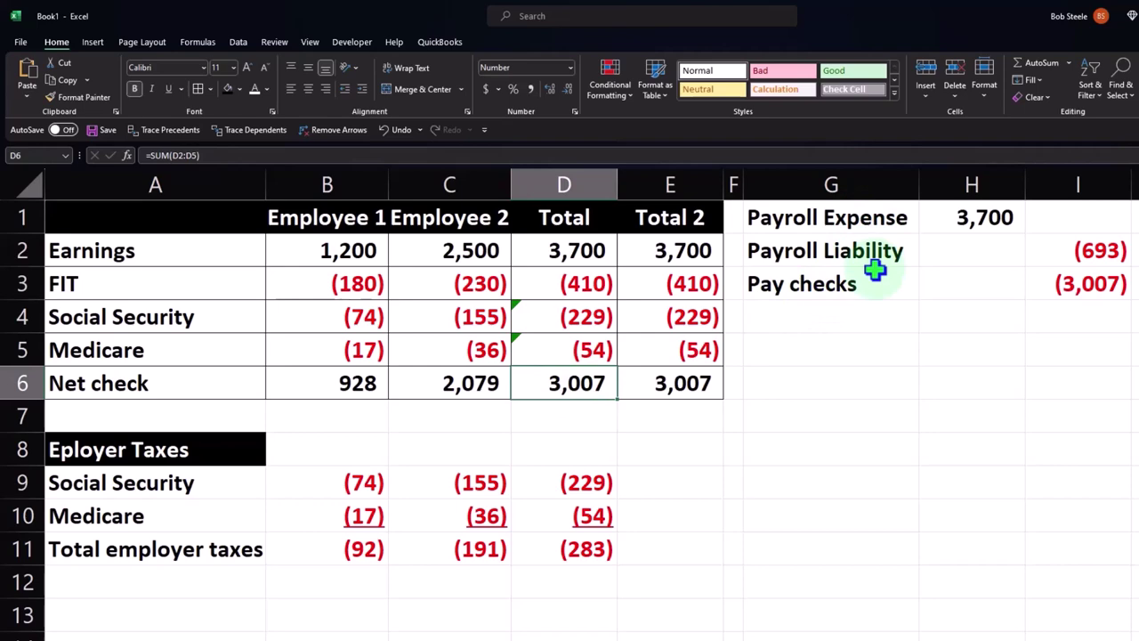
left_click(1068, 285)
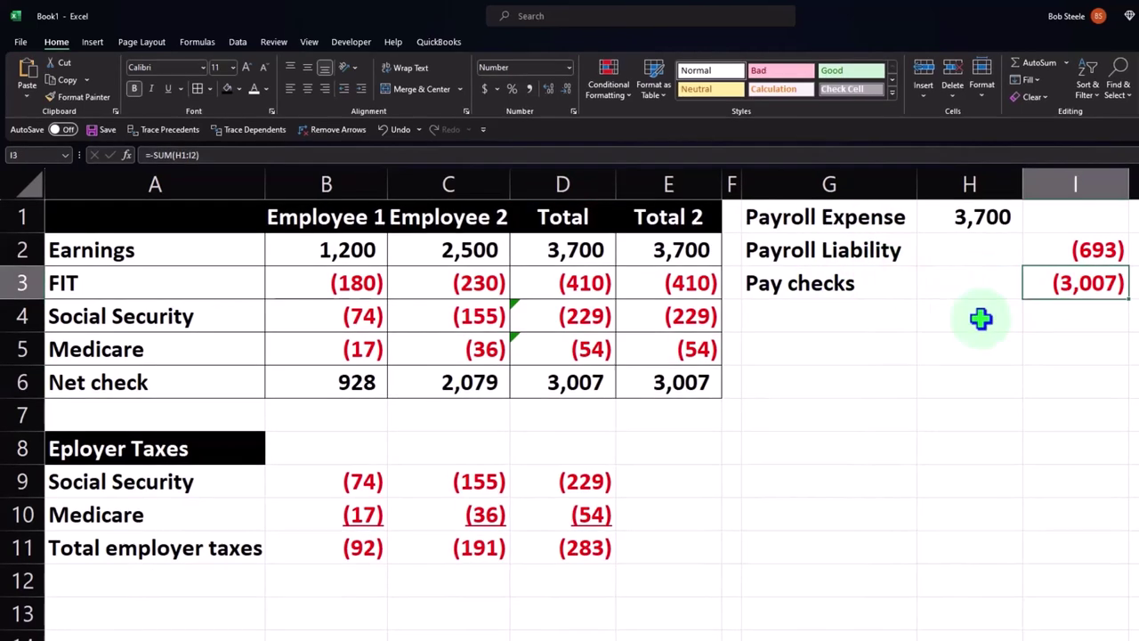
- Enter the account name "Payroll Tax Expense" in G5
left_click(825, 351)
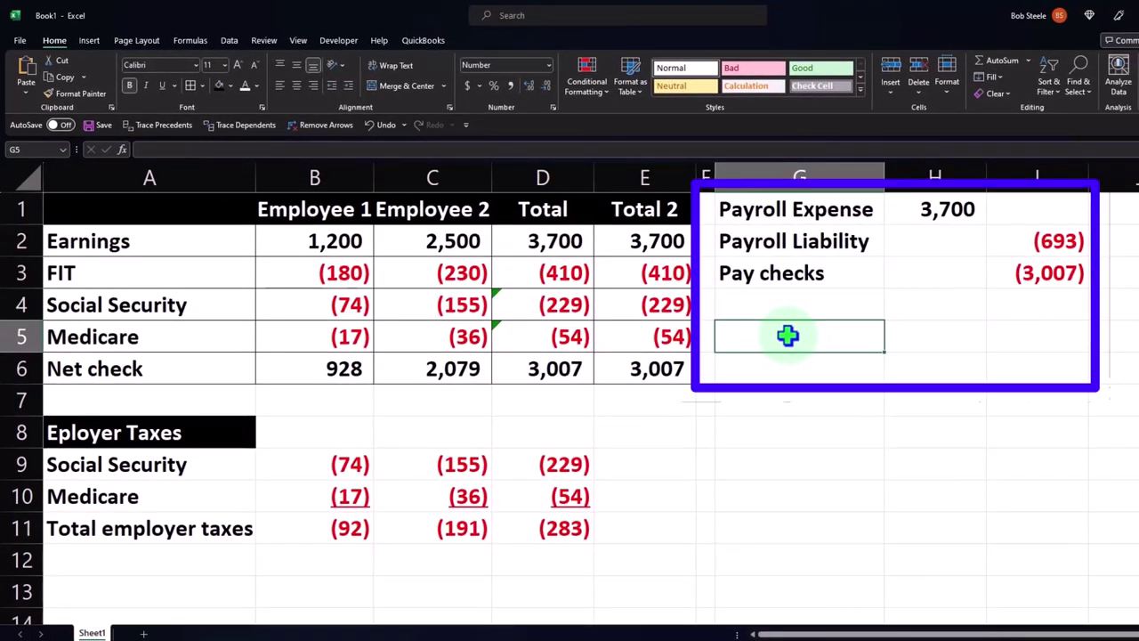
type("Payroll Ta")
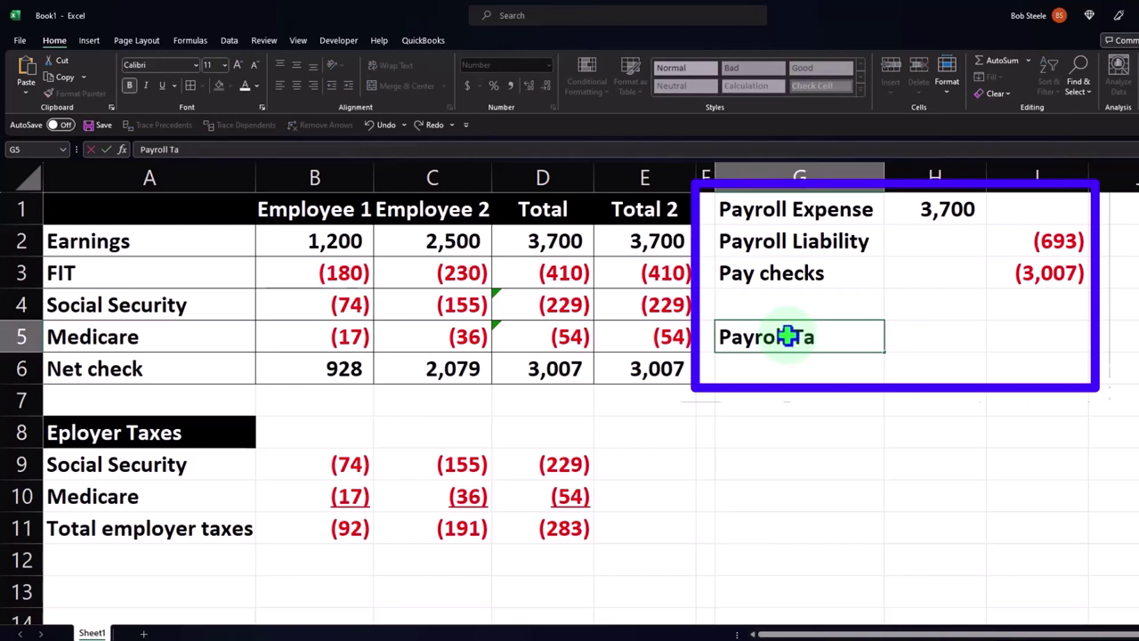
type("x Expense")
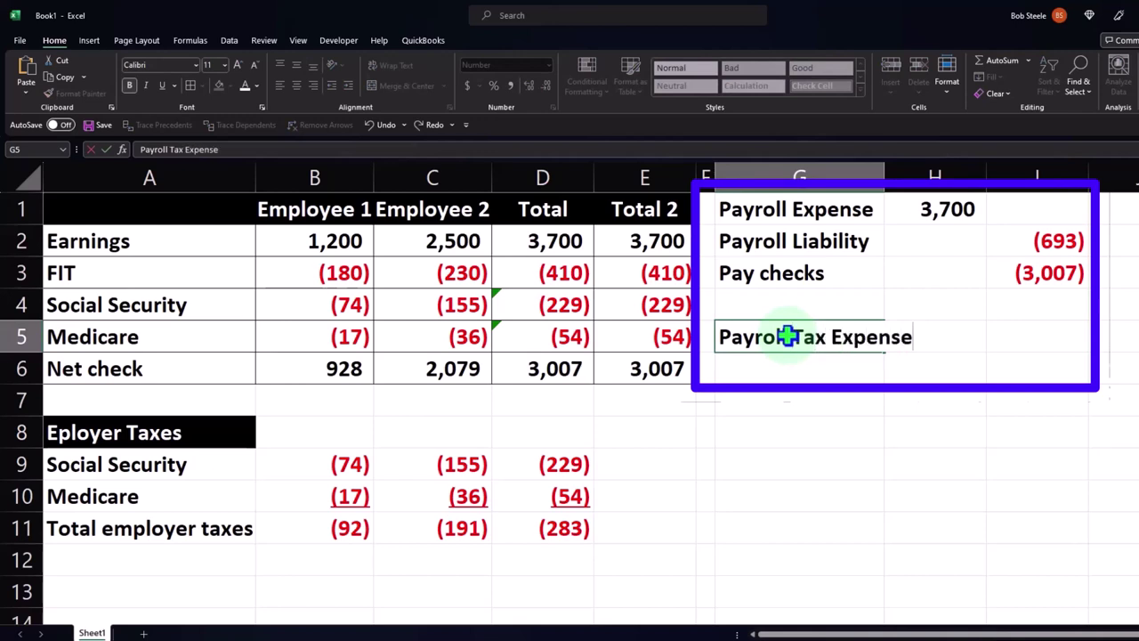
key("Tab")
type("=")
key("Left")
key("Left")
key("Left")
key("Down")
key("Down")
key("Down")
key("Down")
key("Down")
key("Return")
key("Up")
- Set the Payroll Tax Expense amount in H5 to the negative of the total employer taxes in D11
type("-")
key("Left")
key("Left")
key("Left")
key("Down")
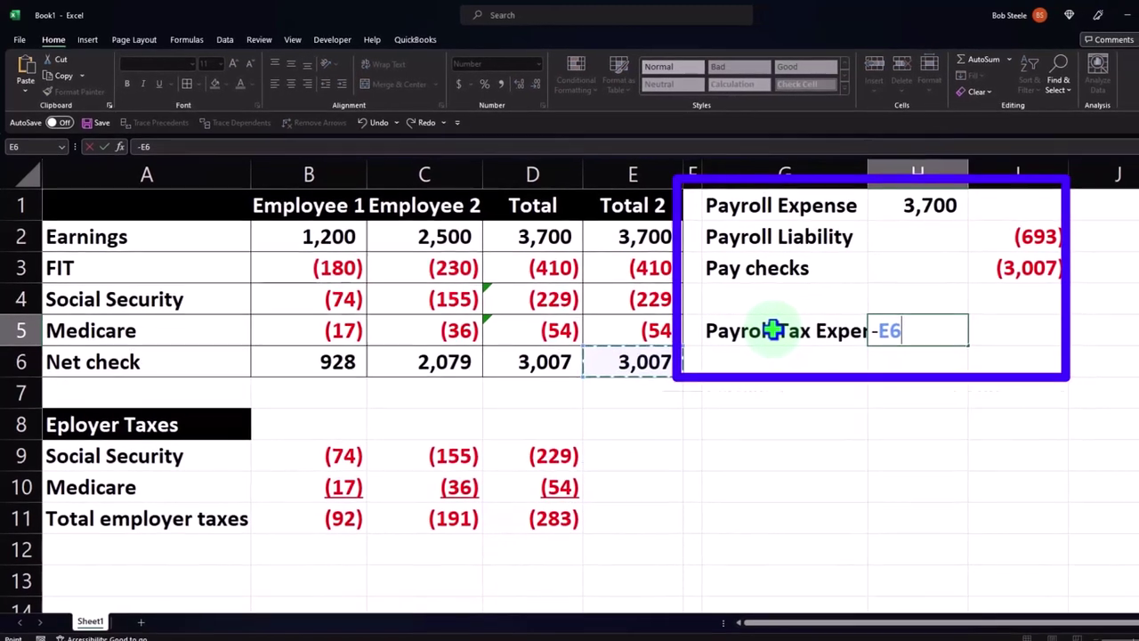
key("Left")
key("Down")
key("Down")
key("Down")
key("Down")
key("Down")
key("Return")
- Enter the offsetting credit in I6 as the negative of H5, and autofit column G to its contents
key("Right")
type("-")
key("Left")
key("Up")
key("Return")
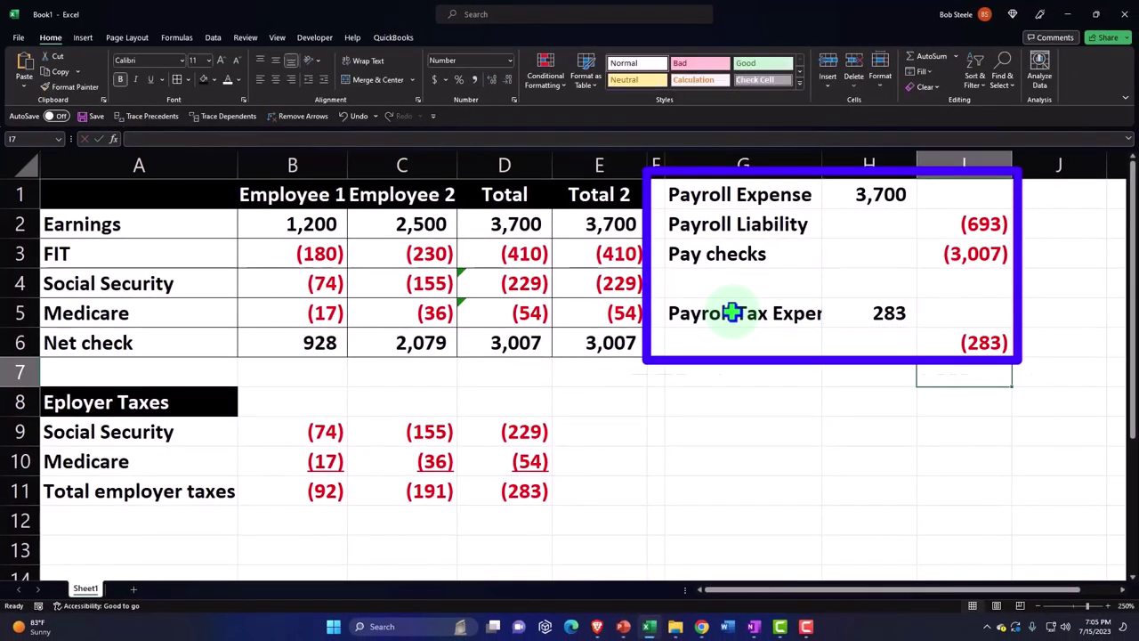
double_click(820, 165)
- Link the account name in G6 to the Payroll Liability label in G2
left_click(775, 346)
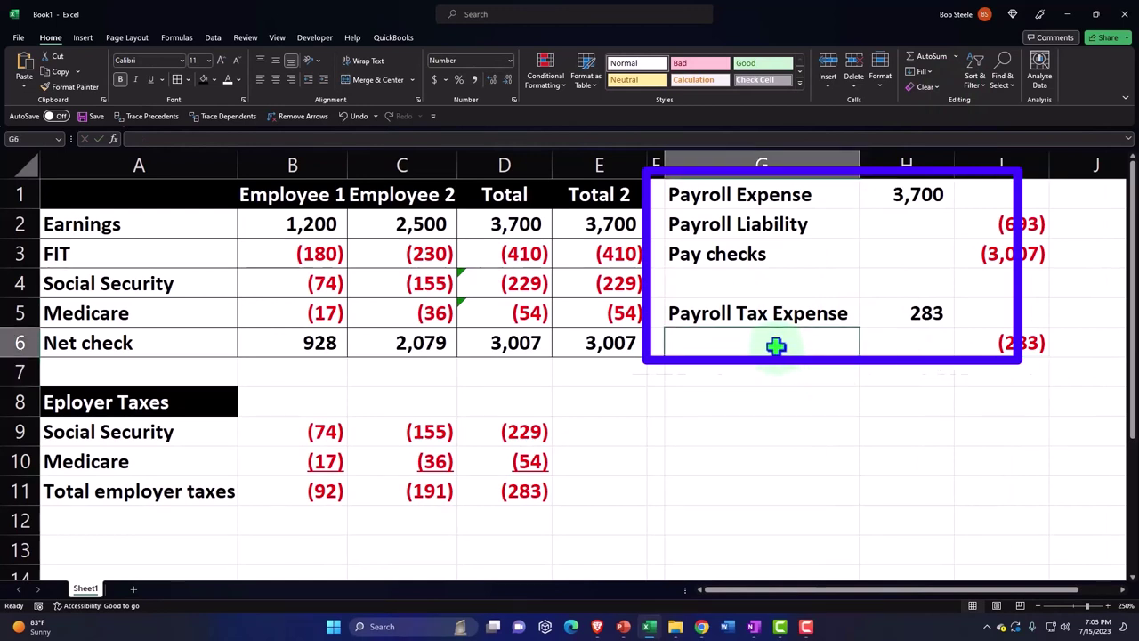
type("=")
key("Up")
key("Up")
key("Up")
key("Up")
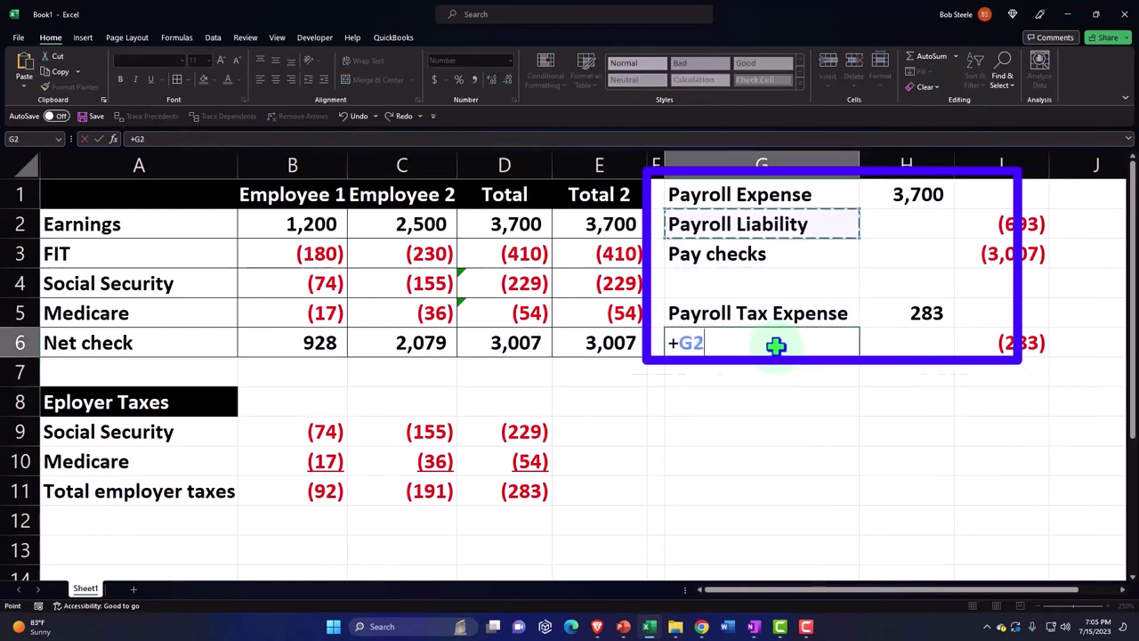
key("Return")
- Review the payroll table in A1:E6 against the journal entries in G1:I6
left_click(876, 433)
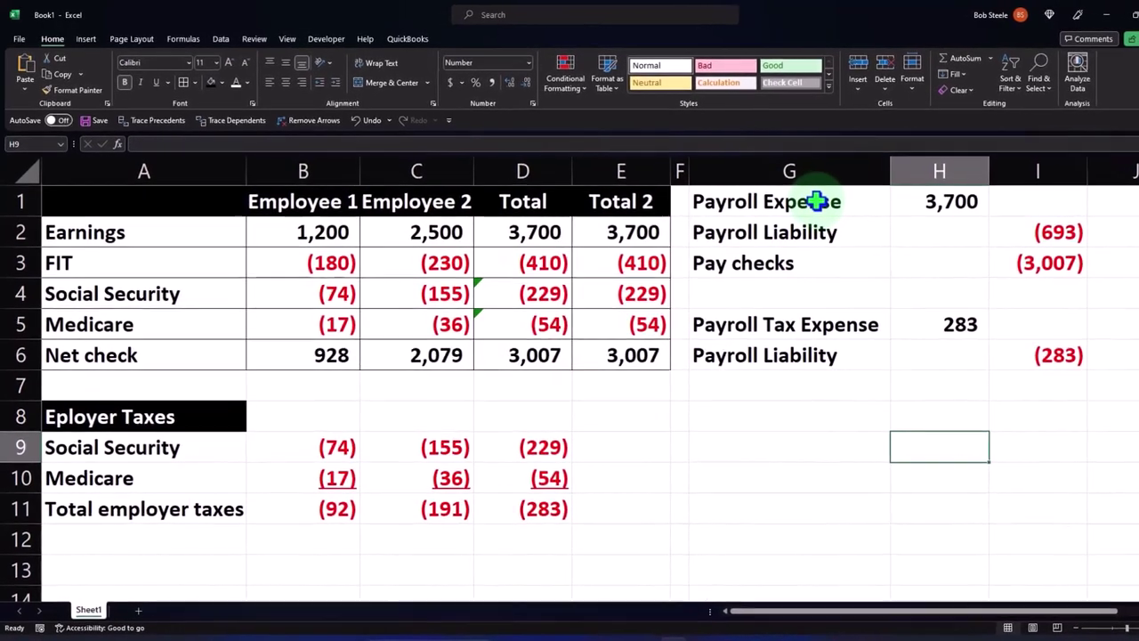
left_click_drag(239, 210, 600, 358)
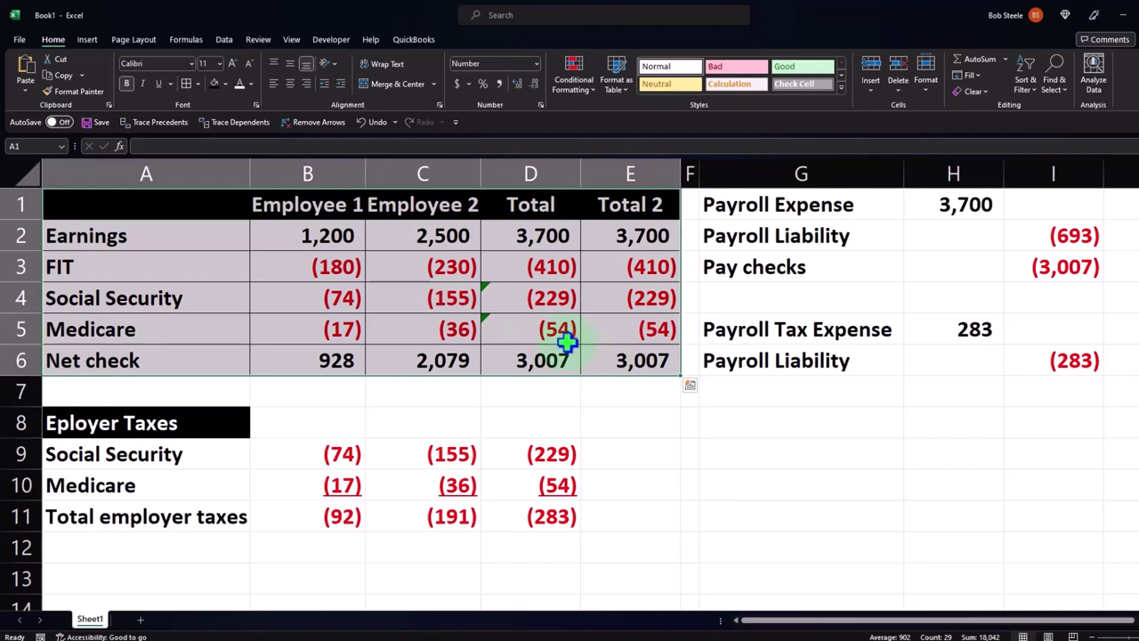
left_click_drag(786, 201, 1042, 358)
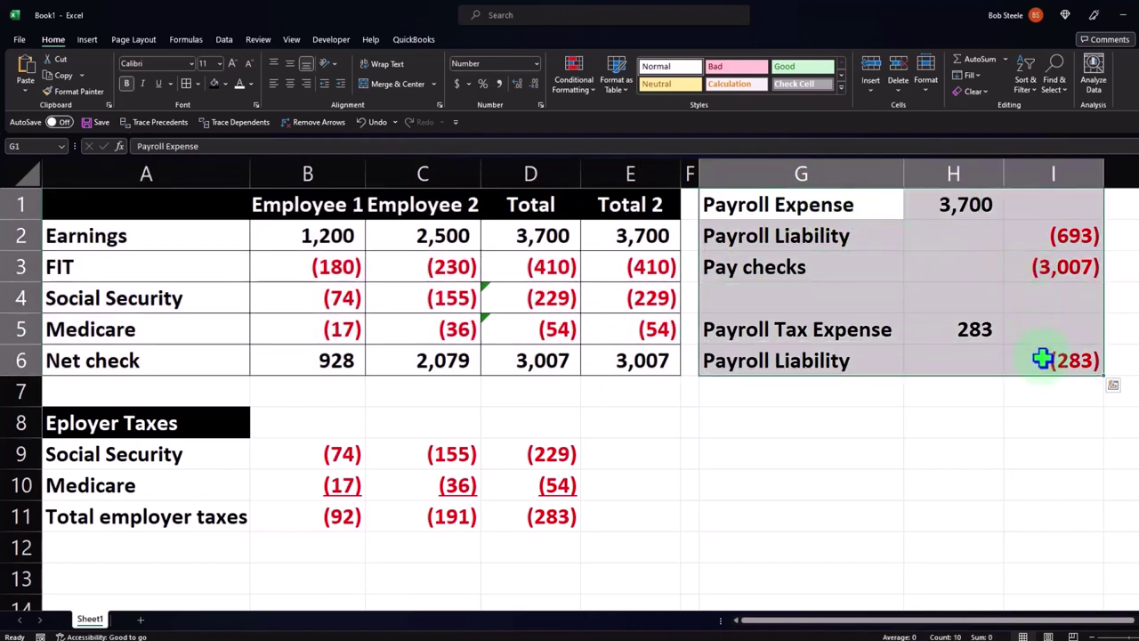
left_click(1054, 266)
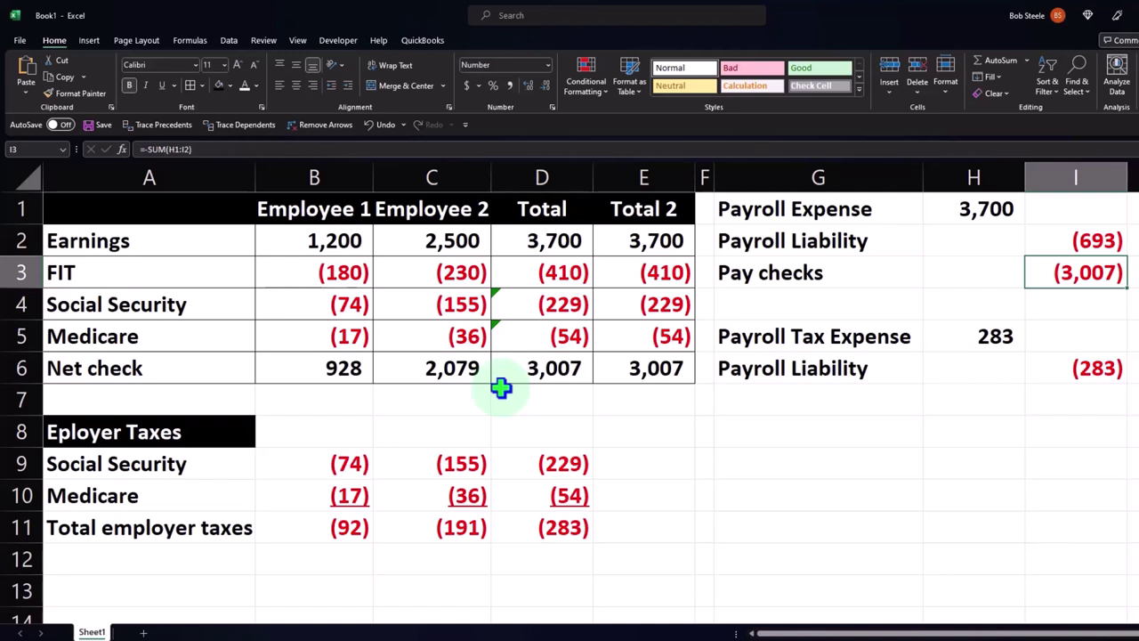
left_click(809, 460)
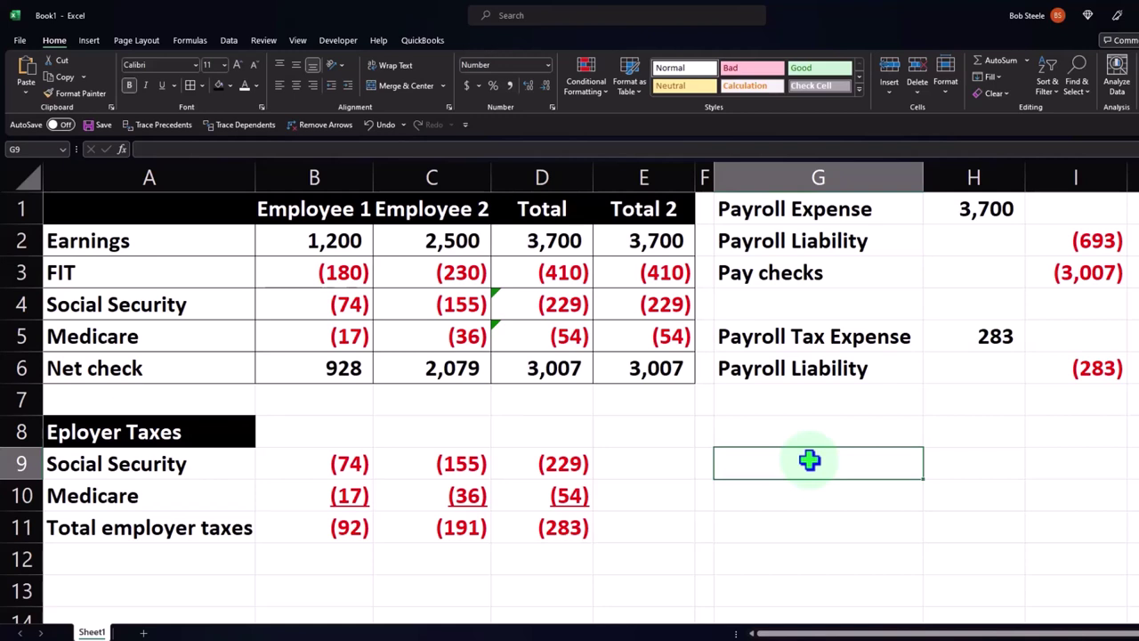
- Highlight the Payroll Expense line in G1:H1 with a light green fill
left_click_drag(795, 201, 976, 208)
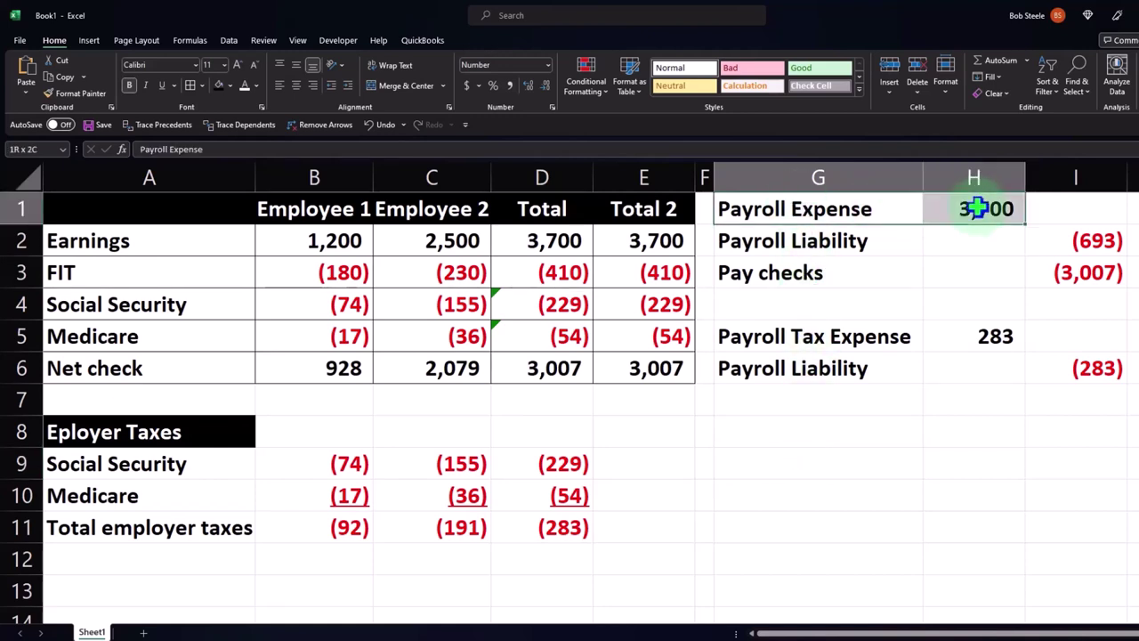
left_click(229, 85)
left_click(266, 213)
left_click(719, 434)
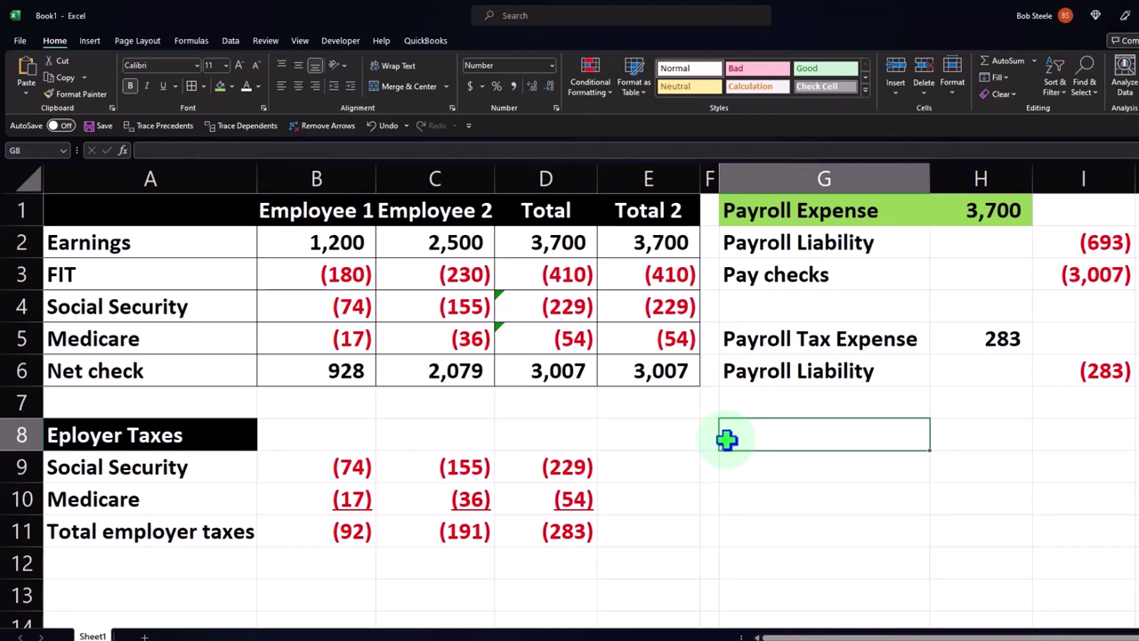
- Start an alternative entry based on the net checks in B6:C6 by entering the account name "Payroll Expense" in G8
left_click(363, 370)
left_click_drag(365, 370, 424, 371)
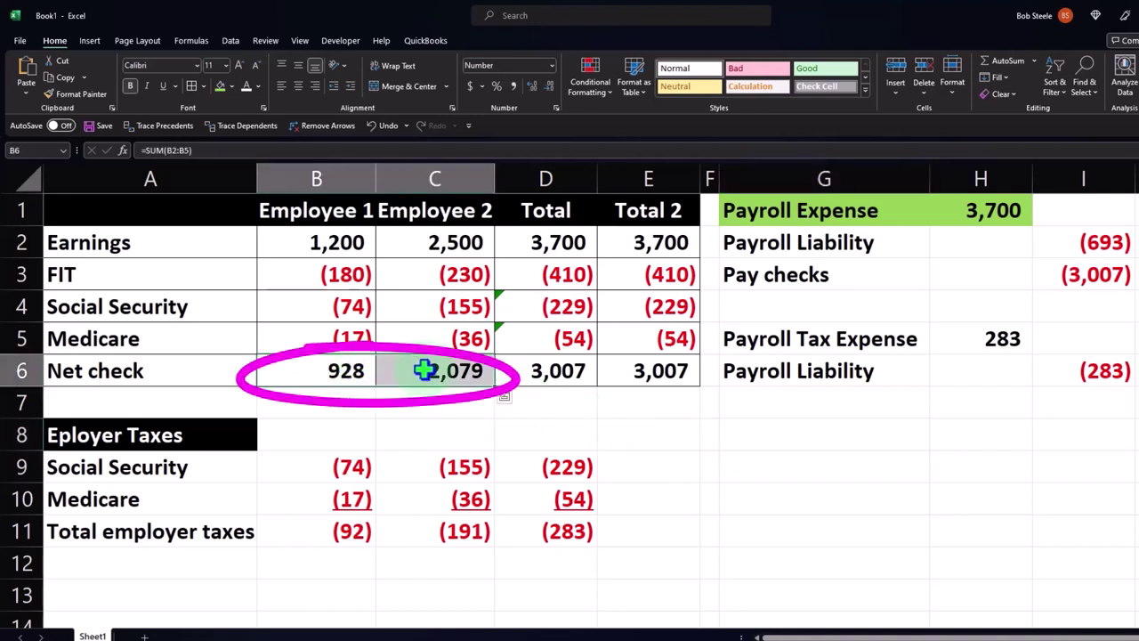
left_click(783, 440)
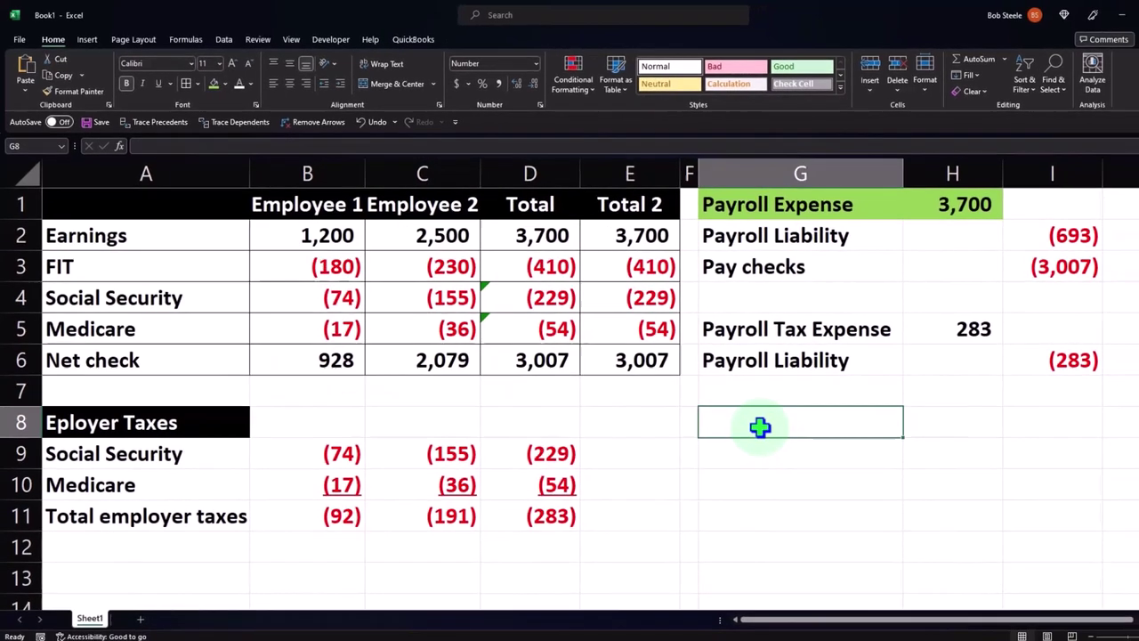
type("P")
key("BackSpace")
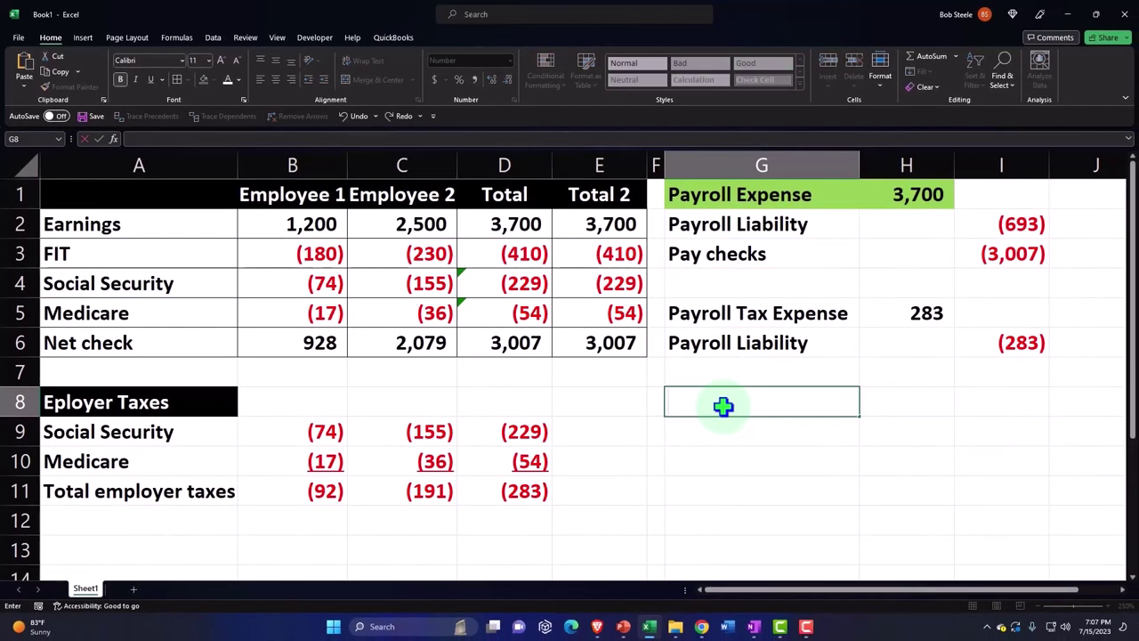
type("Payroll Expense")
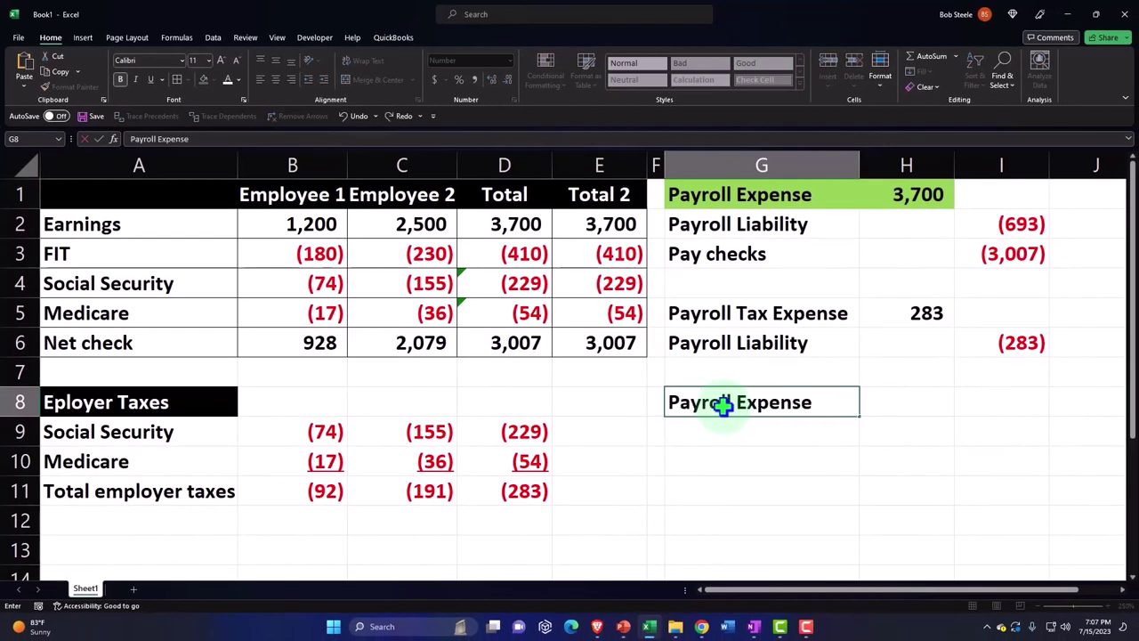
- Set the Payroll Expense amount in H8 to the sum of the two employees' net checks, C6+B6
key("Tab")
type("+")
key("Left")
key("Left")
key("Left")
key("Left")
key("Left")
key("Up")
key("Up")
type("+")
key("Left")
key("Left")
key("Left")
key("Left")
key("Left")
key("Left")
key("Up")
key("Up")
key("Return")
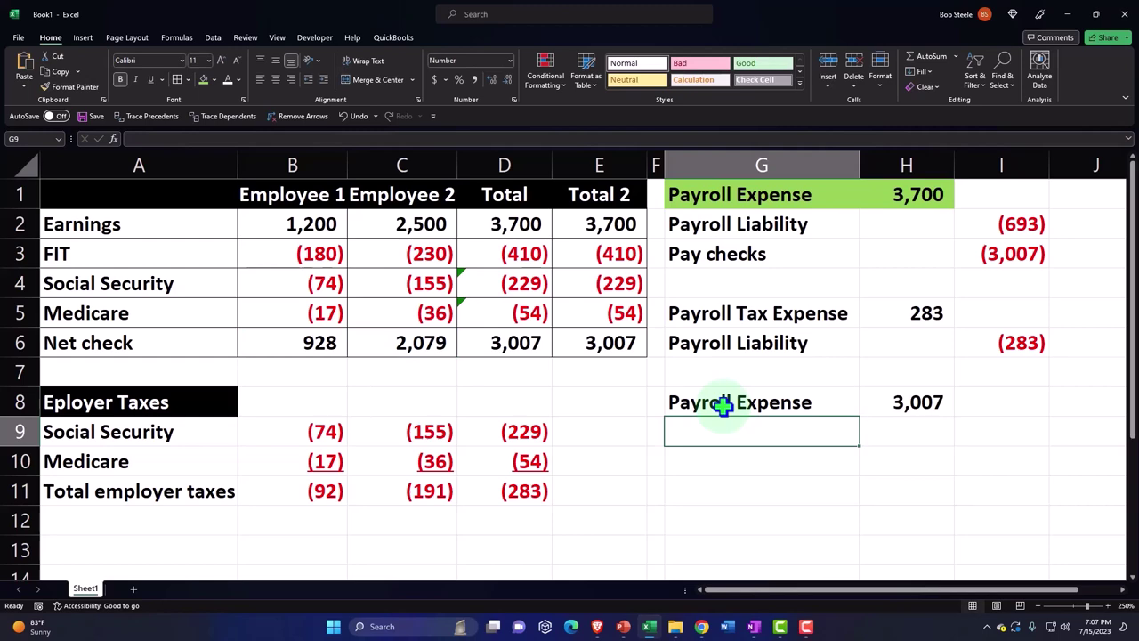
- Add a "Checking" line in row 9, with a formula in I9 that credits the amount of the Payroll Expense debit in H8
type("Checking")
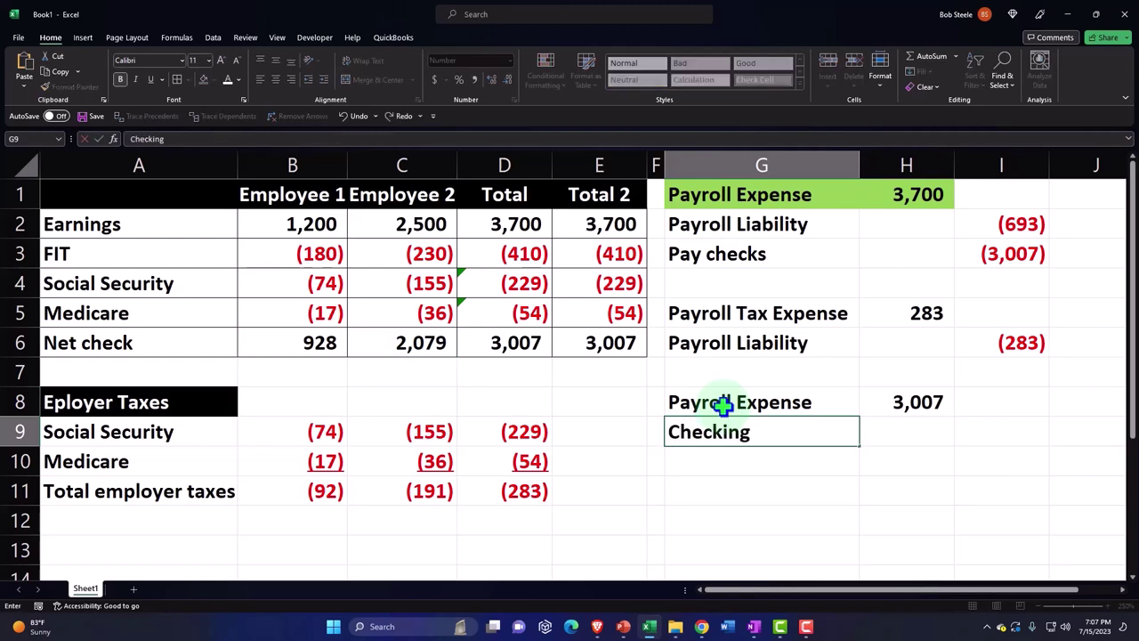
key("Tab")
key("Tab")
type("+")
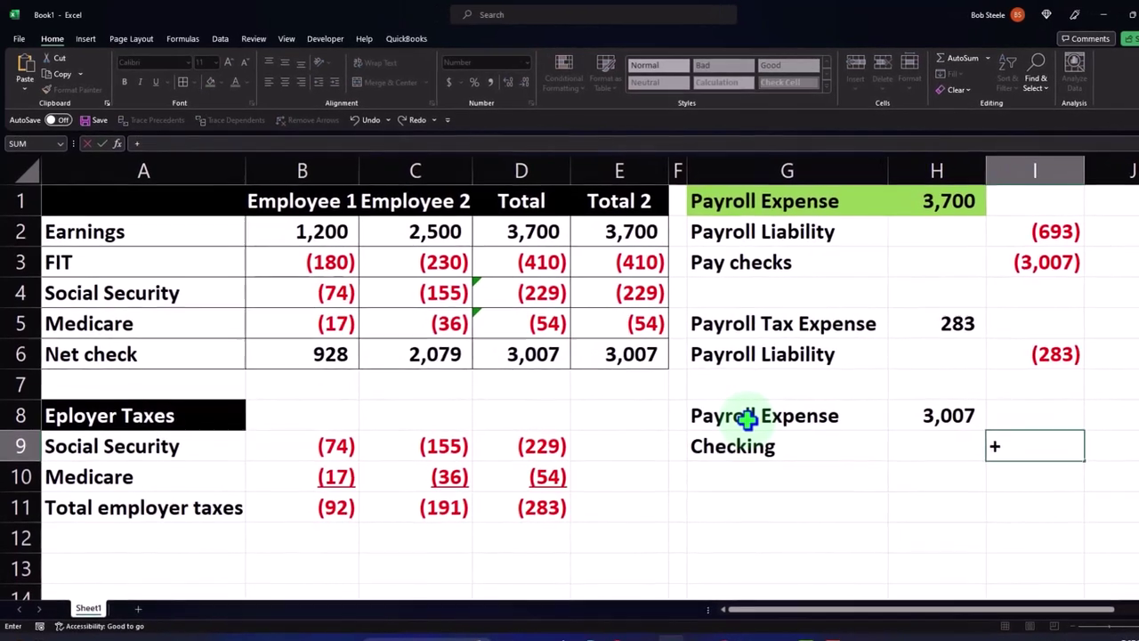
key("BackSpace")
type("-")
key("Left")
key("Left")
key("Left")
key("Left")
key("Up")
key("Up")
key("Up")
key("Right")
key("Right")
key("Right")
key("Right")
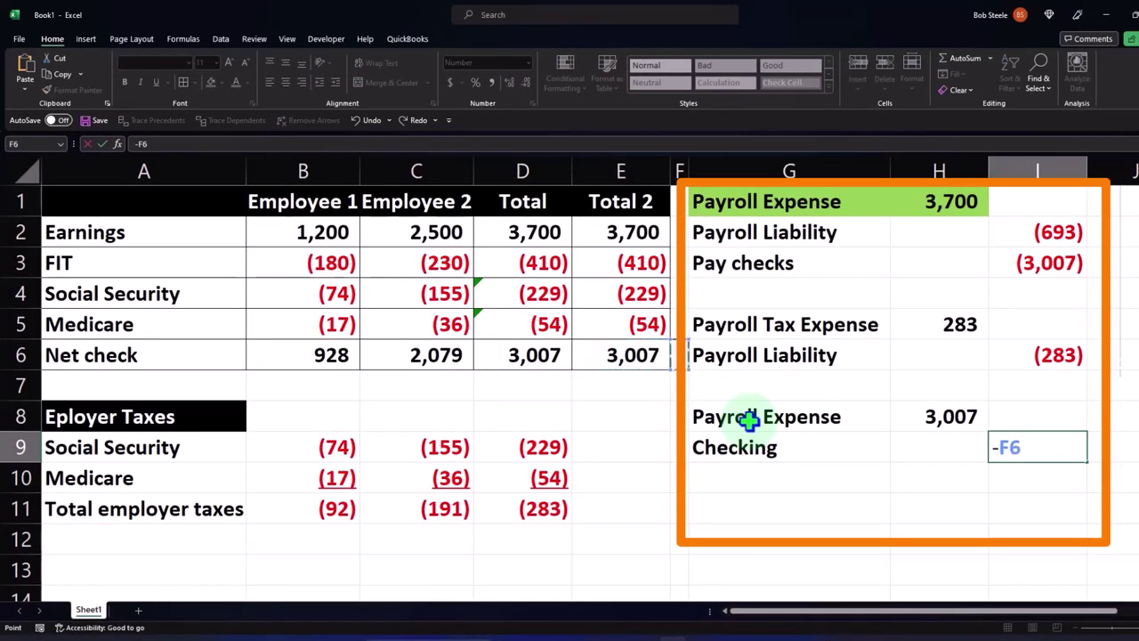
key("Down")
key("Down")
key("Left")
key("Return")
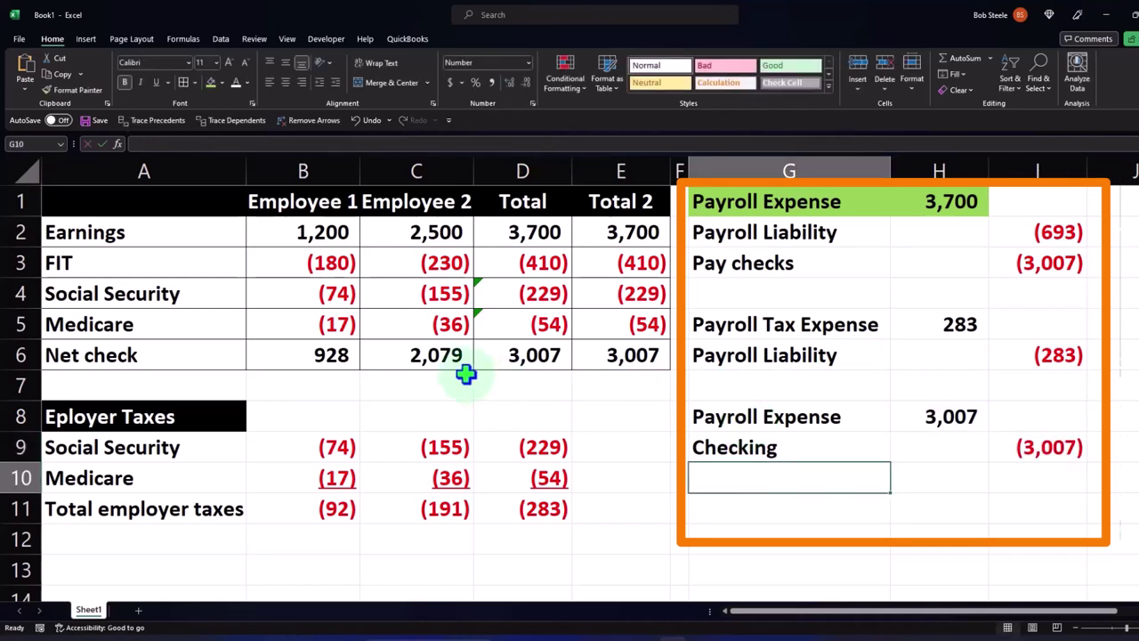
- Compare the net-check Payroll Expense amount in H8 with the gross Payroll Expense amount in H1
left_click(957, 418)
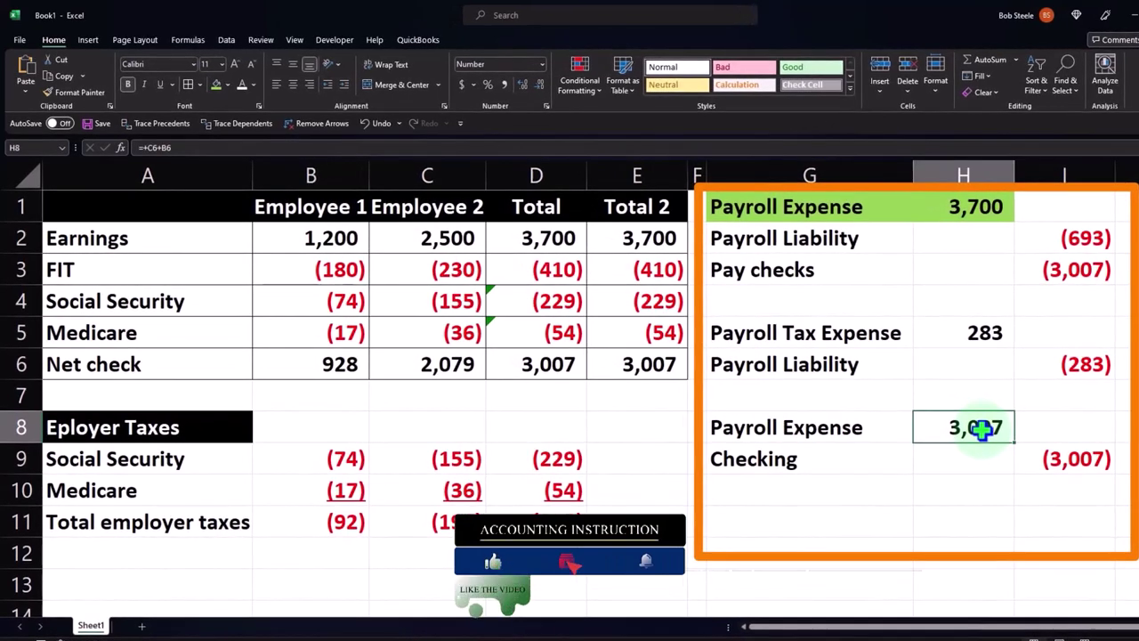
key("Up")
key("Up")
key("Up")
key("Up")
key("Right")
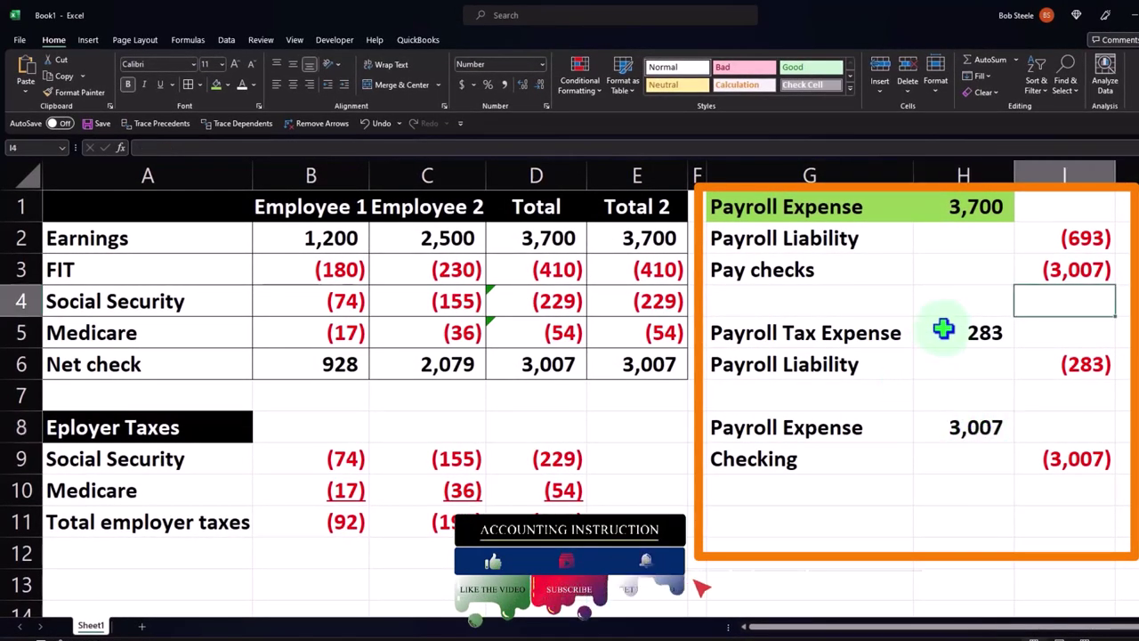
left_click(961, 205)
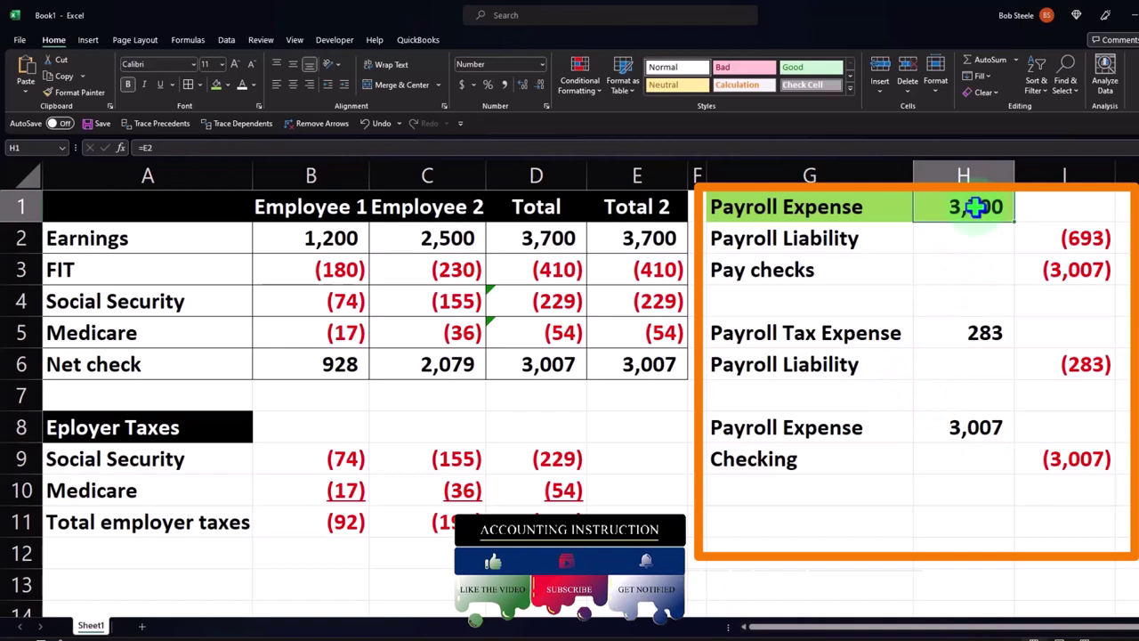
left_click(973, 427)
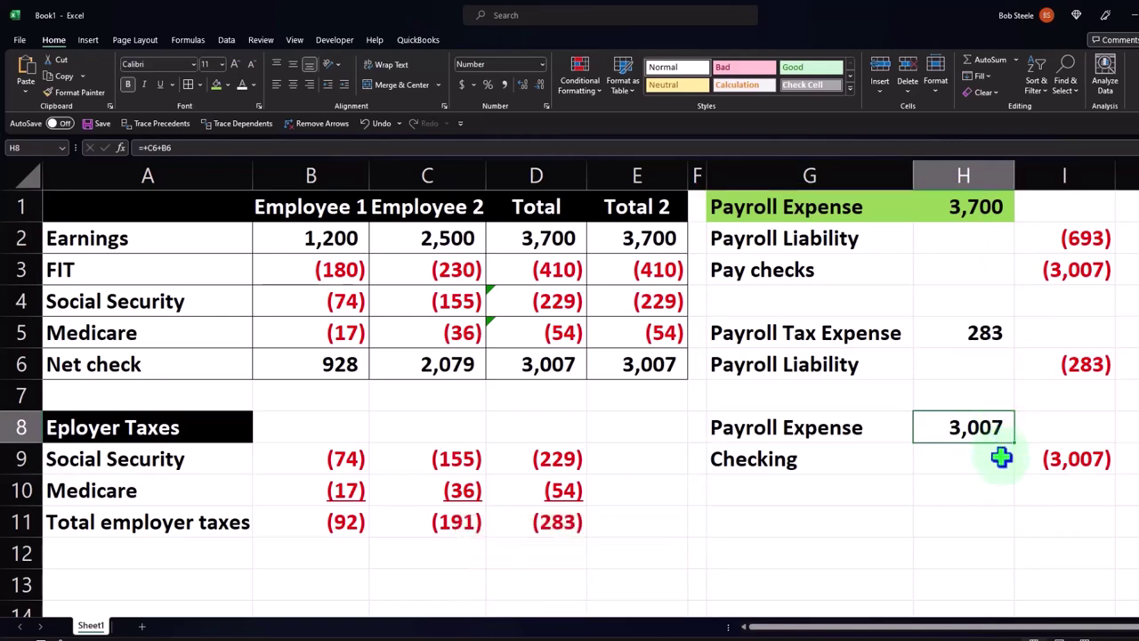
- Examine the Payroll Expense and Payroll Tax Expense debits in H1 and H5 and the Payroll Liability credit in I2
left_click(970, 207)
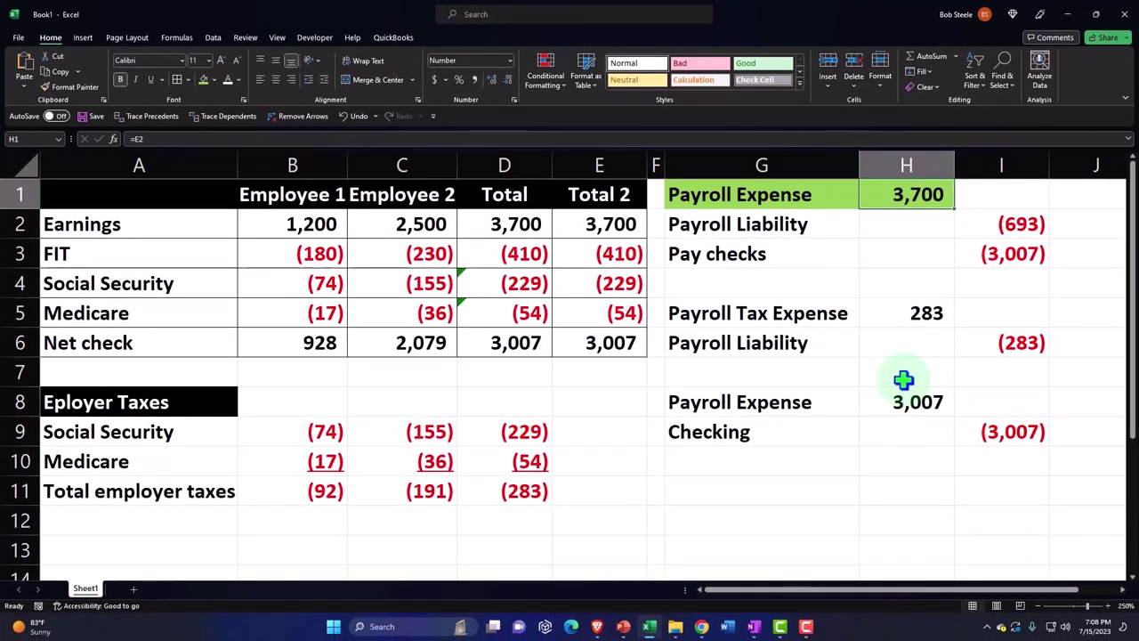
key("Down")
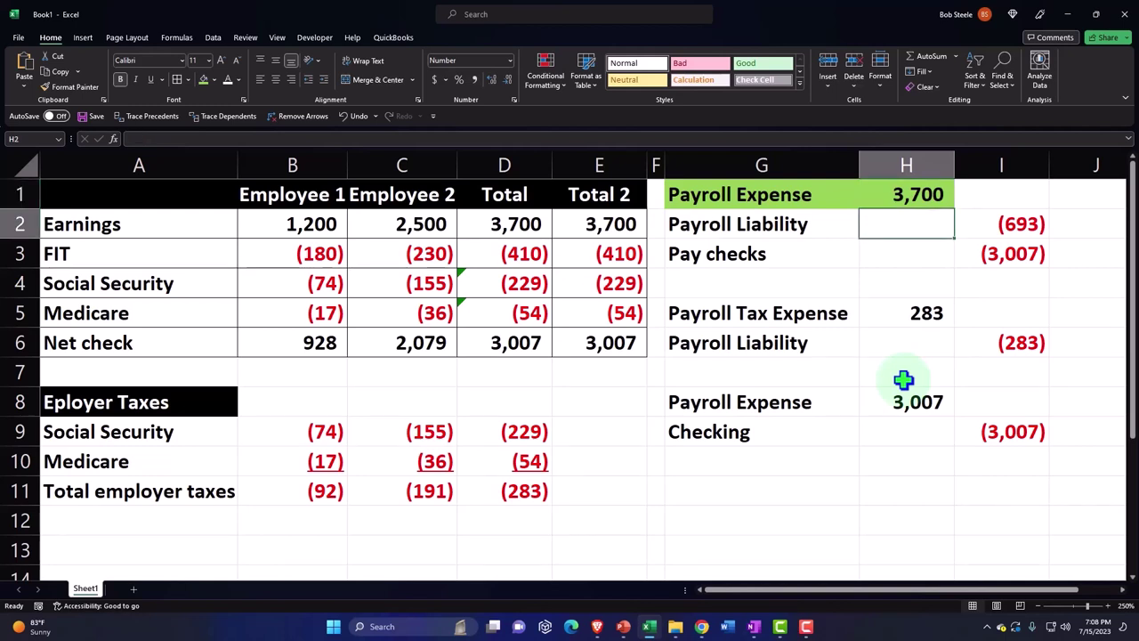
key("Up")
key("Down")
key("Down")
key("Down")
key("Down")
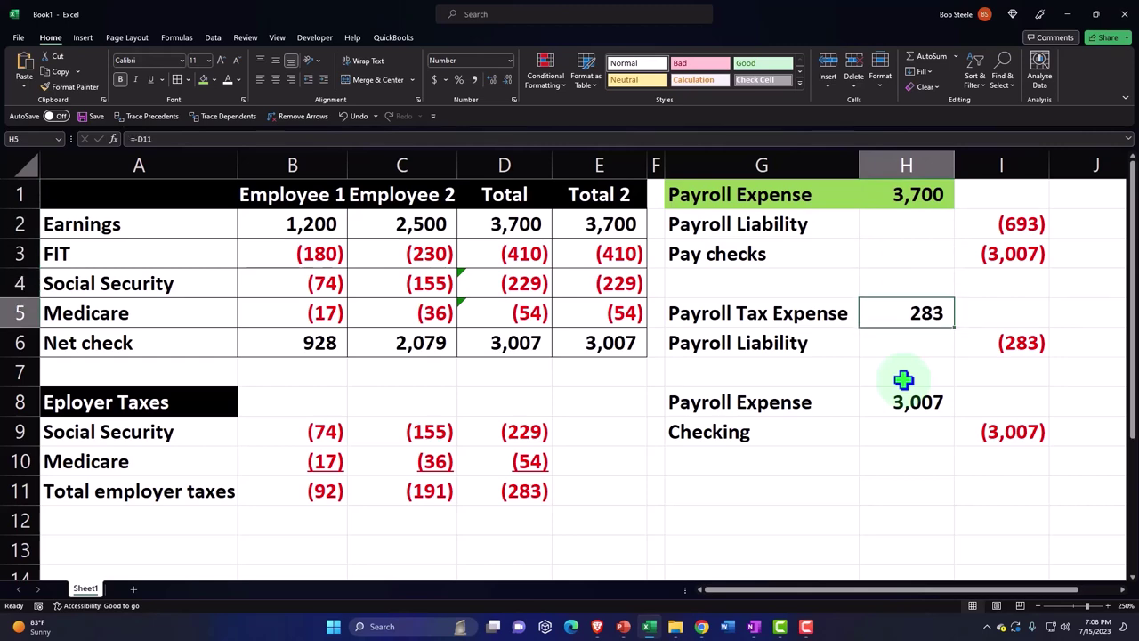
left_click(1007, 221)
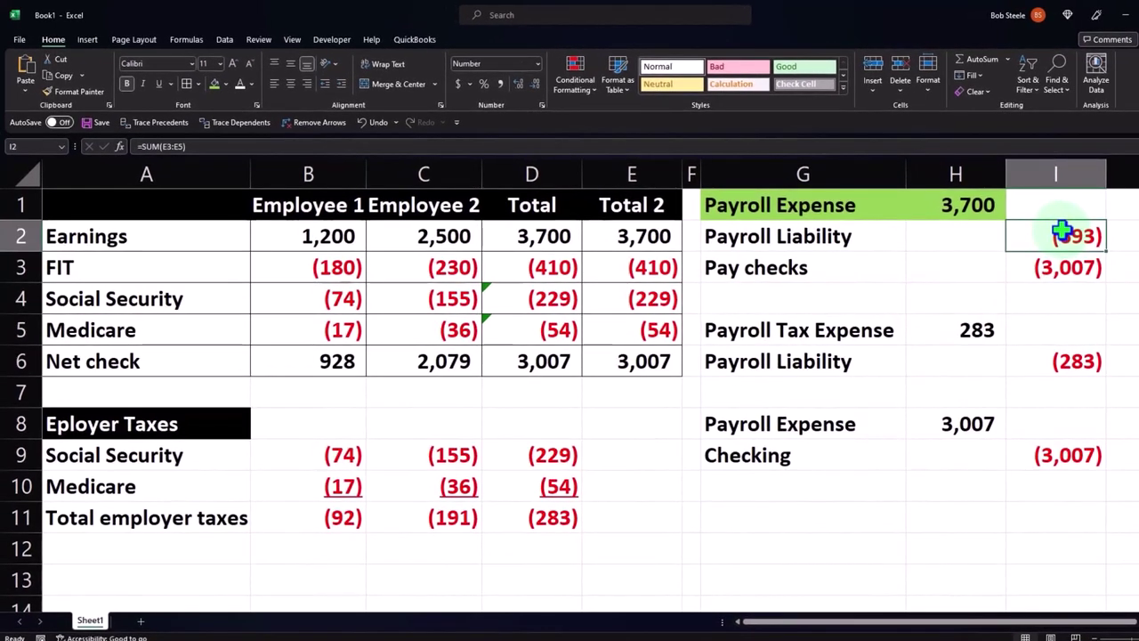
- Start another entry in G11 with the account name "Payroll Expense", referenced from G8
left_click(824, 514)
type("+")
key("Up")
key("Up")
key("Up")
key("Return")
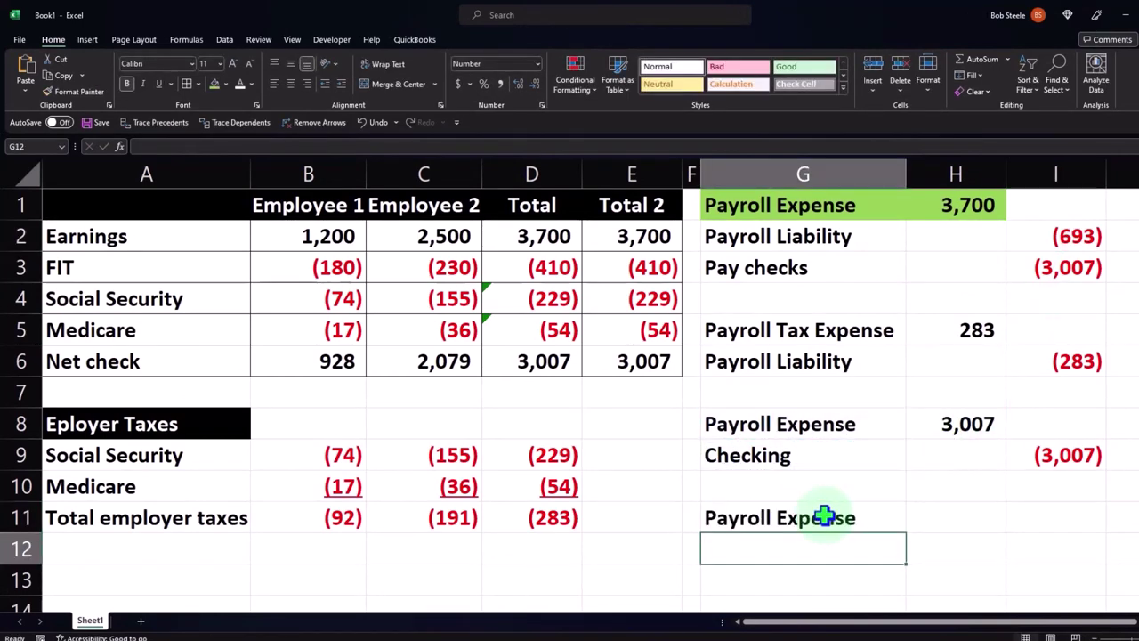
- Set the Payroll Expense debit in H11 to the sign-reversed Payroll Liability amount from I2
key("Up")
key("Right")
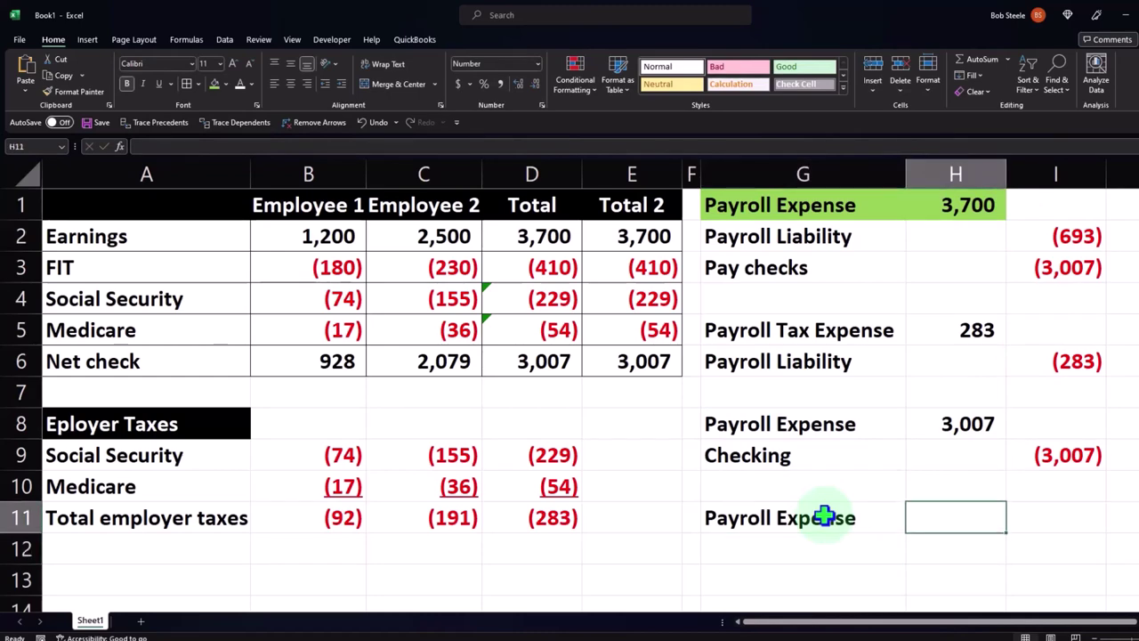
type("-")
key("Up")
key("Up")
key("Up")
key("Up")
key("Up")
key("Up")
key("Up")
key("Right")
key("Return")
- Add a "Checking" line in row 12, crediting the negative of H11 in I12 and referencing the account name from G9
key("Right")
type("-")
key("Up")
key("Left")
key("Return")
key("Up")
key("Left")
key("Left")
type("+")
key("Up")
key("Up")
key("Up")
key("Return")
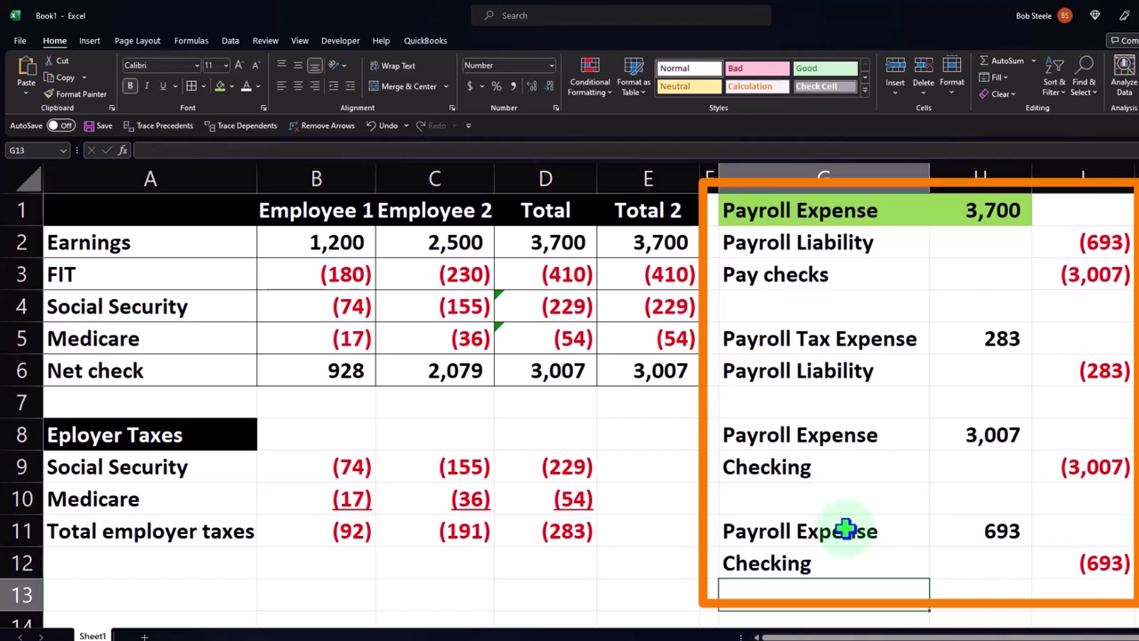
- Start a third alternative entry in G14 with the account name "Payroll Expense", referenced from G11
key("Down")
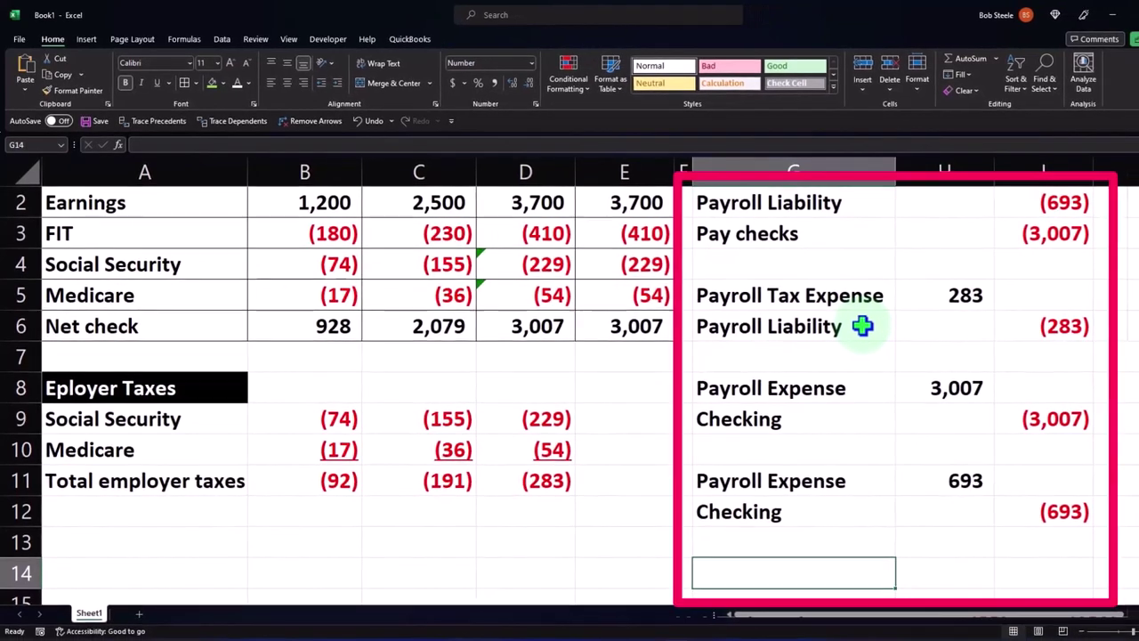
type("+")
key("Up")
key("Up")
key("Up")
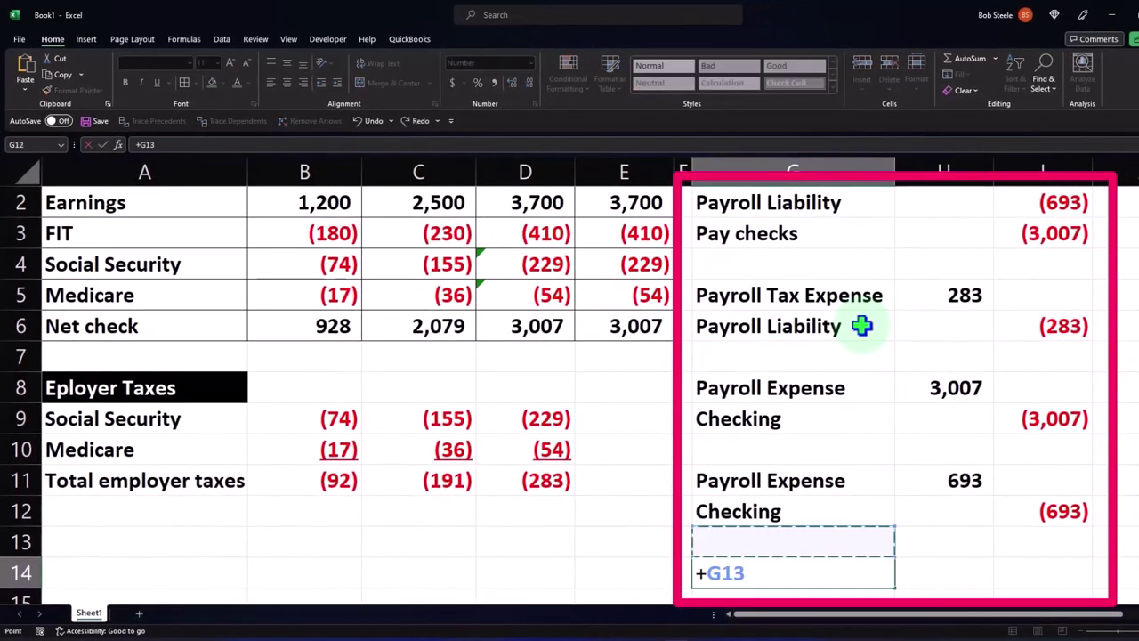
key("Return")
- Set the Payroll Expense debit in H14 to the Payroll Tax Expense amount from H5
key("Right")
key("Up")
type("+")
key("Up")
key("Up")
key("Up")
key("Up")
key("Up")
key("Up")
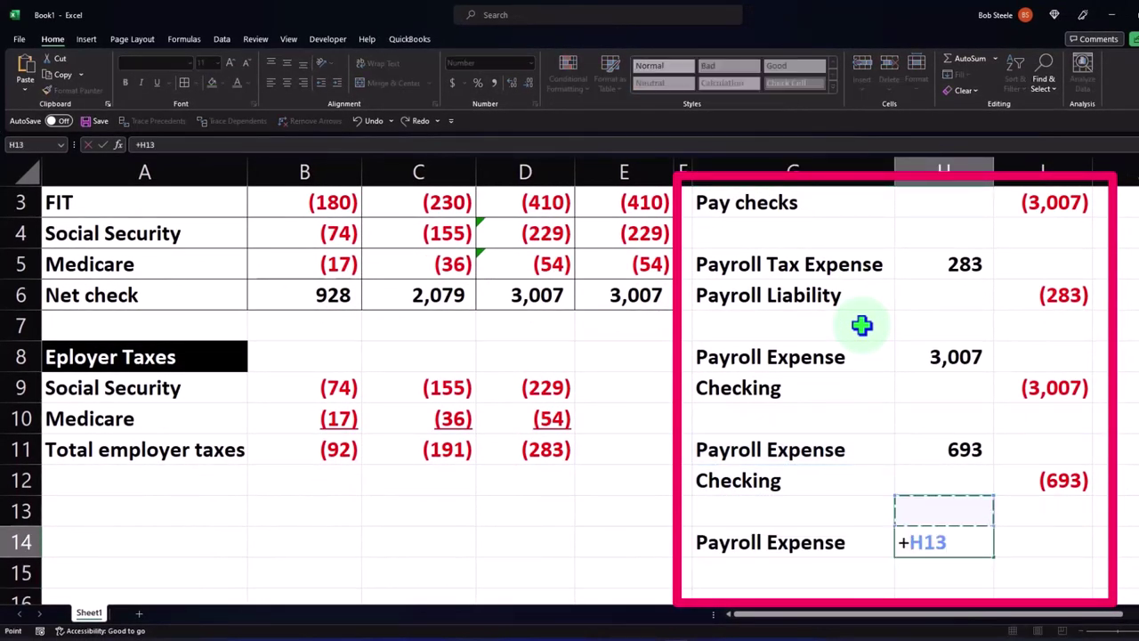
key("Up")
key("Up")
key("Return")
- Add a "Checking" line in row 15, referencing the name from G12 and crediting the negative of H14 in I15
key("Left")
type("+")
key("Up")
key("Up")
key("Up")
key("Return")
key("Right")
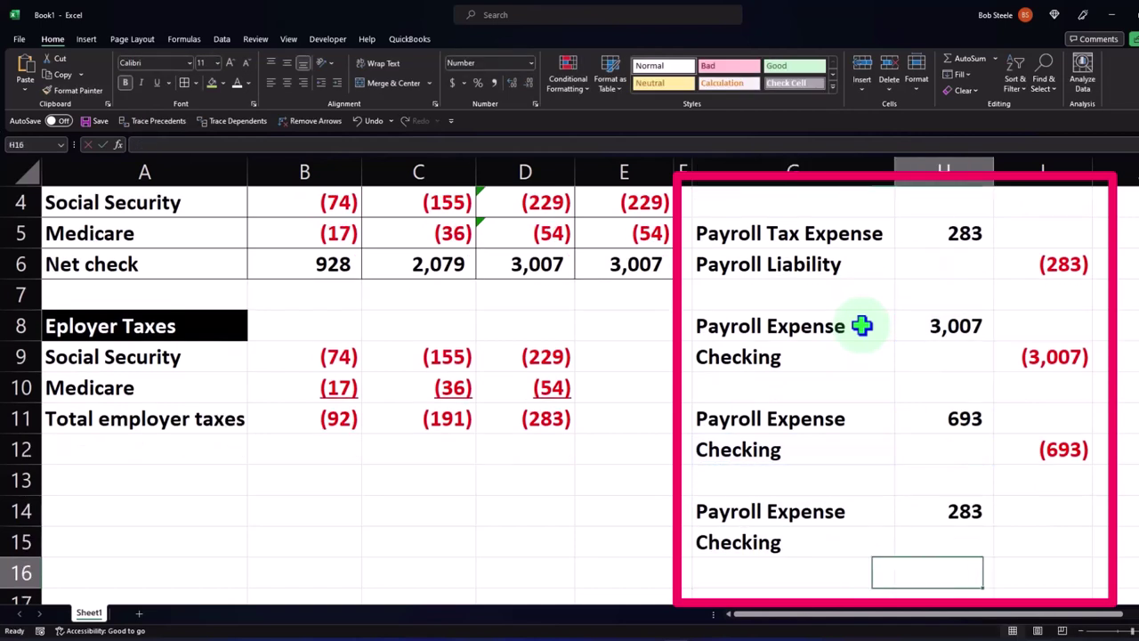
key("Right")
key("Up")
type("-")
key("Left")
key("Up")
key("Return")
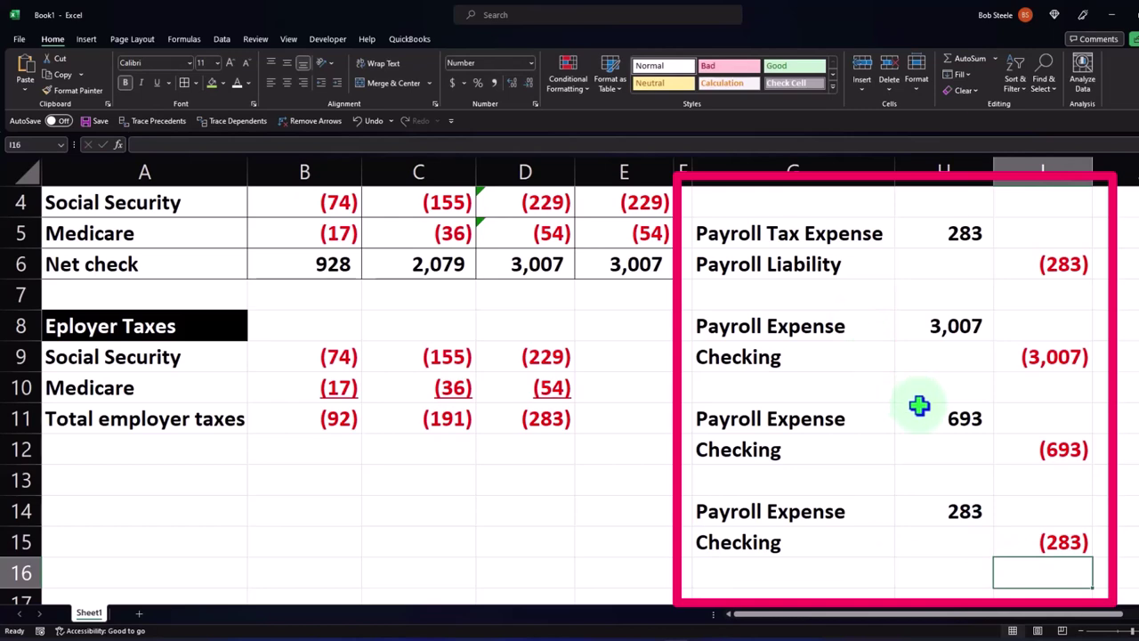
- Compare the net-check entry in row 8 with the payroll table A1:E6, Payroll Tax Expense in G5 and Payroll Liability in G2:I2
scroll(918, 406, "up", 1)
left_click(831, 421)
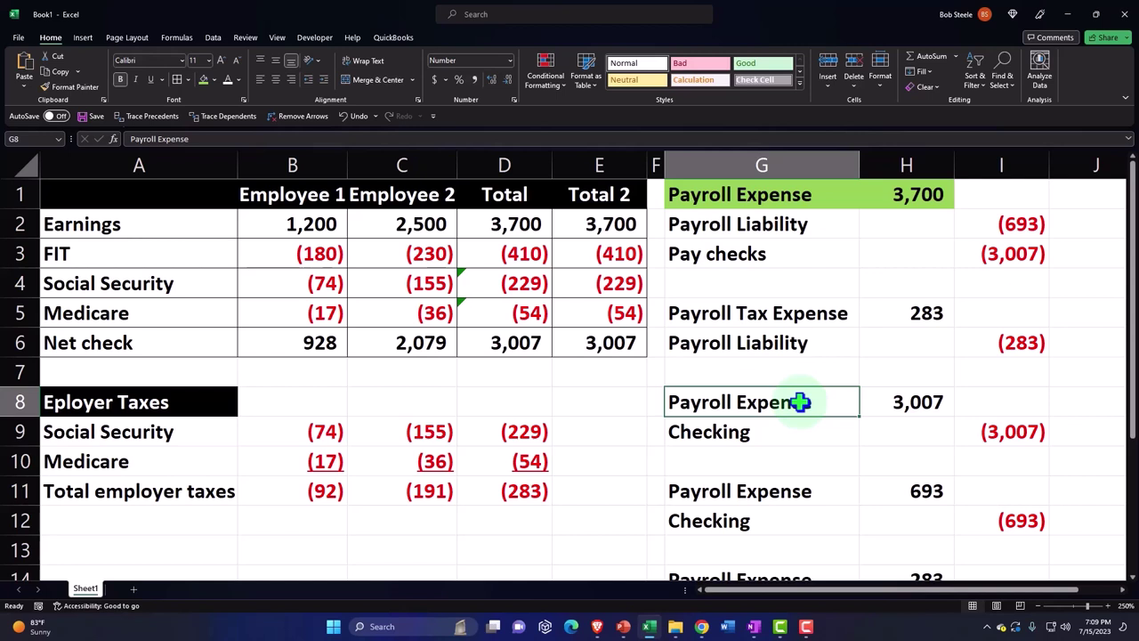
left_click_drag(162, 197, 589, 341)
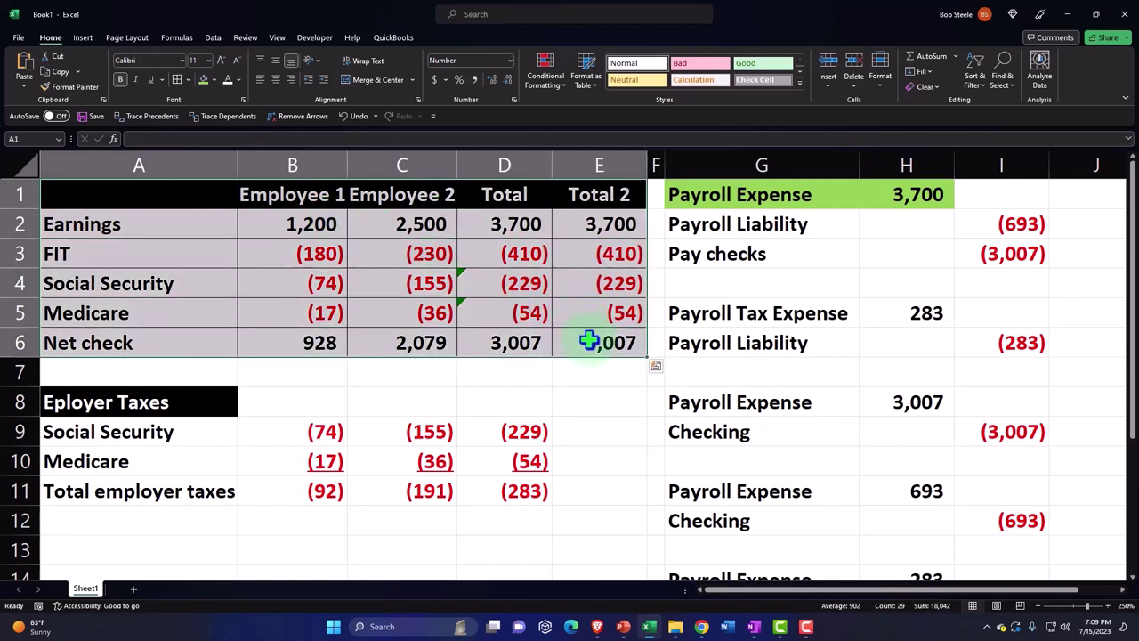
left_click(773, 410)
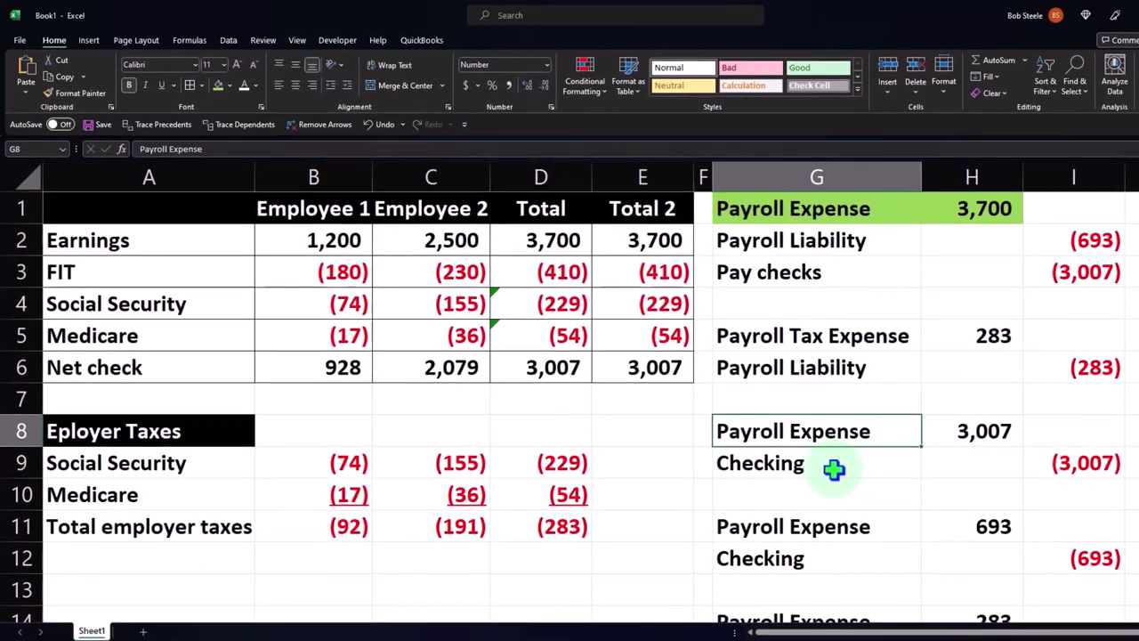
left_click(808, 335)
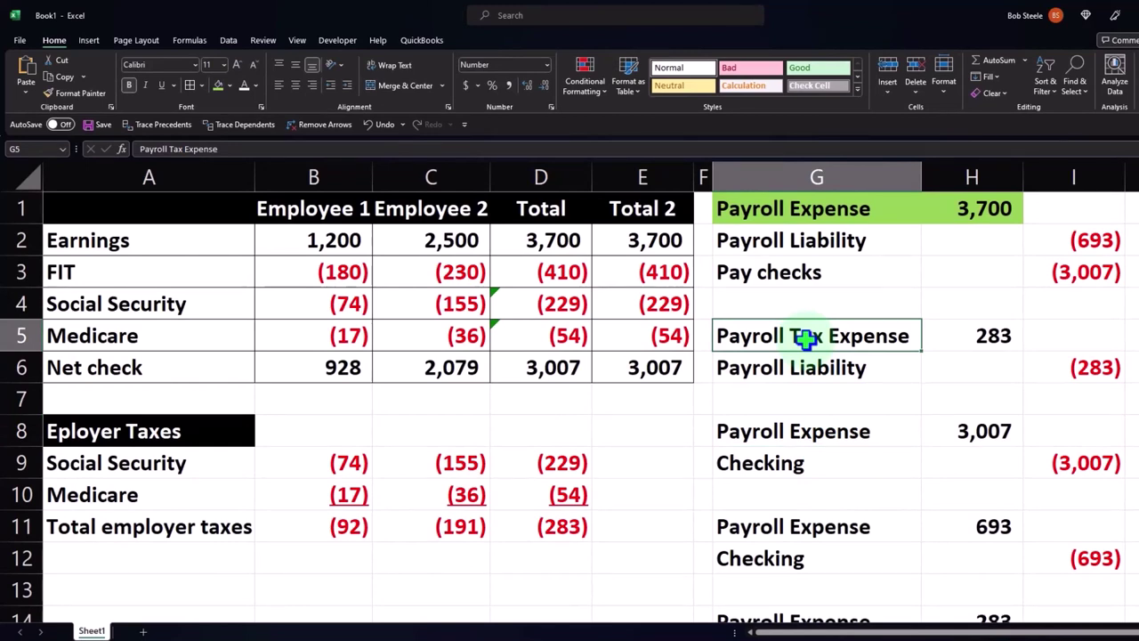
left_click_drag(783, 246, 1043, 241)
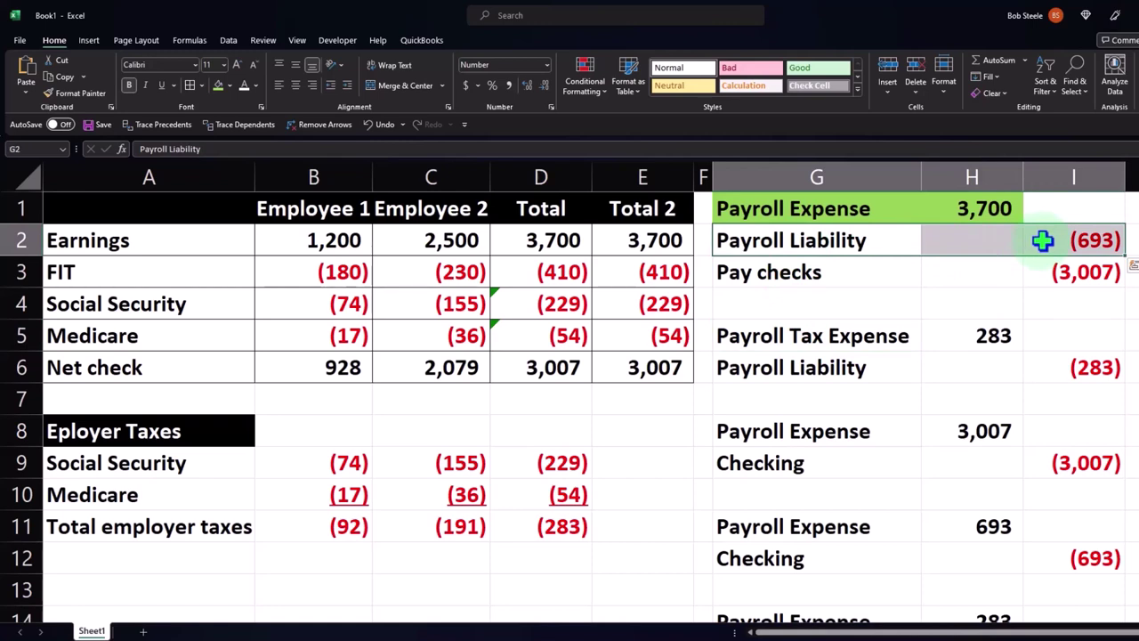